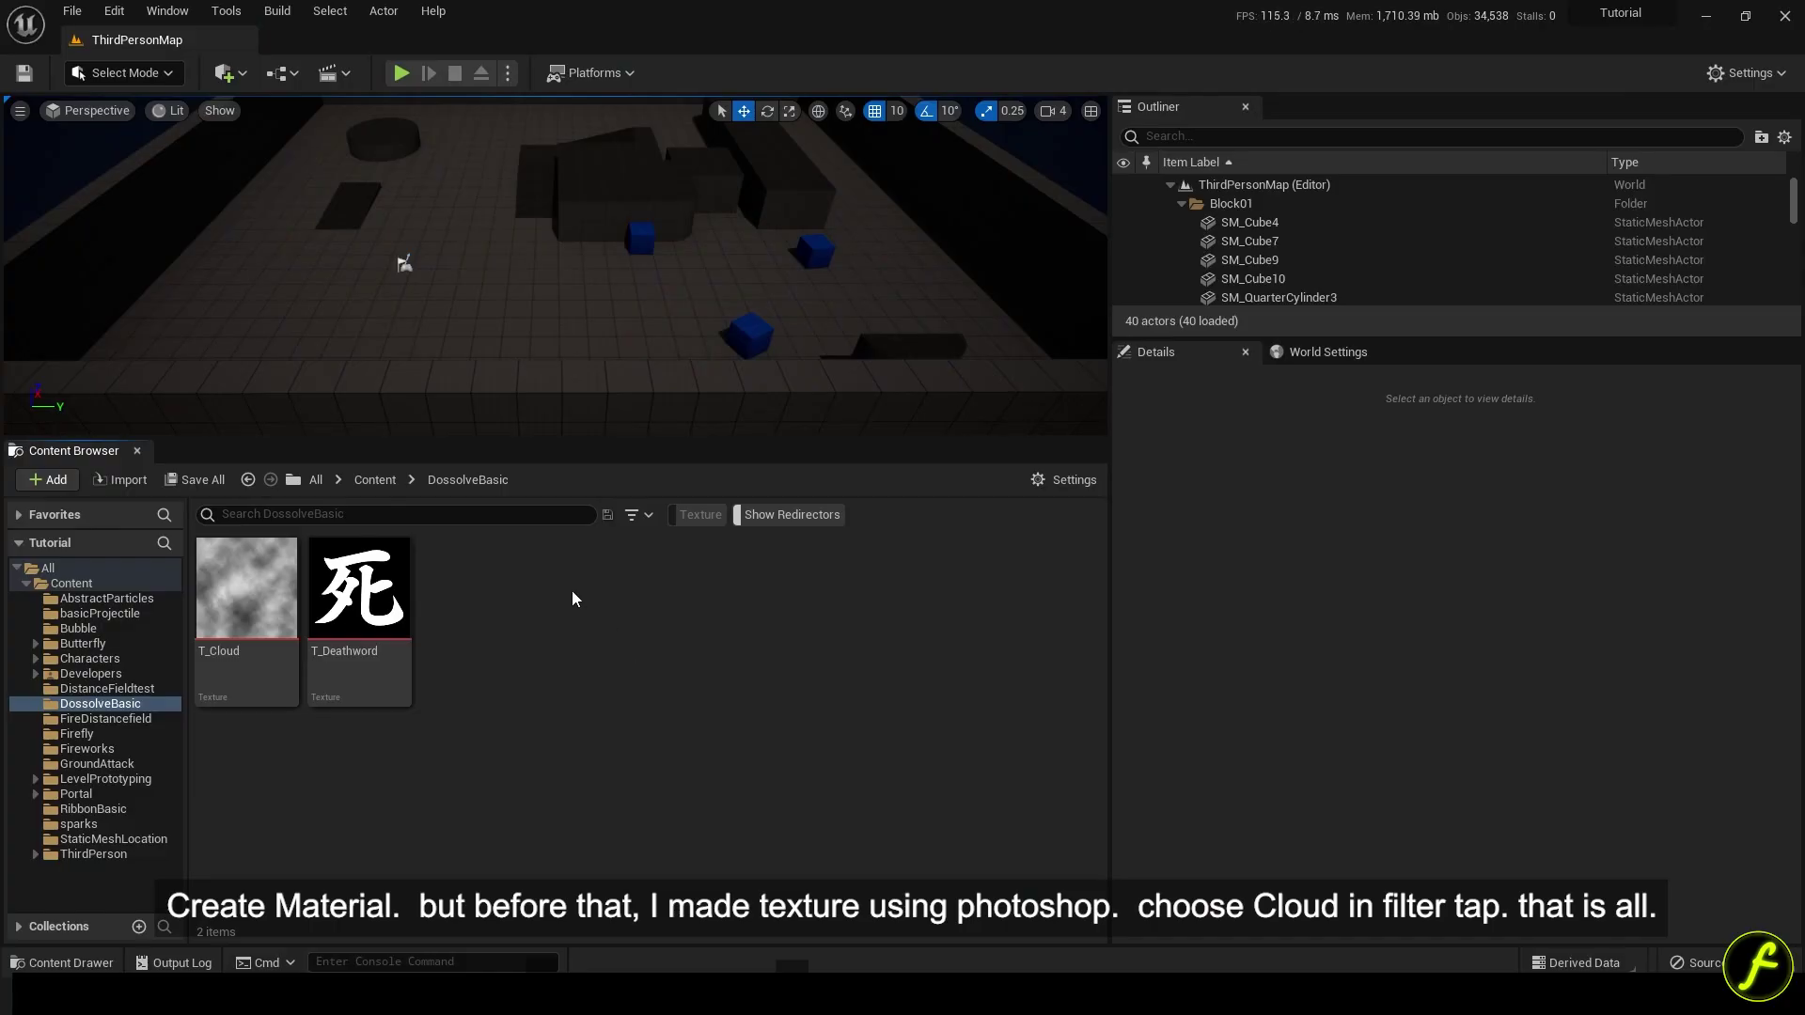
Create a new material named M_Dissolce in the DossolveBasic folder.
{"action": "right_click", "coordinate": [572, 592]}
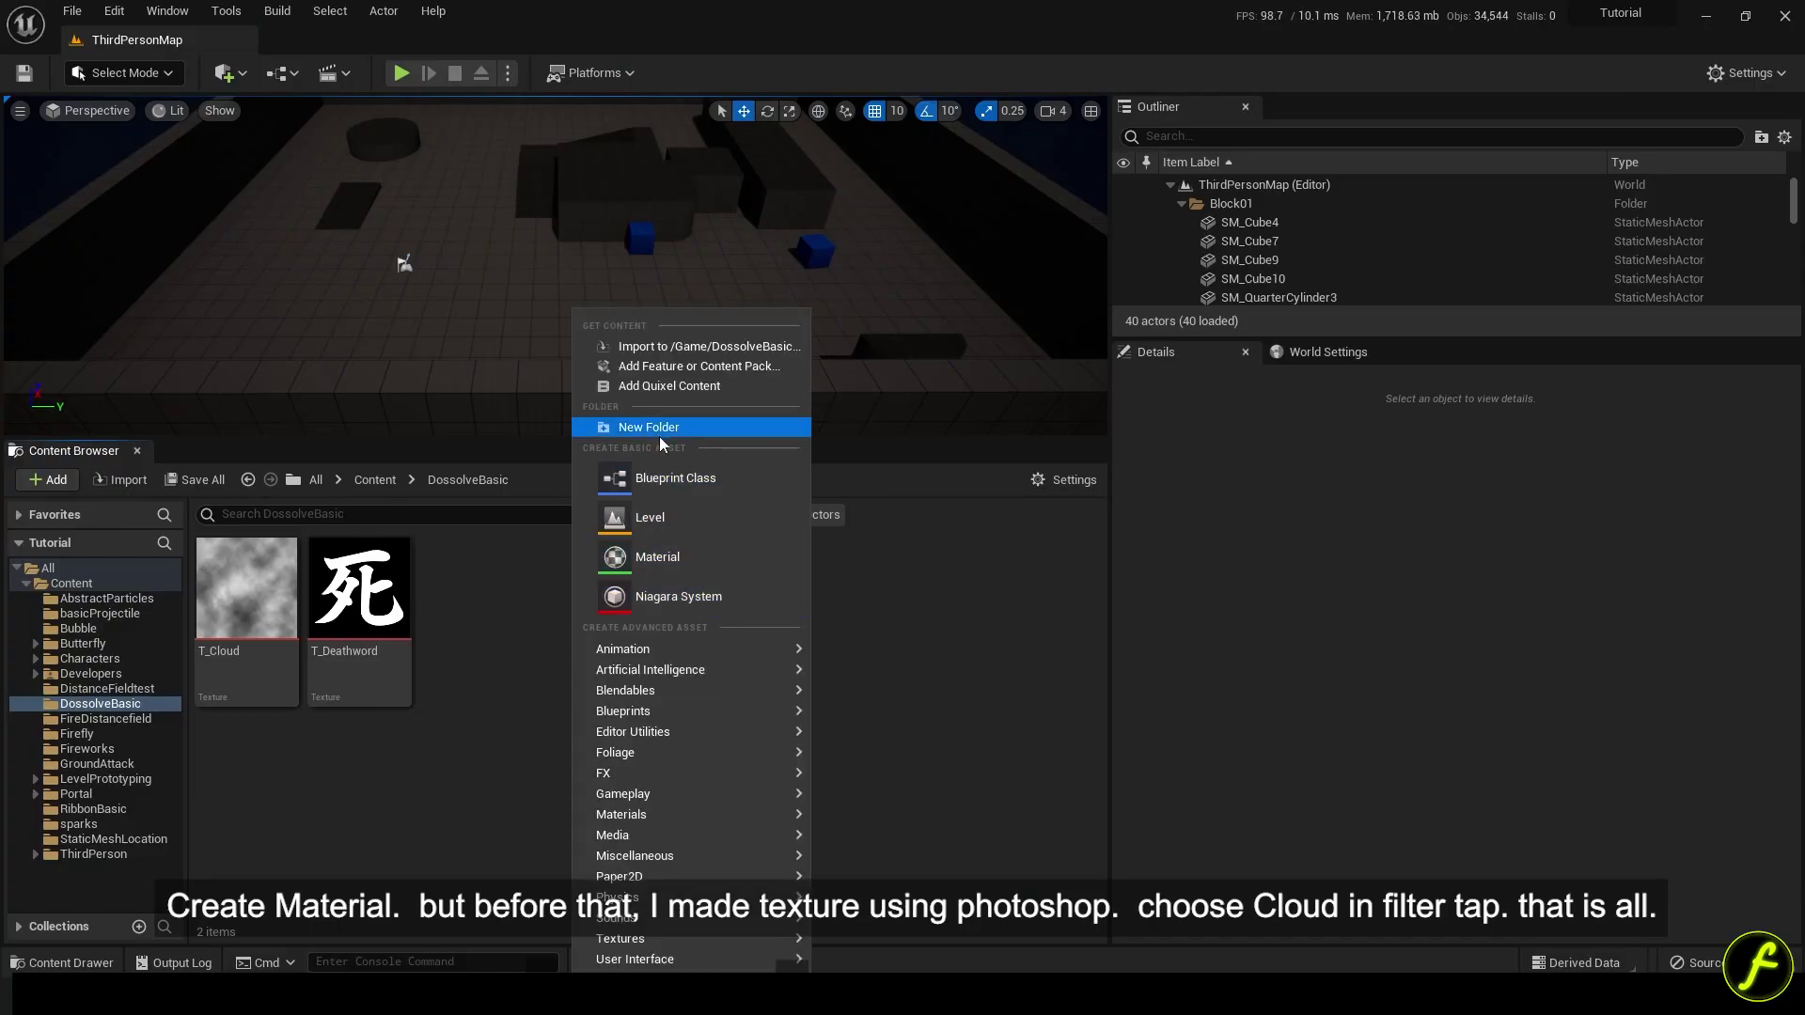
{"action": "left_click", "coordinate": [658, 557]}
{"action": "type", "text": "M_Dissolce"}
{"action": "key", "text": "Return"}
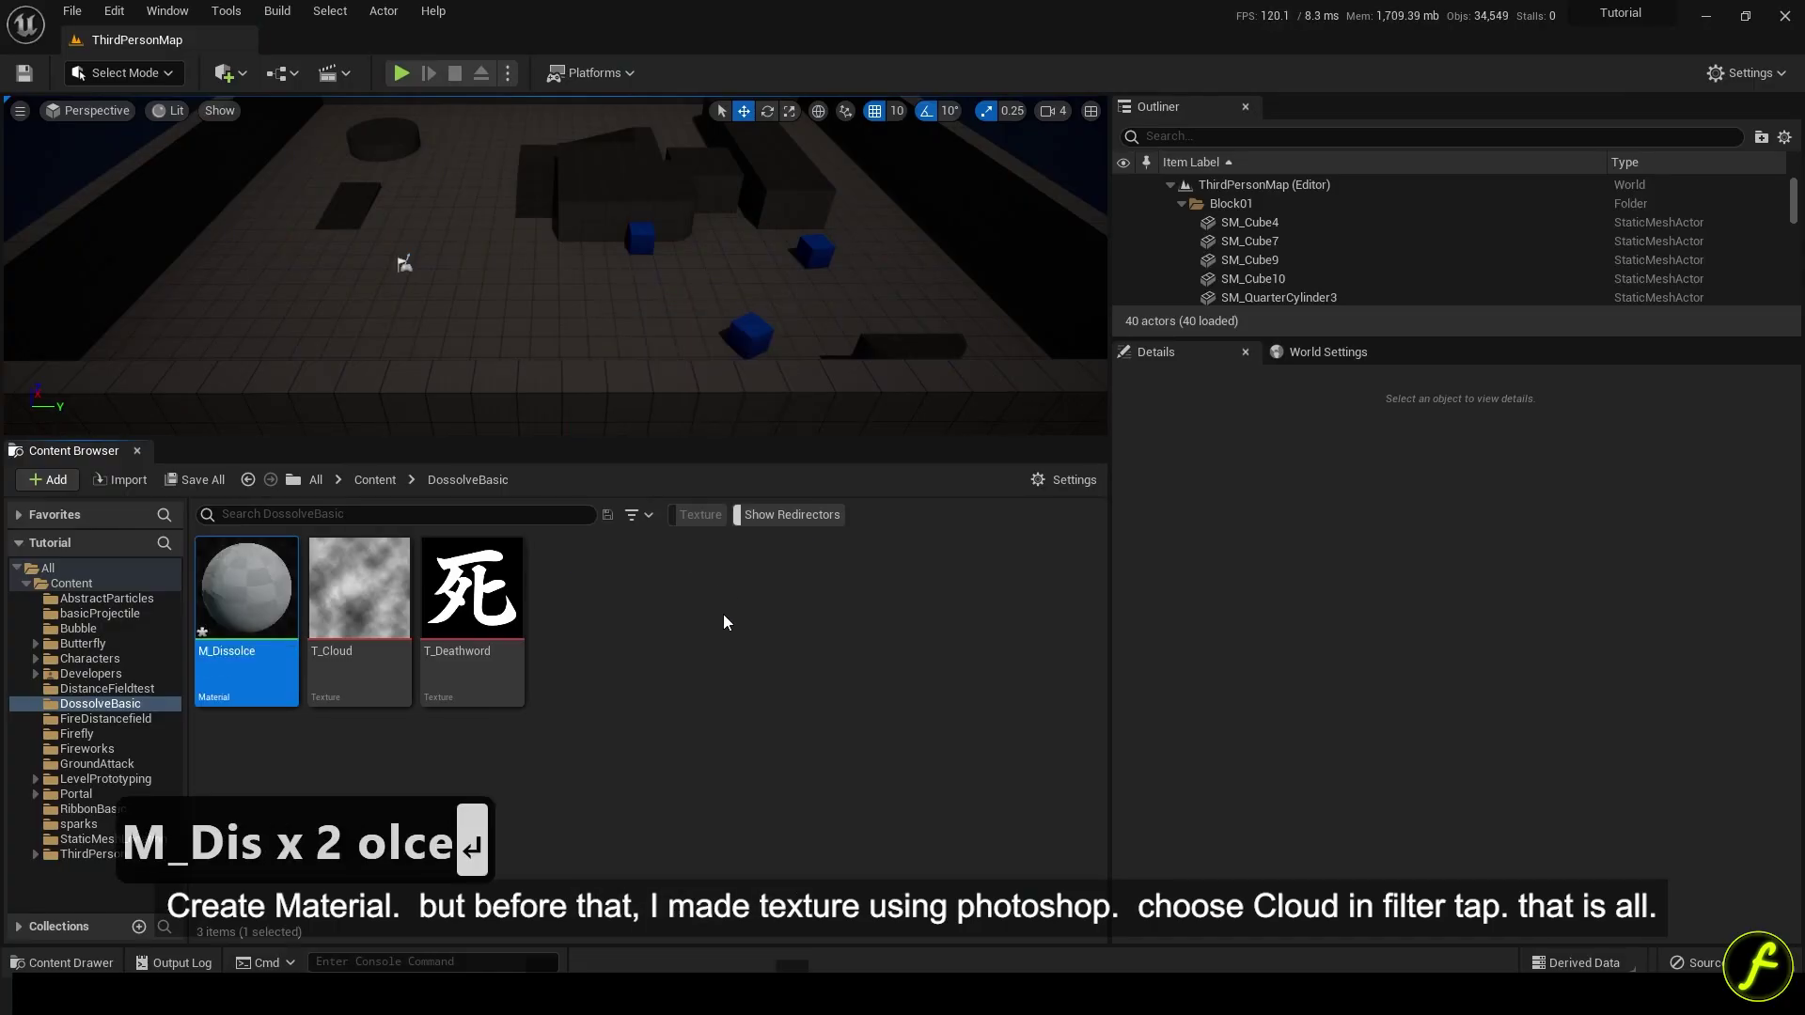
Correct the new material's name to M_Dissolve.
{"action": "key", "text": "F2"}
{"action": "key", "text": "Right"}
{"action": "key", "text": "Left"}
{"action": "key", "text": "BackSpace"}
{"action": "type", "text": "v"}
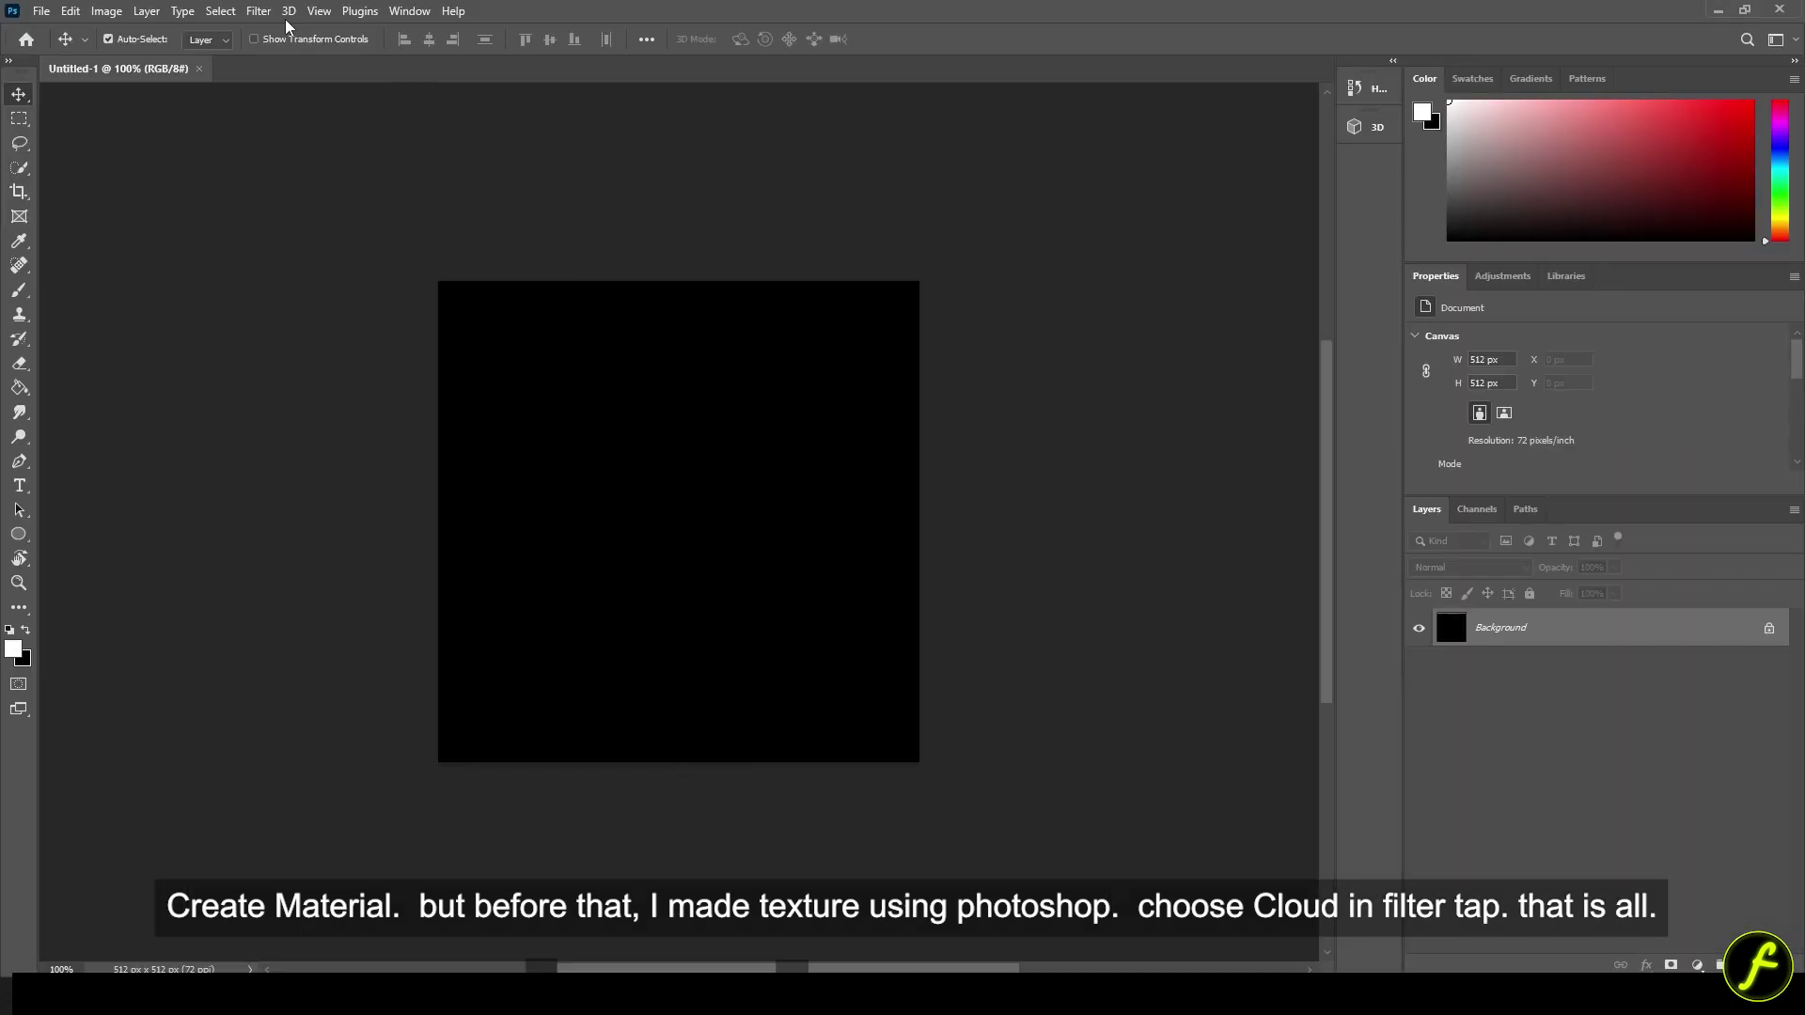
Switch to Photoshop and fill the black 512 px canvas with the Clouds render filter.
{"action": "left_click", "coordinate": [261, 11]}
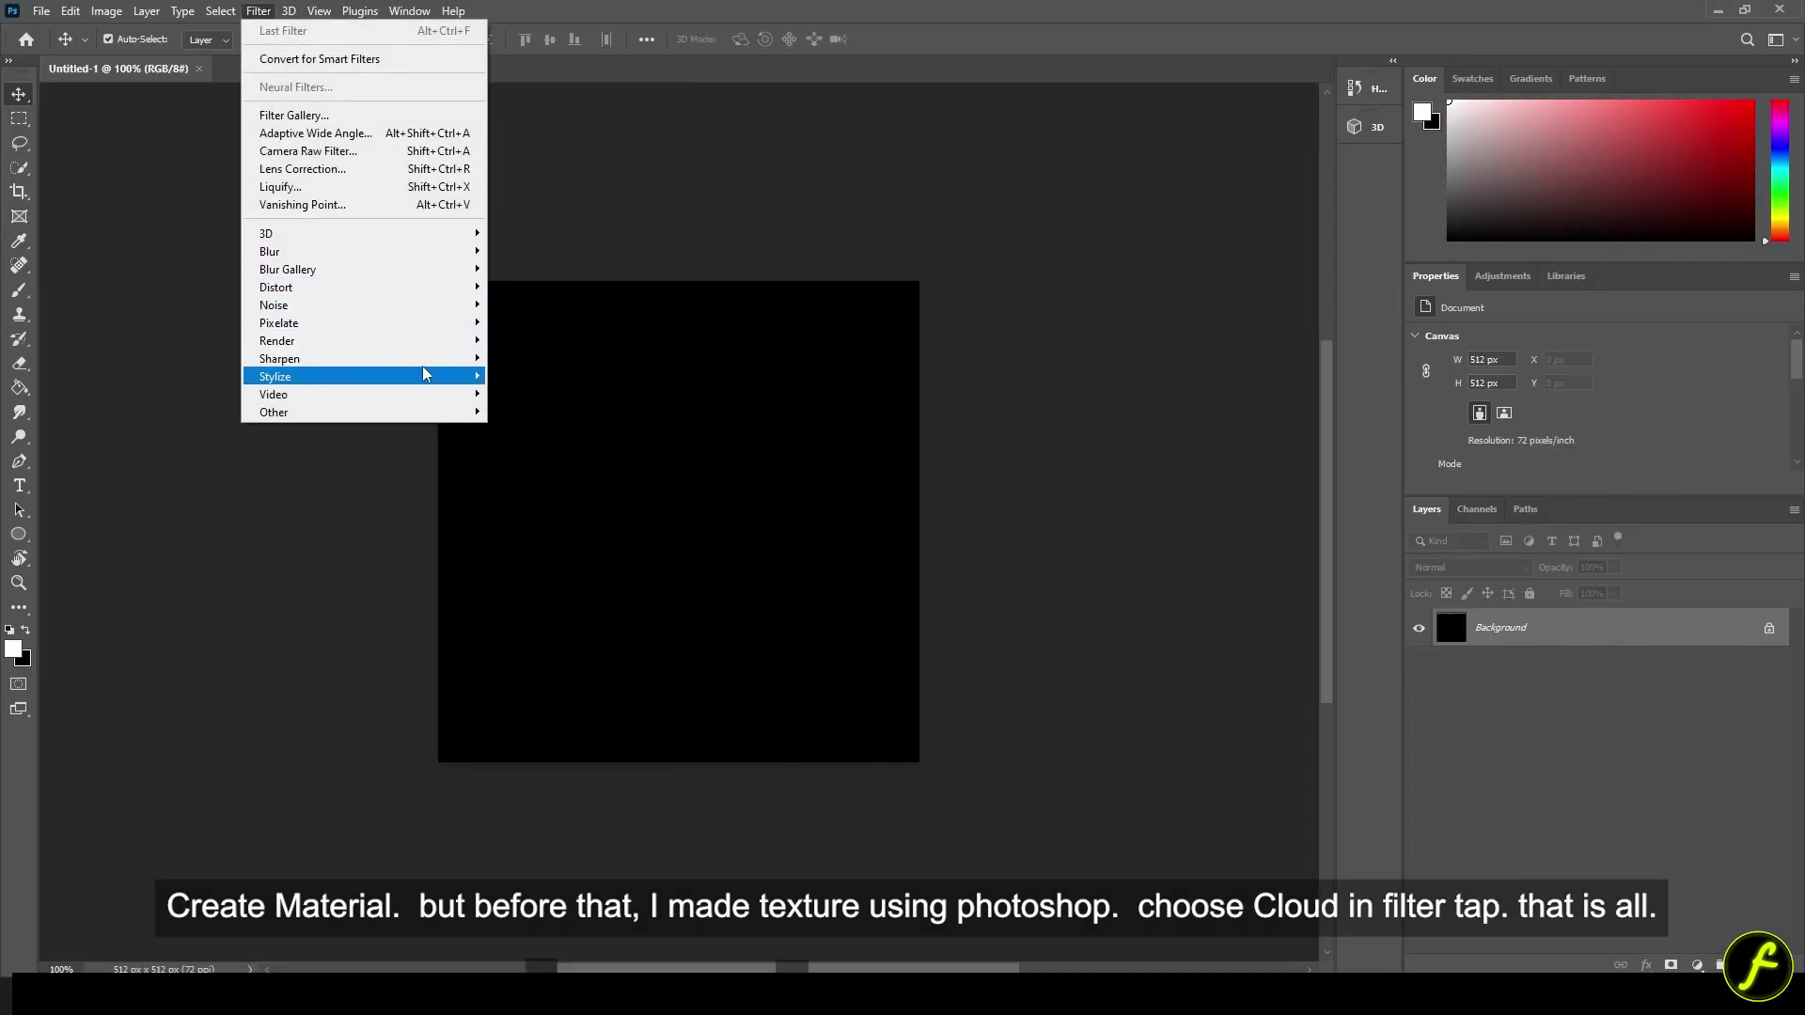
{"action": "mouse_move", "coordinate": [424, 346]}
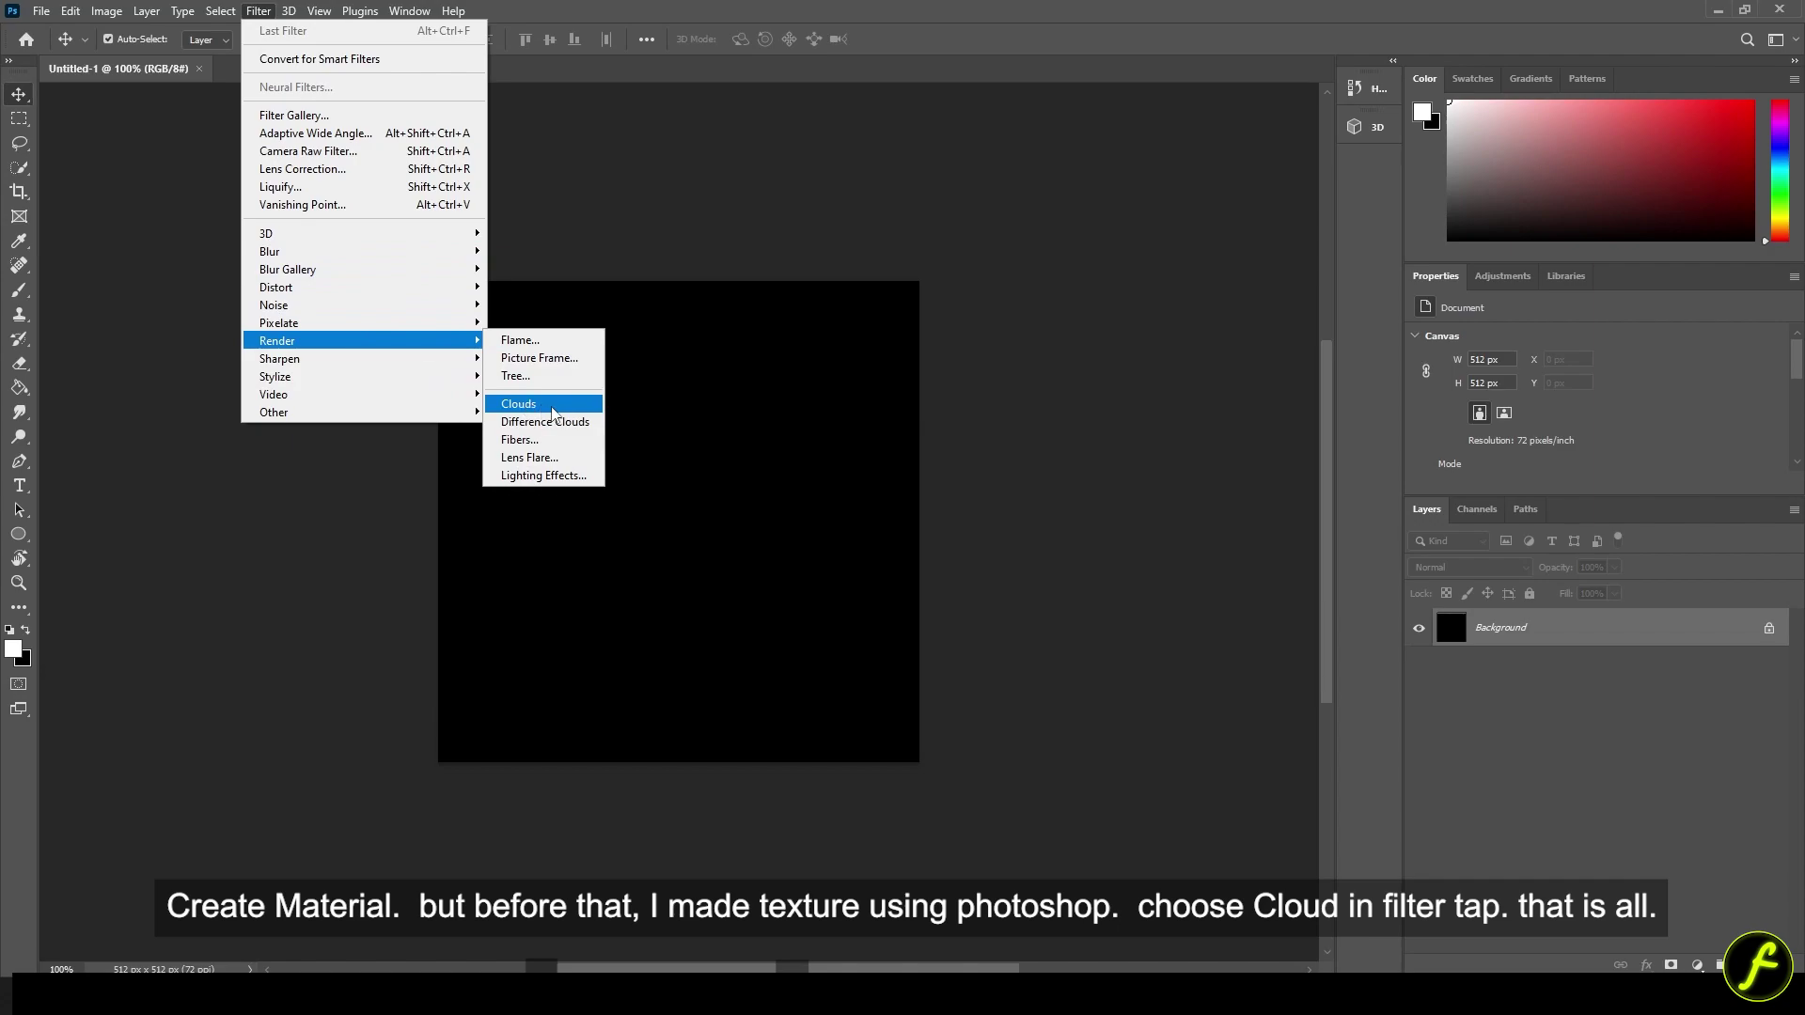
{"action": "left_click", "coordinate": [550, 410]}
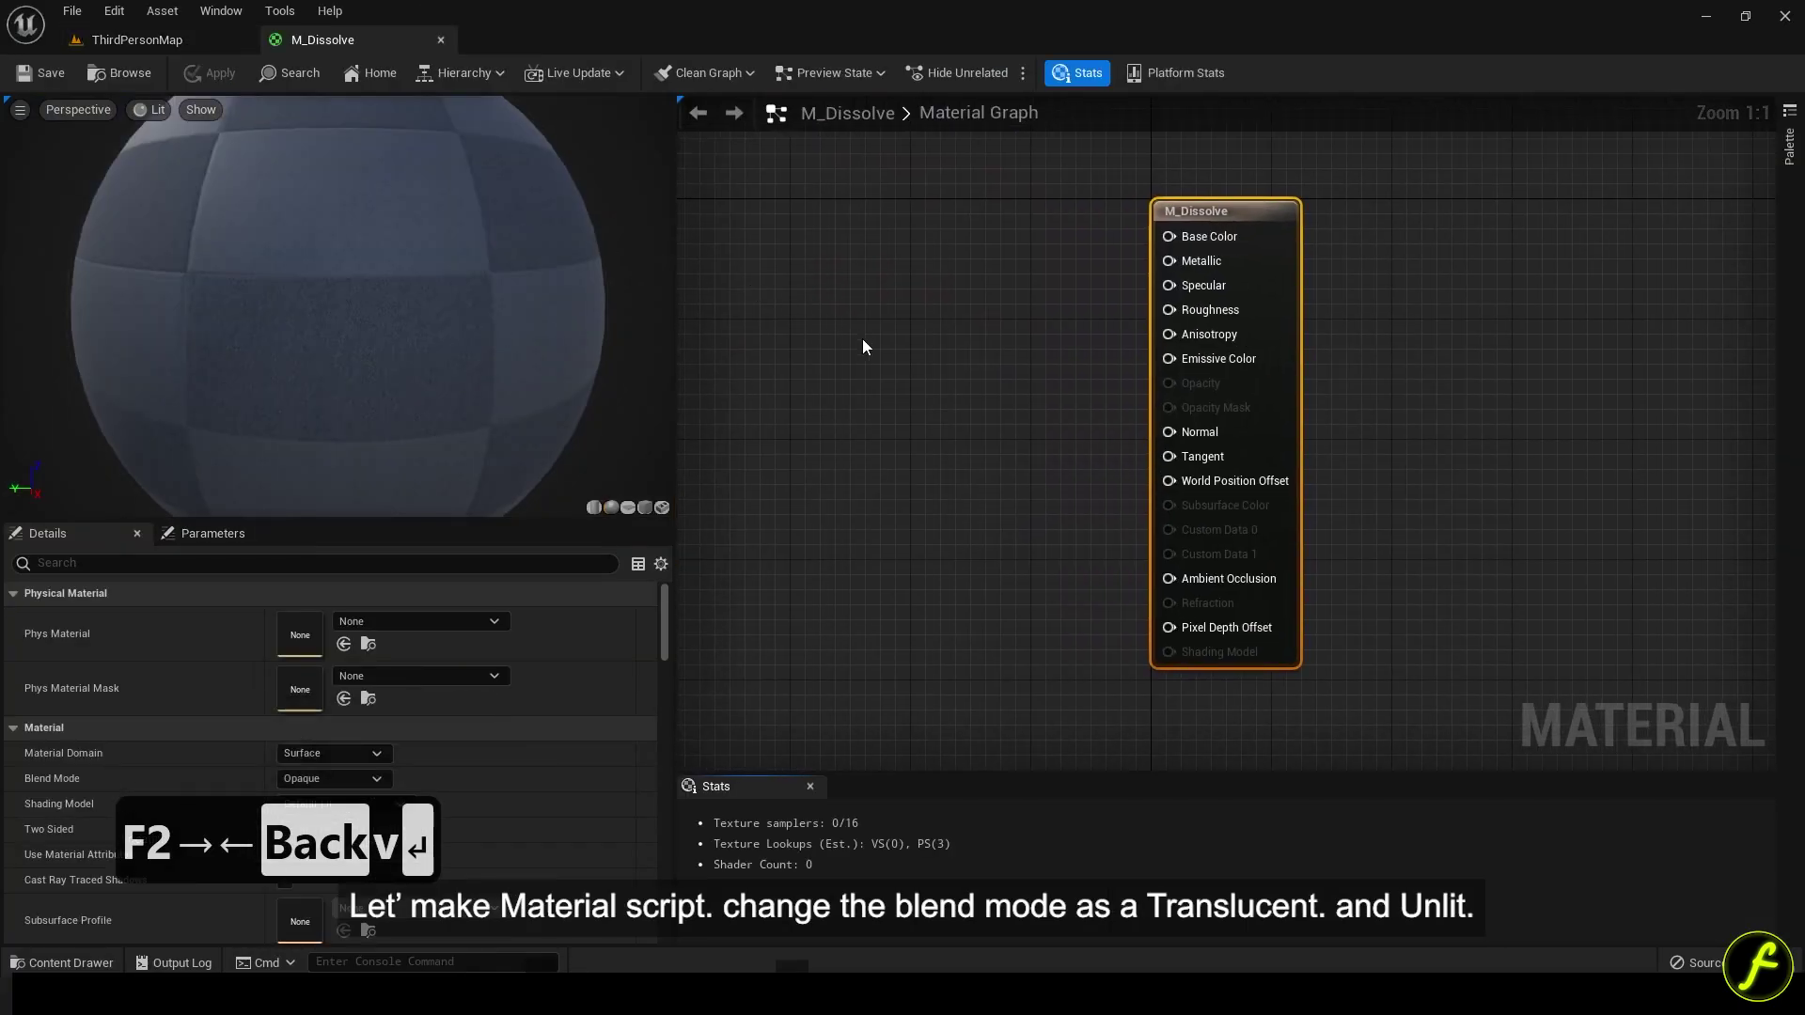
In Unreal Editor, open M_Dissolve and set its blend mode to Translucent and shading model to Unlit.
{"action": "right_click_drag", "start_coordinate": [865, 348], "coordinate": [1185, 369]}
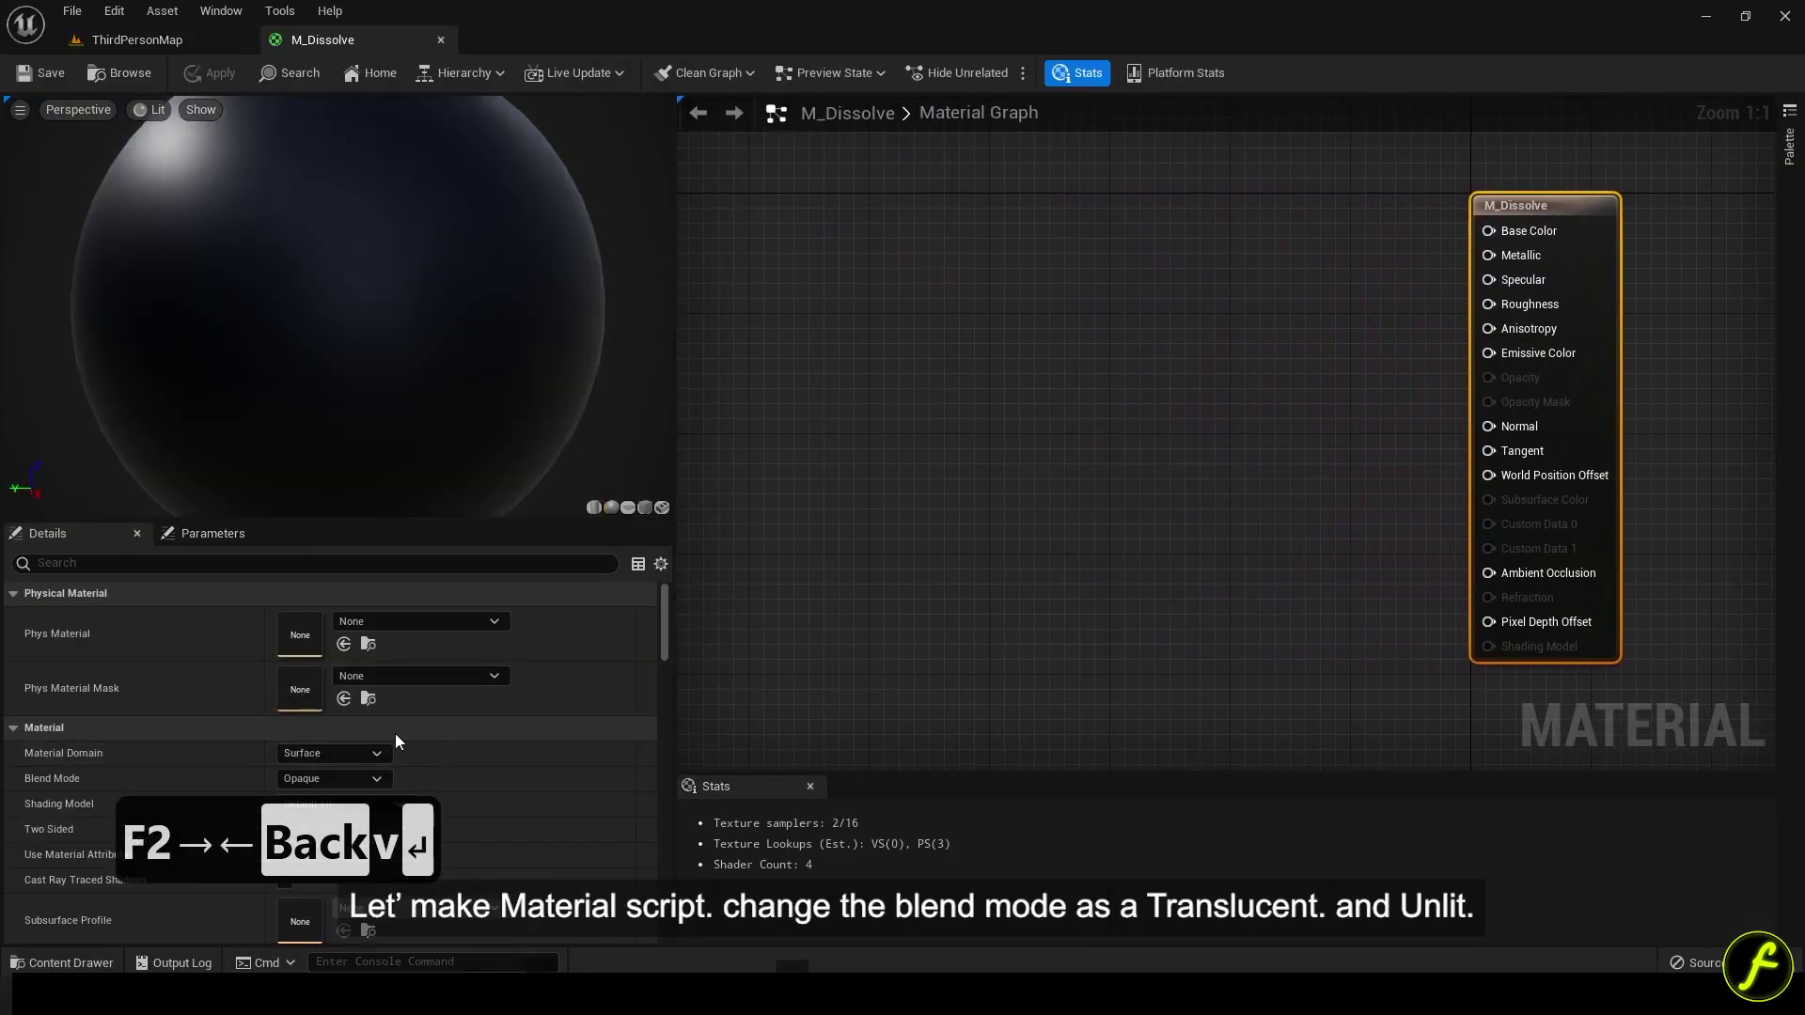
{"action": "left_click", "coordinate": [370, 782]}
{"action": "left_click", "coordinate": [350, 822]}
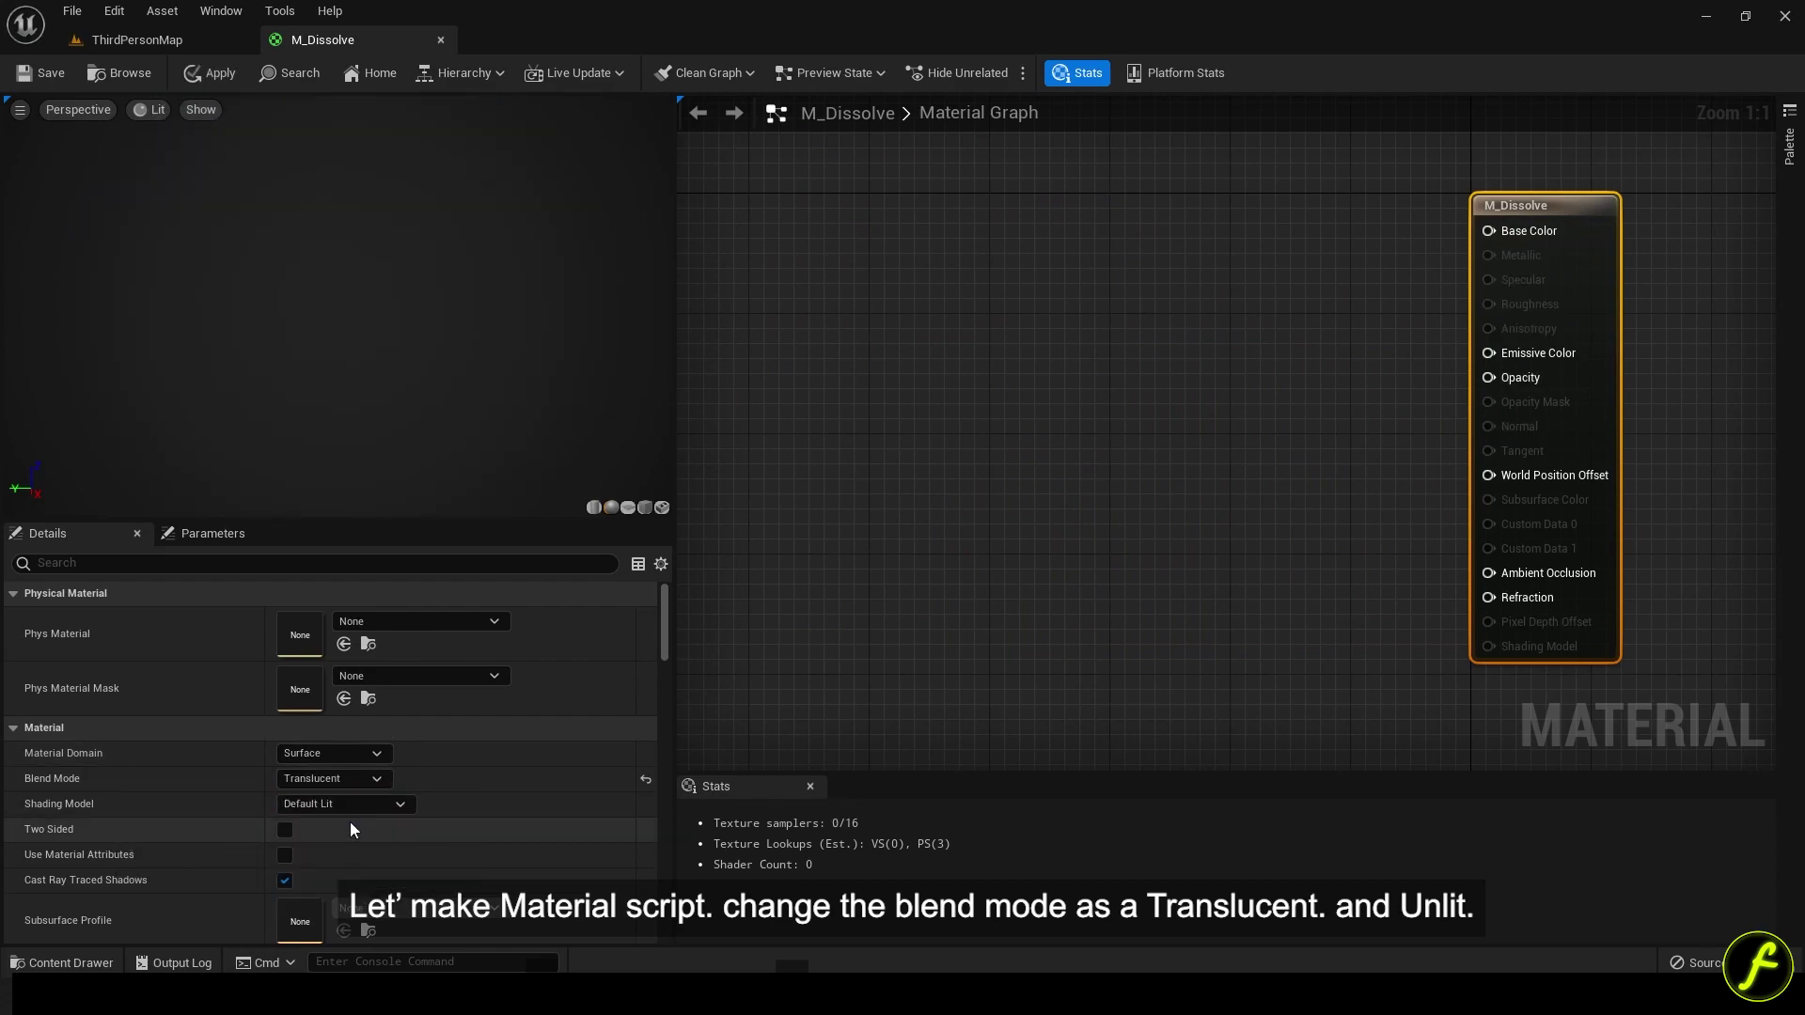
{"action": "left_click", "coordinate": [348, 804]}
{"action": "left_click", "coordinate": [311, 570]}
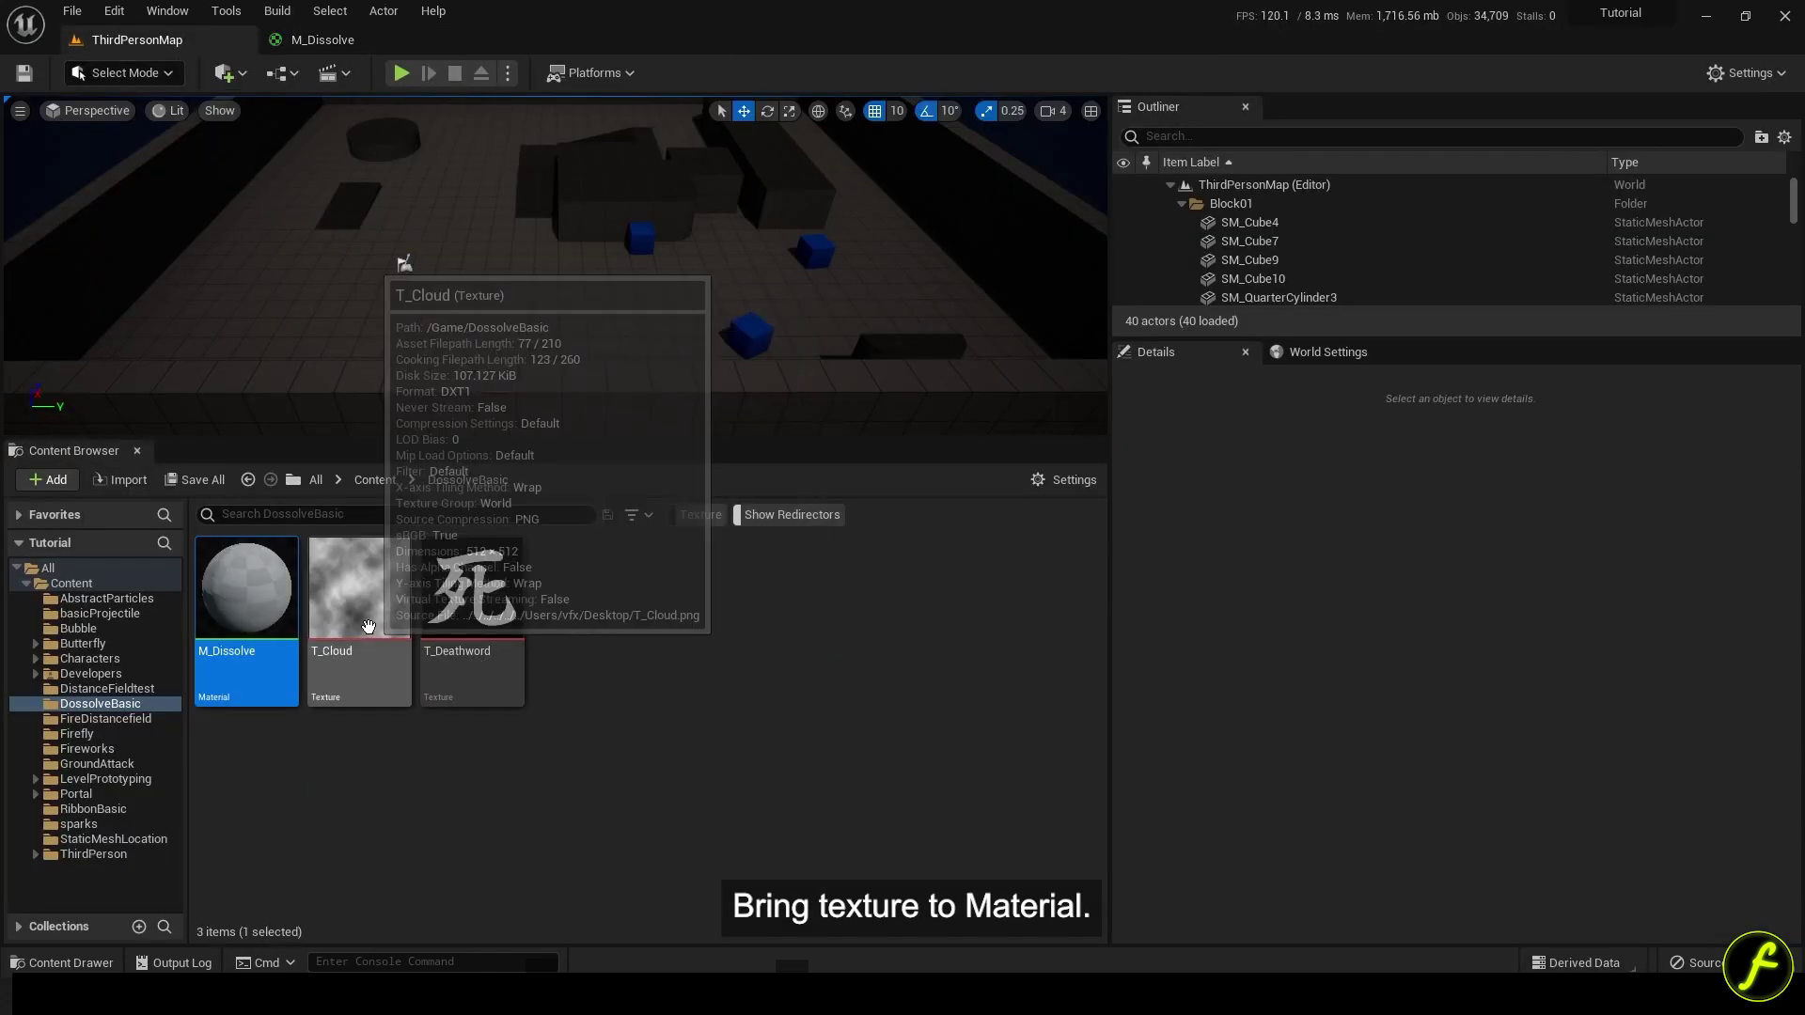
Bring the T_Cloud and T_Deathword textures into the M_Dissolve graph, with the character texture above the cloud texture.
{"action": "left_click", "coordinate": [368, 627]}
{"action": "left_click", "coordinate": [472, 593], "text": "ctrl"}
{"action": "left_click_drag", "start_coordinate": [472, 592], "coordinate": [1053, 104]}
{"action": "left_click_drag", "start_coordinate": [1071, 325], "coordinate": [1058, 417]}
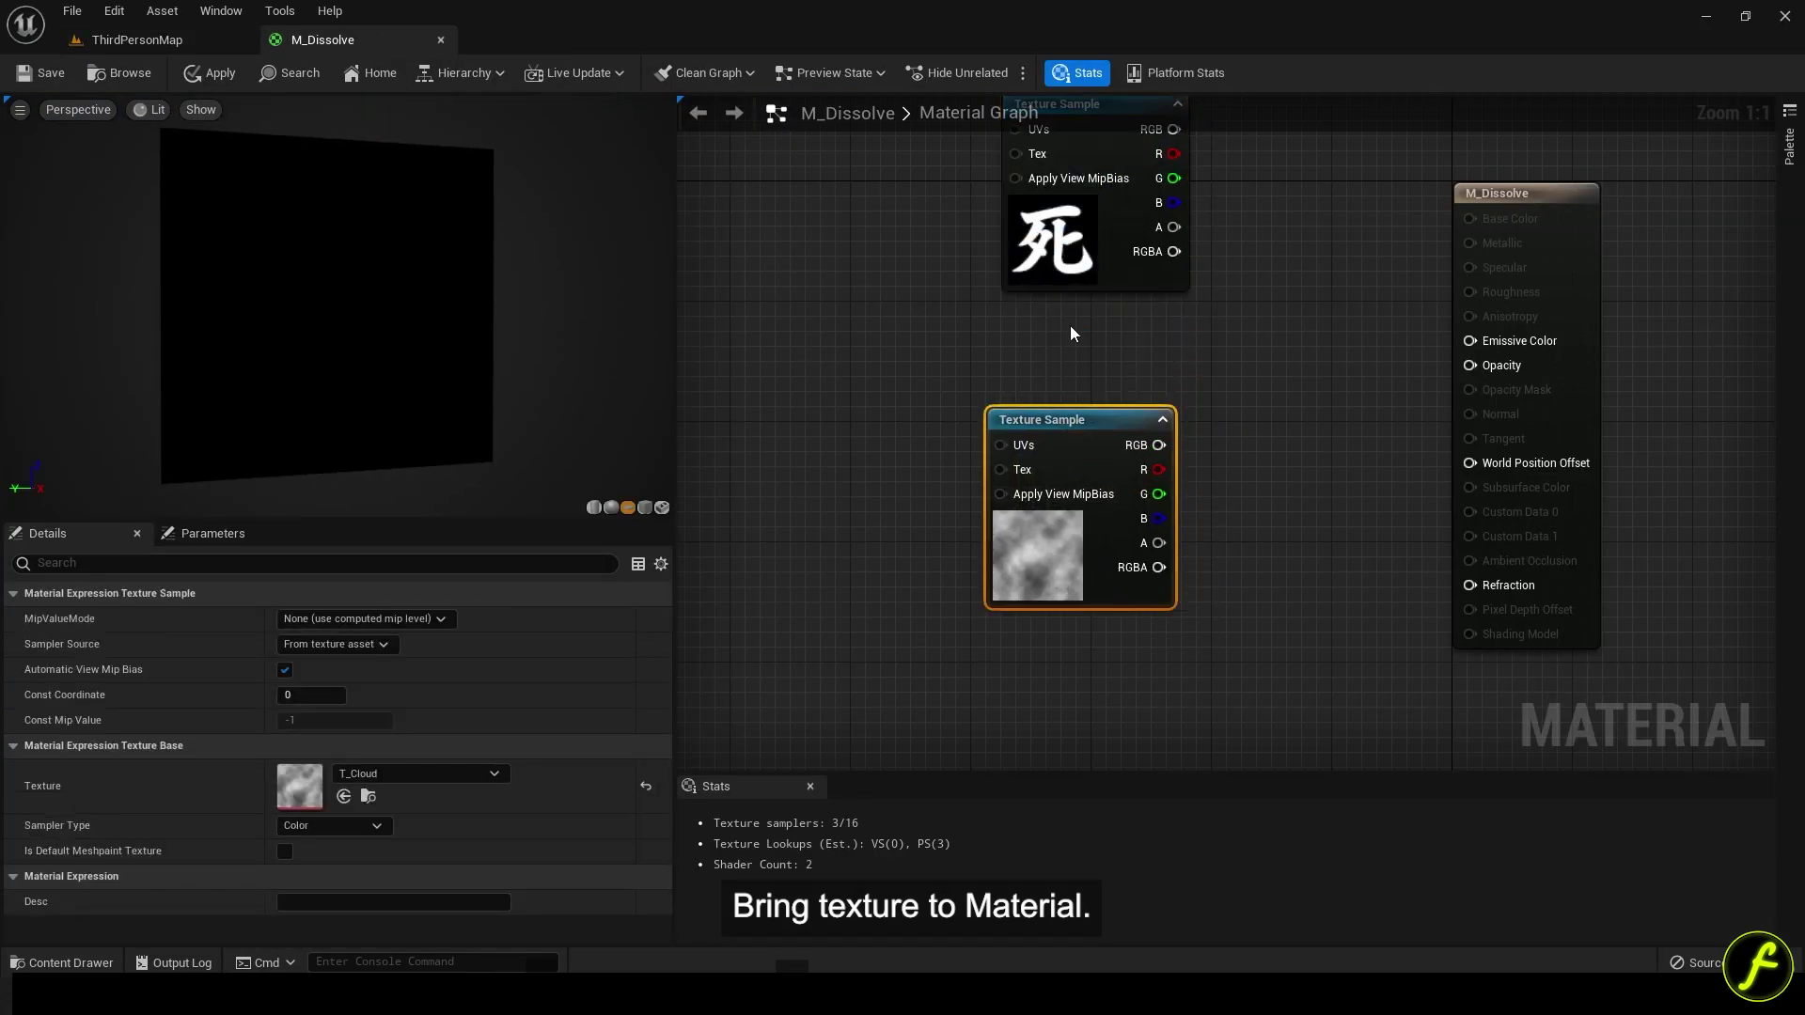
{"action": "left_click_drag", "start_coordinate": [1072, 235], "coordinate": [1056, 309]}
{"action": "left_click", "coordinate": [1234, 387]}
Add a Particle Color node and place it beside the two texture samples.
{"action": "right_click", "coordinate": [1289, 346]}
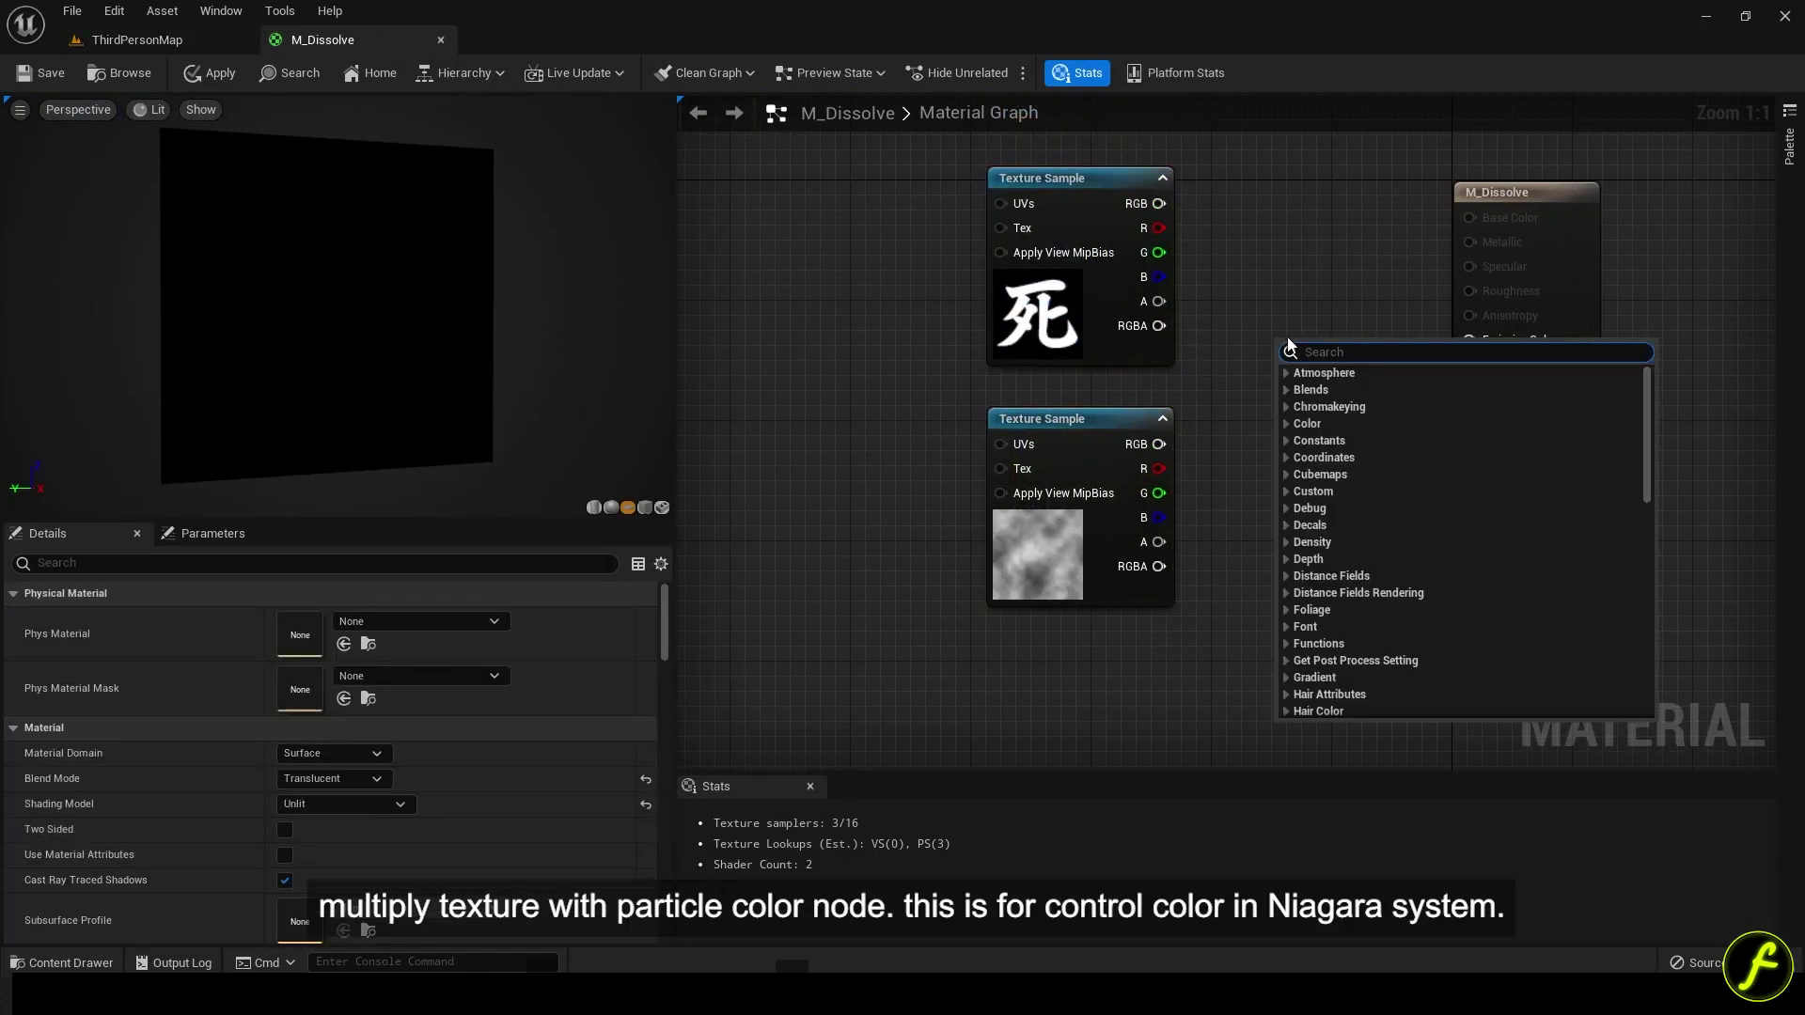
{"action": "type", "text": "particle"}
{"action": "key", "text": "Return"}
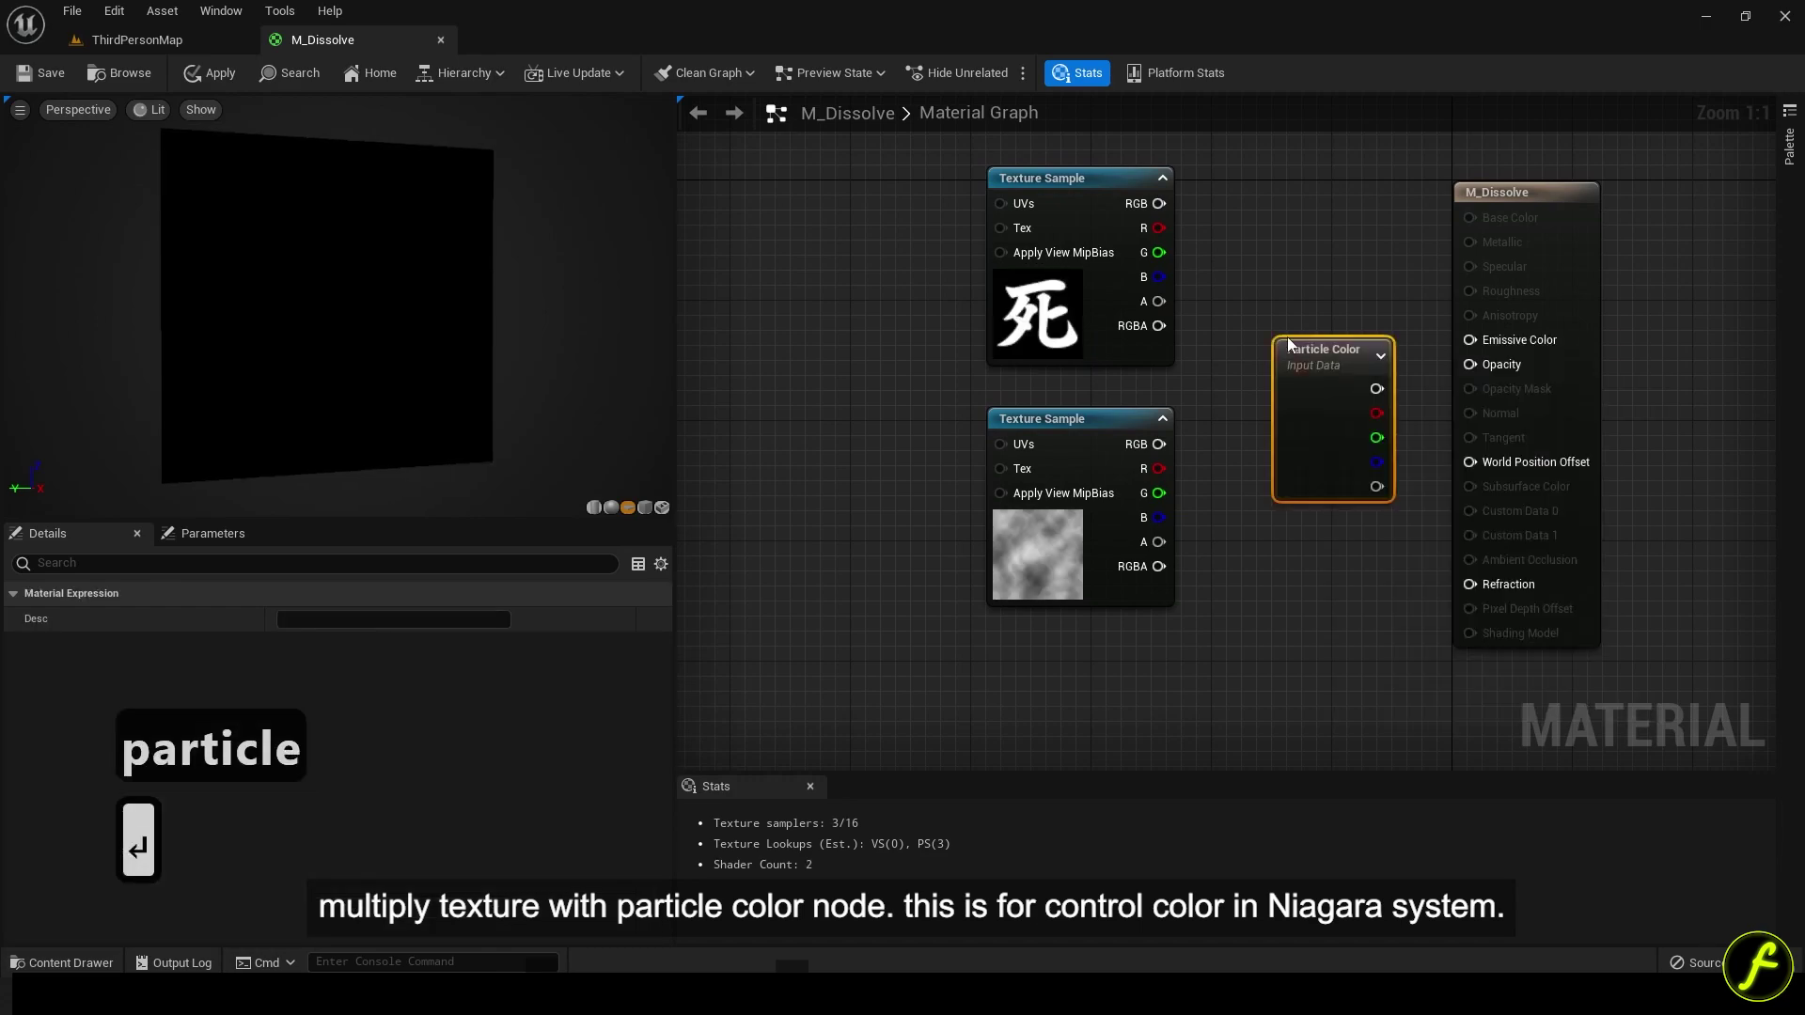
{"action": "left_click_drag", "start_coordinate": [1310, 378], "coordinate": [1230, 322]}
Add a Multiply node beside Particle Color and duplicate it below.
{"action": "right_click", "coordinate": [1337, 256]}
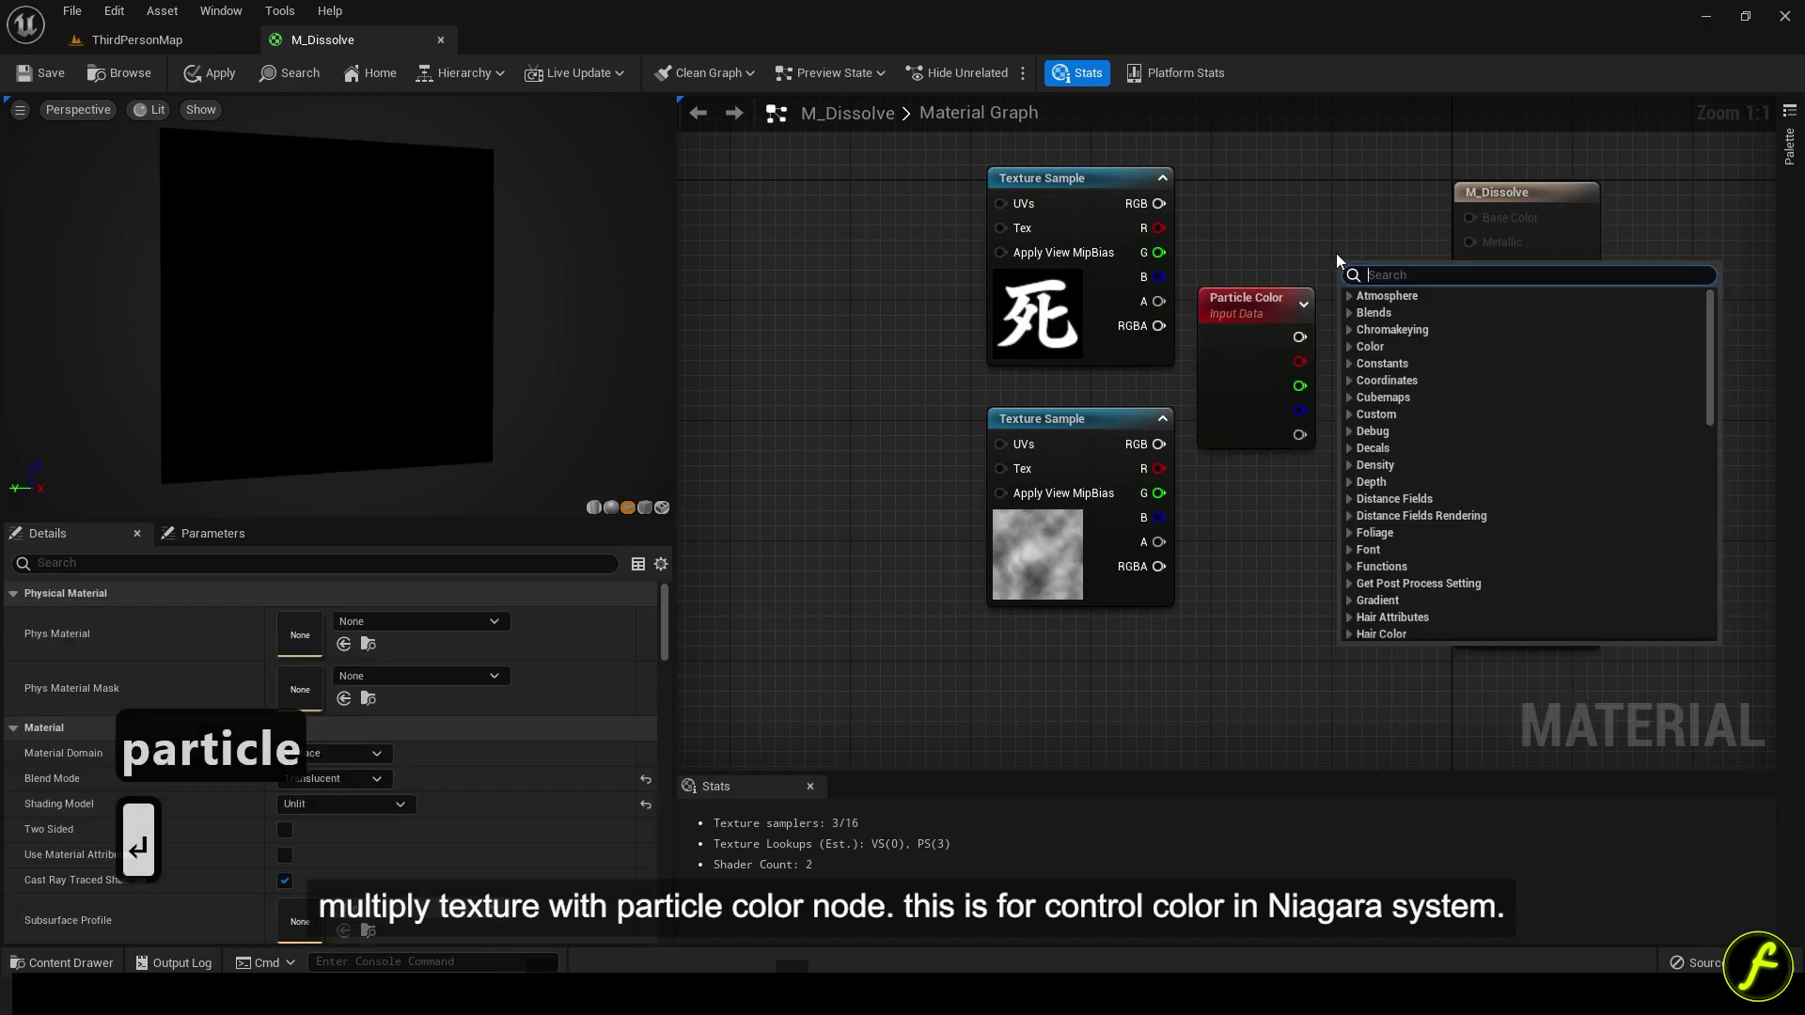
{"action": "type", "text": "mul"}
{"action": "key", "text": "Return"}
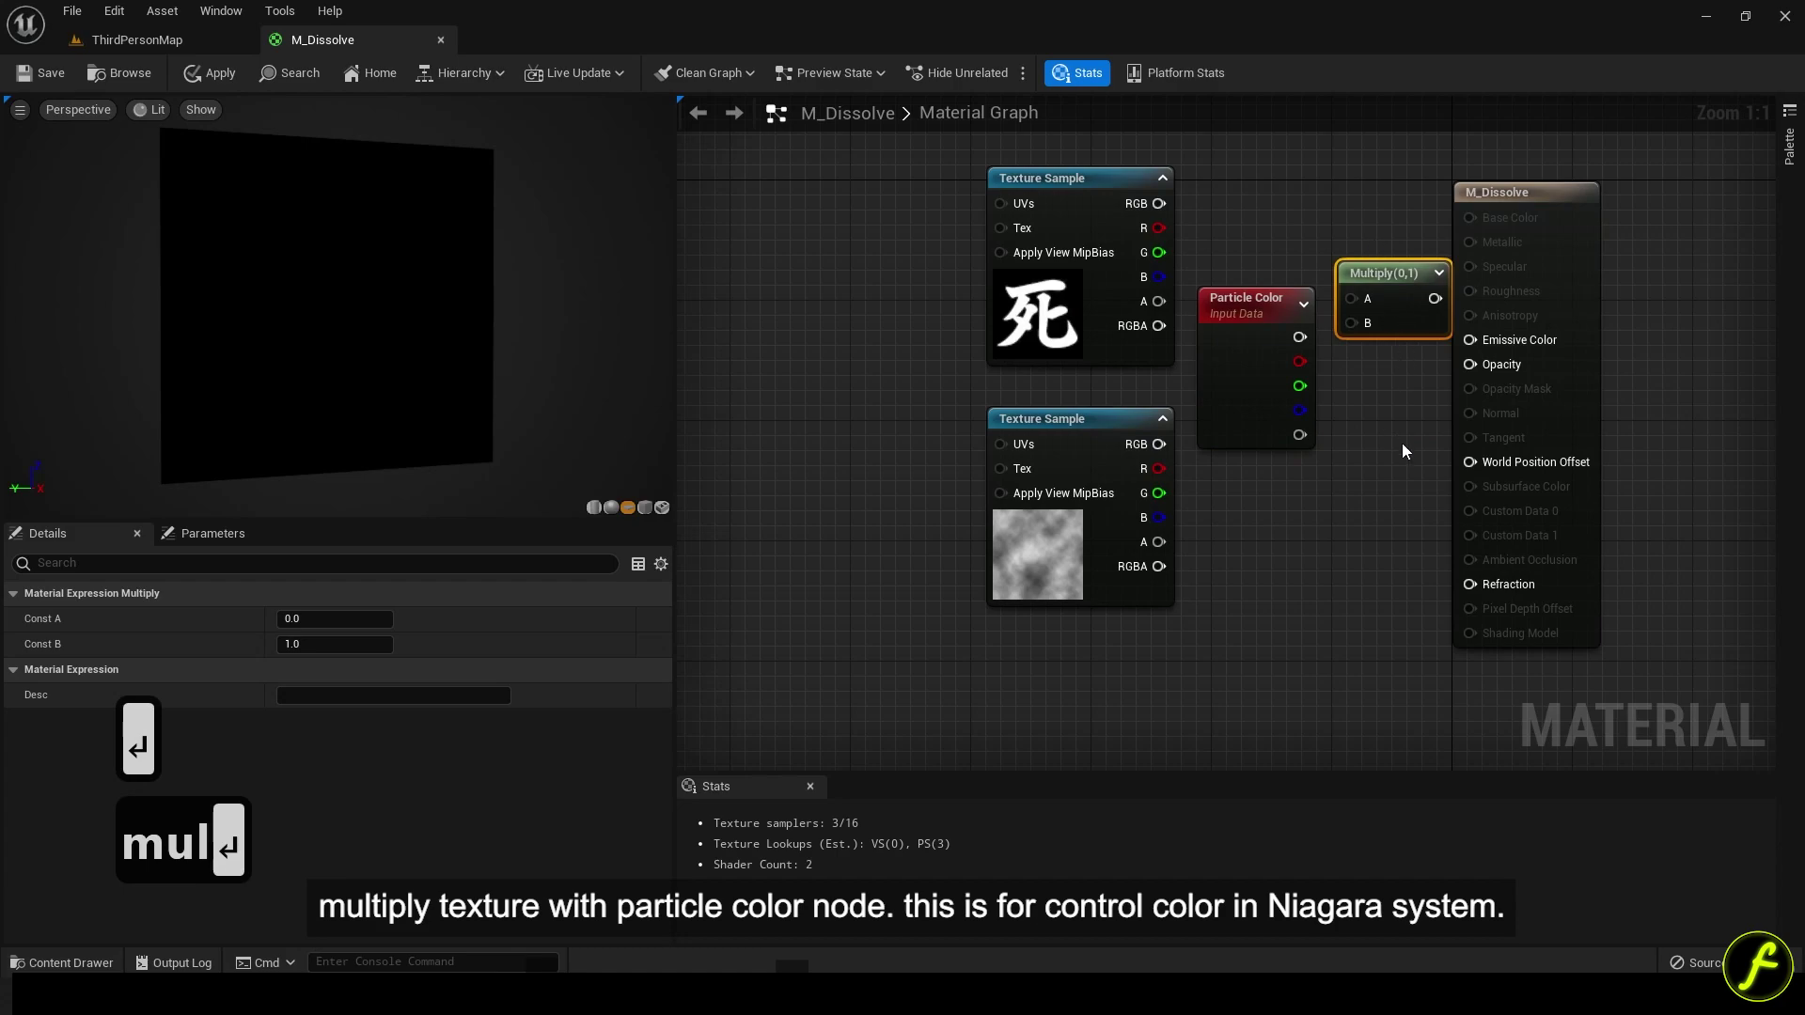
{"action": "key", "text": "ctrl+c"}
{"action": "key", "text": "ctrl+v"}
{"action": "right_click_drag", "start_coordinate": [1207, 218], "coordinate": [1159, 246]}
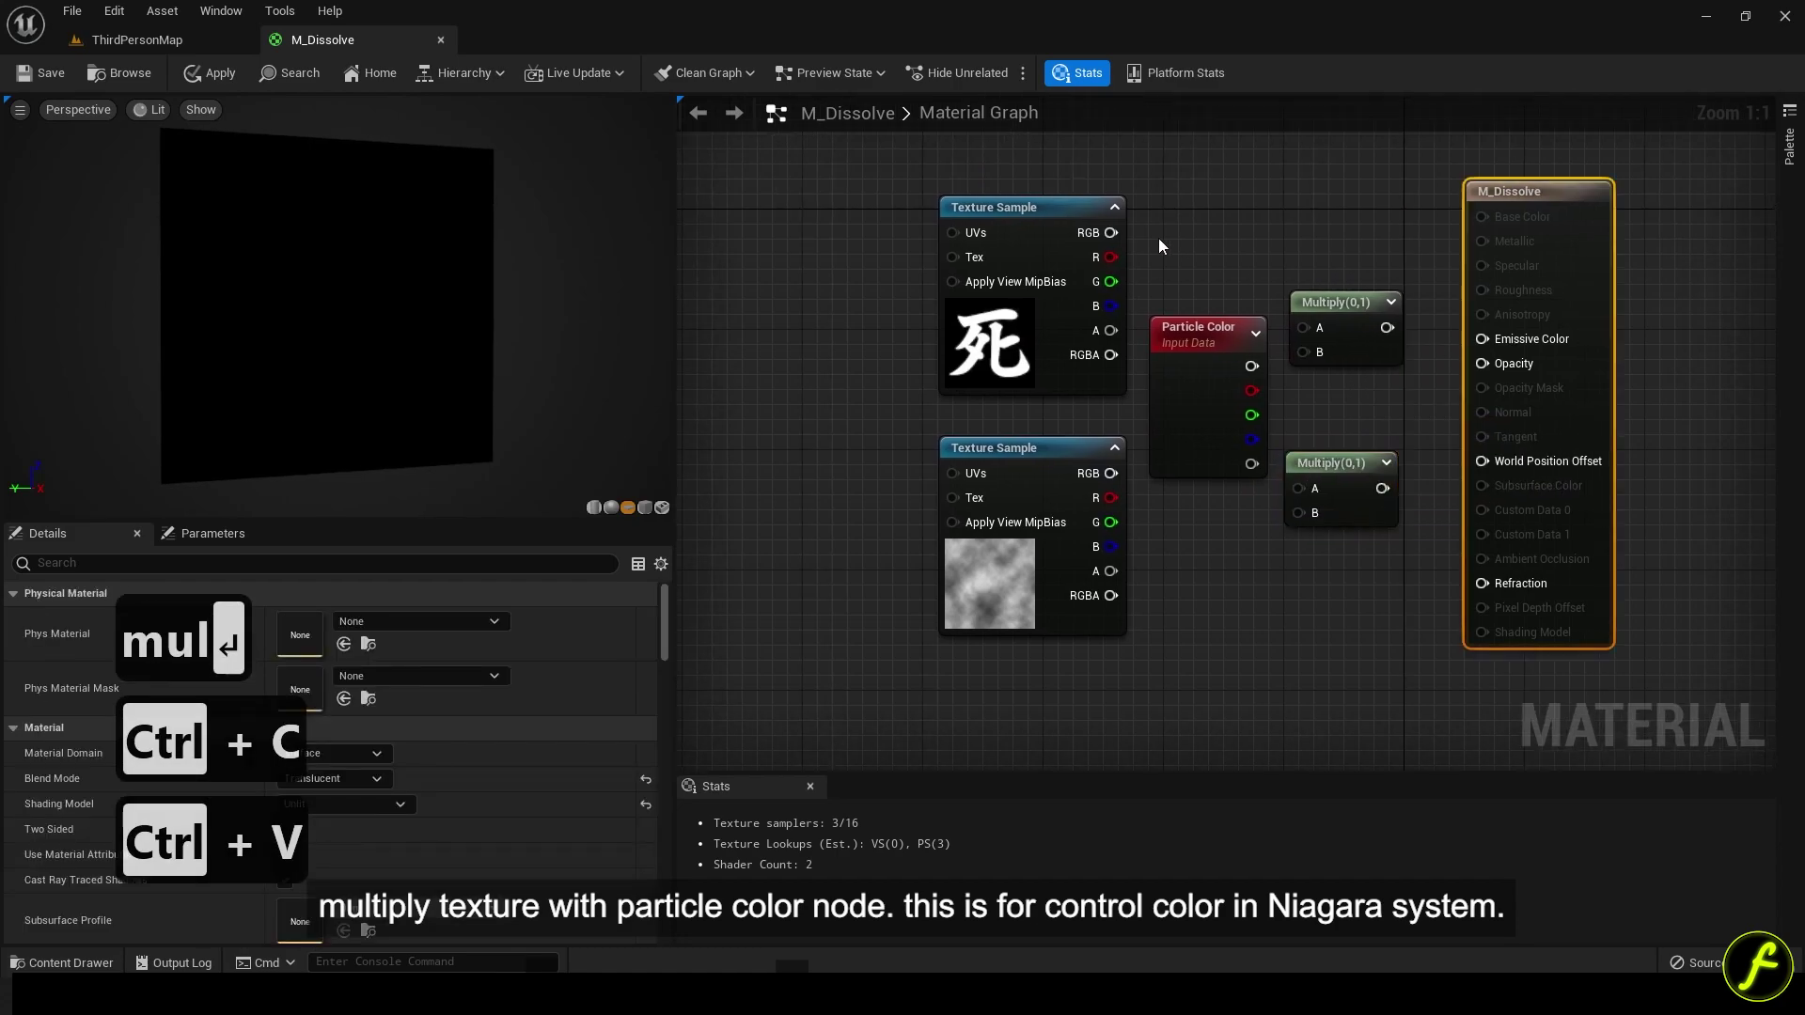
Multiply the character texture's R channel by the Particle Color RGB output and connect the result to Emissive Color.
{"action": "left_click_drag", "start_coordinate": [1298, 324], "coordinate": [1304, 328]}
{"action": "left_click_drag", "start_coordinate": [1252, 365], "coordinate": [1330, 354]}
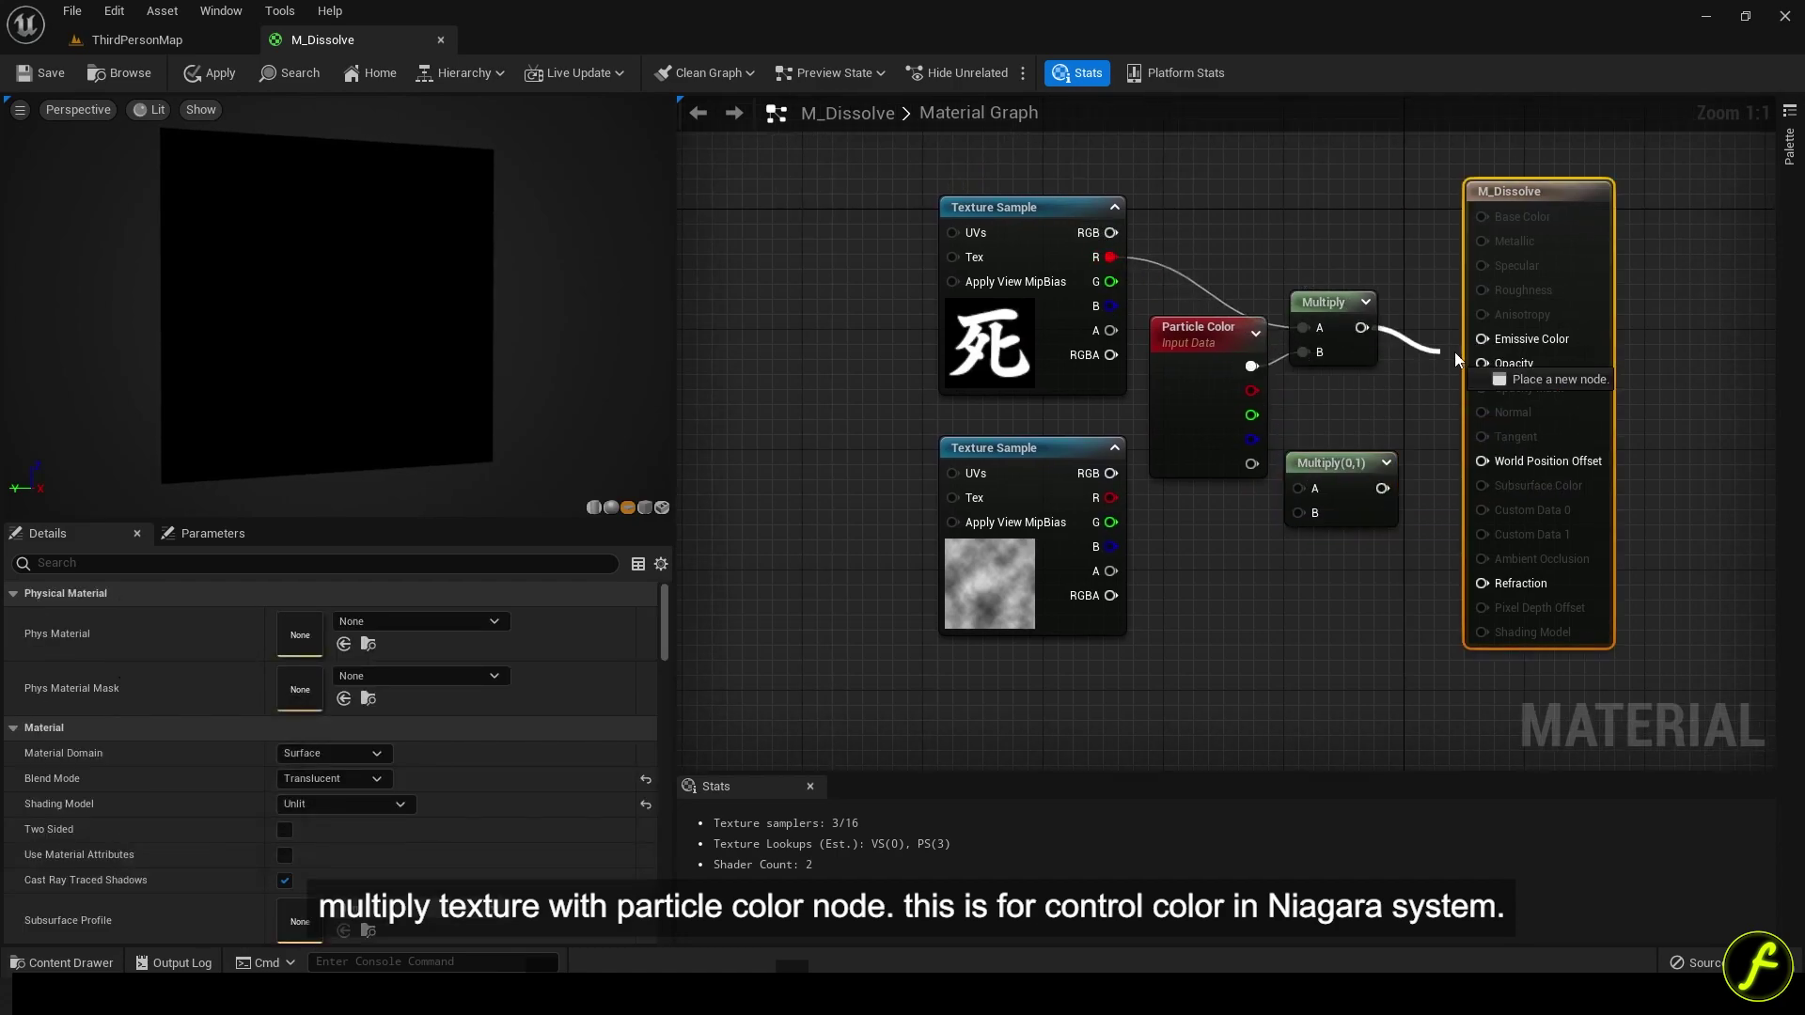
{"action": "left_click_drag", "start_coordinate": [1453, 352], "coordinate": [1482, 338]}
Multiply the Particle Color alpha by the character texture's R channel in the second Multiply node and connect it to Opacity.
{"action": "left_click_drag", "start_coordinate": [1252, 464], "coordinate": [1298, 488]}
{"action": "left_click_drag", "start_coordinate": [1312, 519], "coordinate": [1110, 330]}
{"action": "left_click_drag", "start_coordinate": [1478, 368], "coordinate": [1482, 364]}
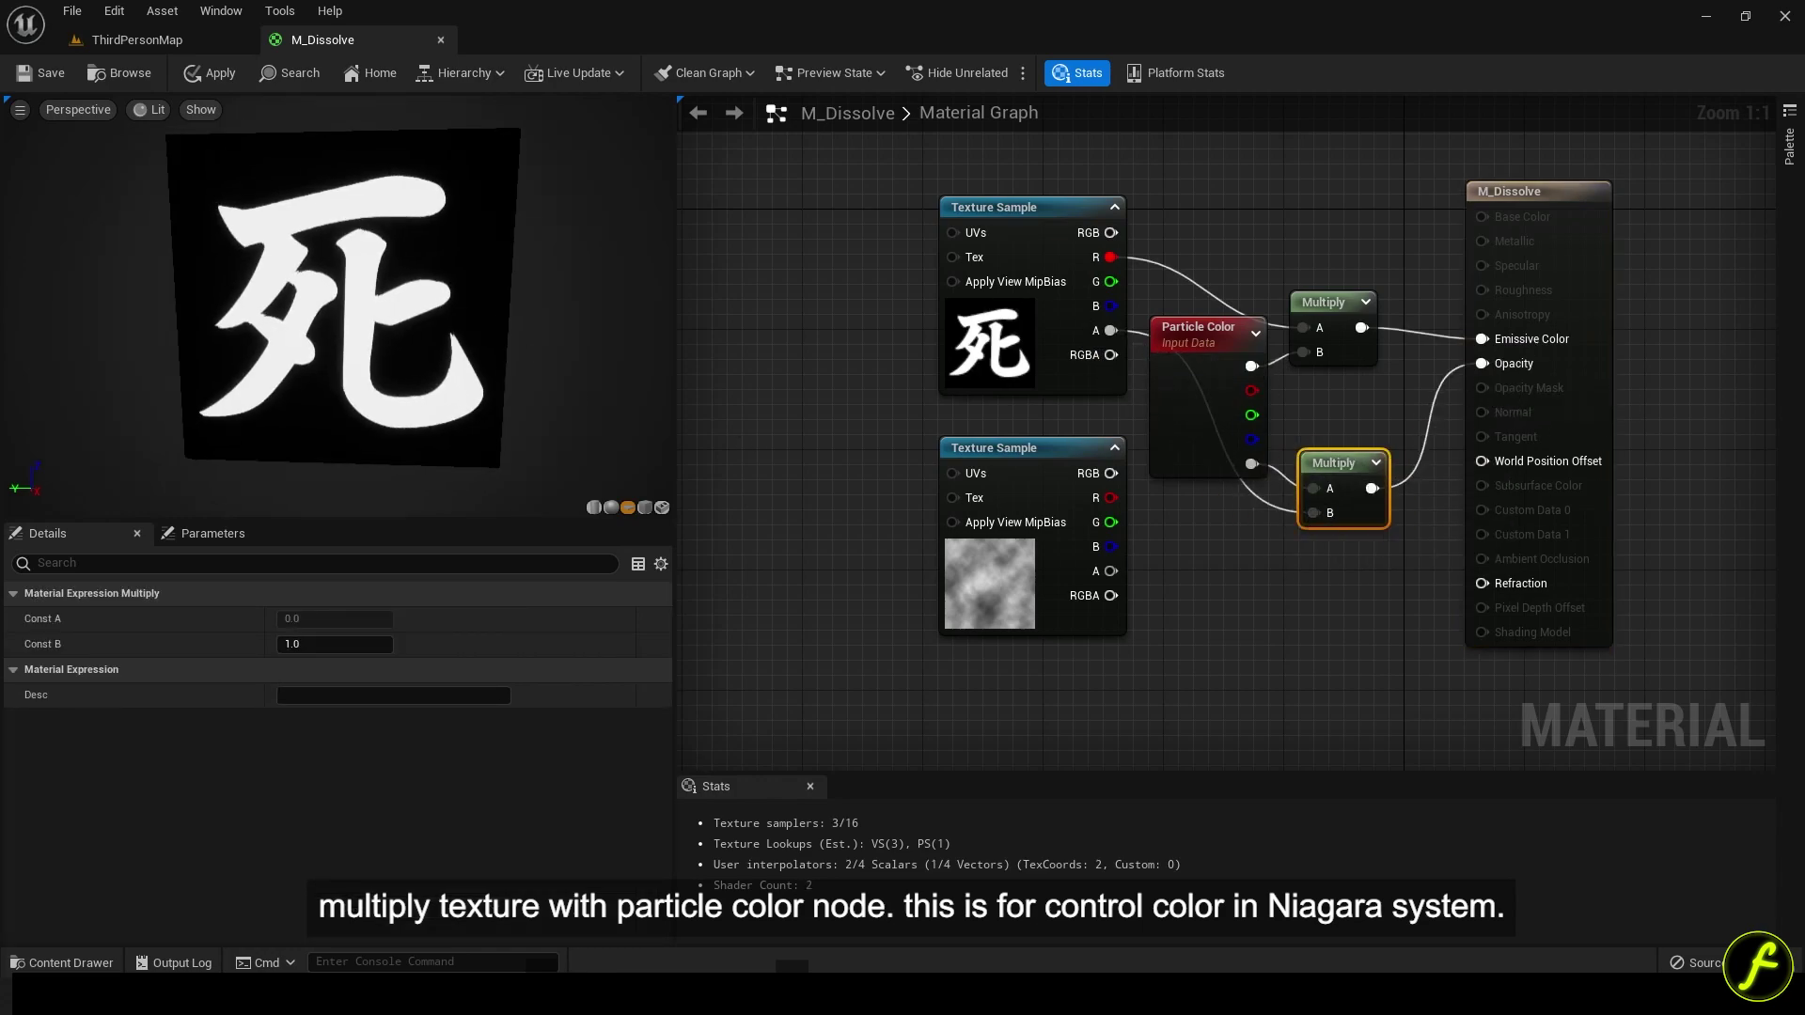
{"action": "right_click_drag", "start_coordinate": [1374, 487], "coordinate": [1375, 472]}
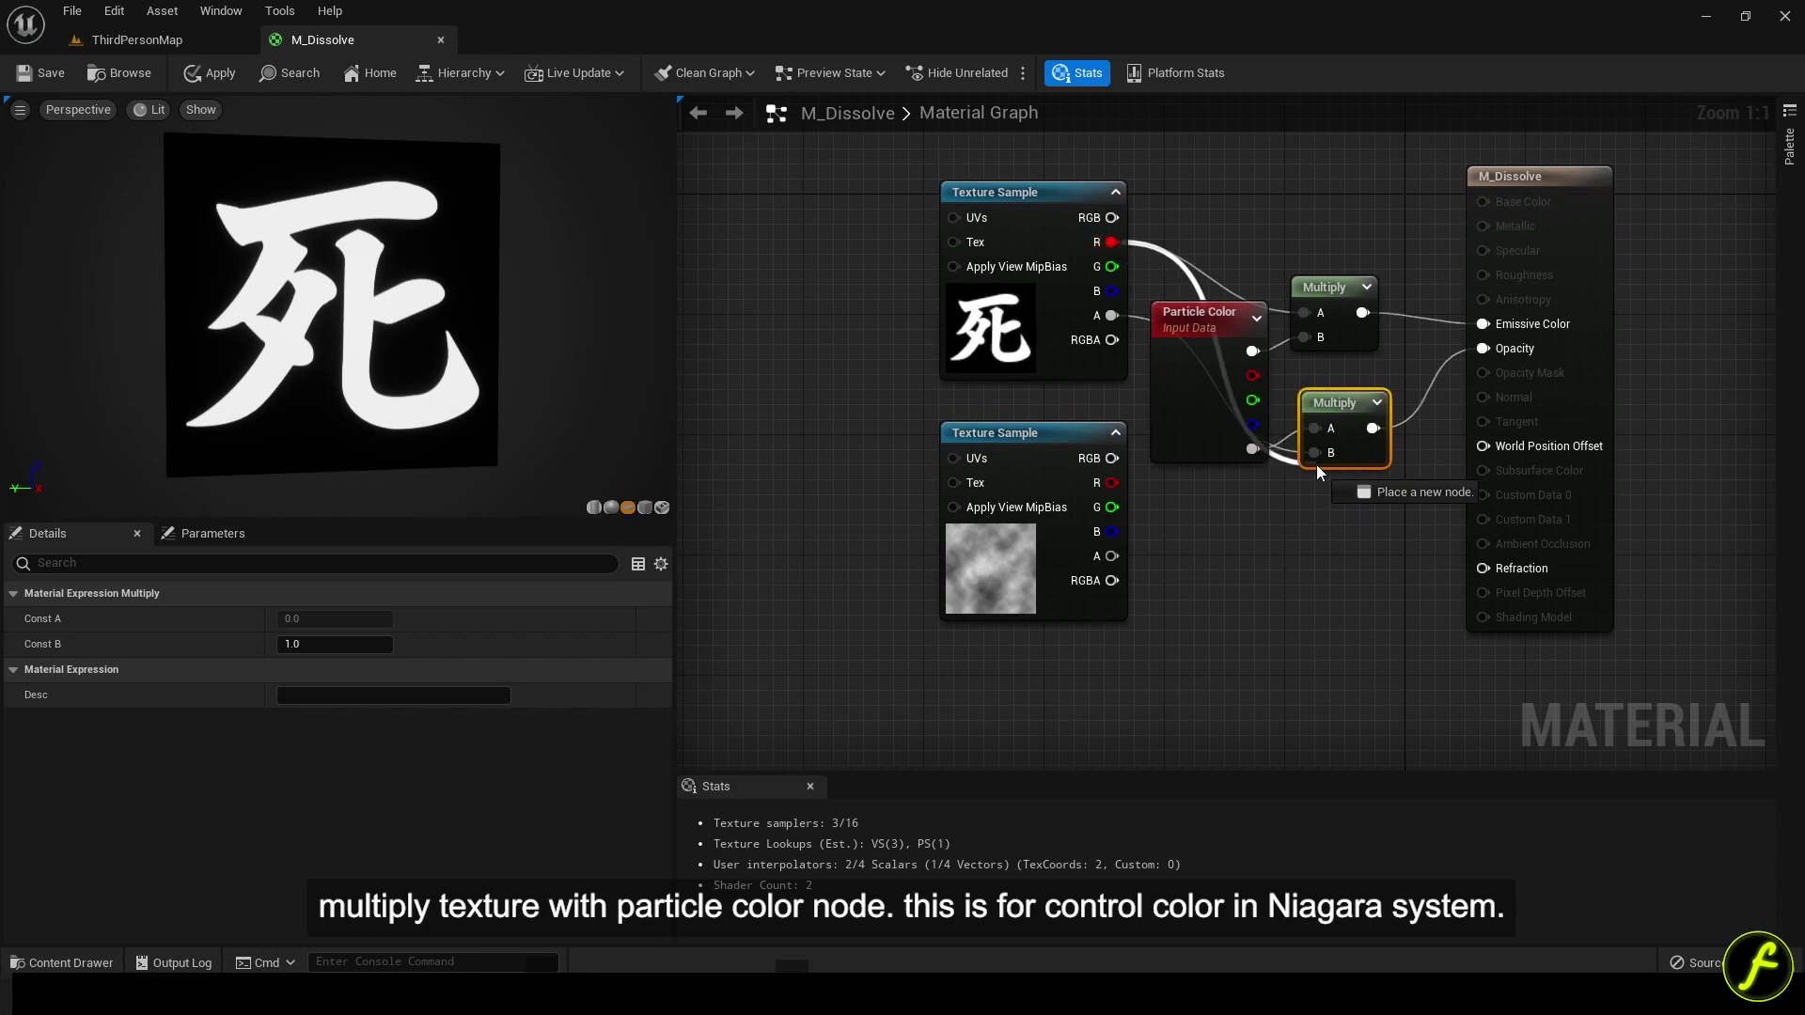
{"action": "left_click_drag", "start_coordinate": [1316, 464], "coordinate": [1317, 455]}
Move the cloud texture sample lower and connect its R channel to input A of a new Add node.
{"action": "left_click_drag", "start_coordinate": [1003, 599], "coordinate": [989, 639]}
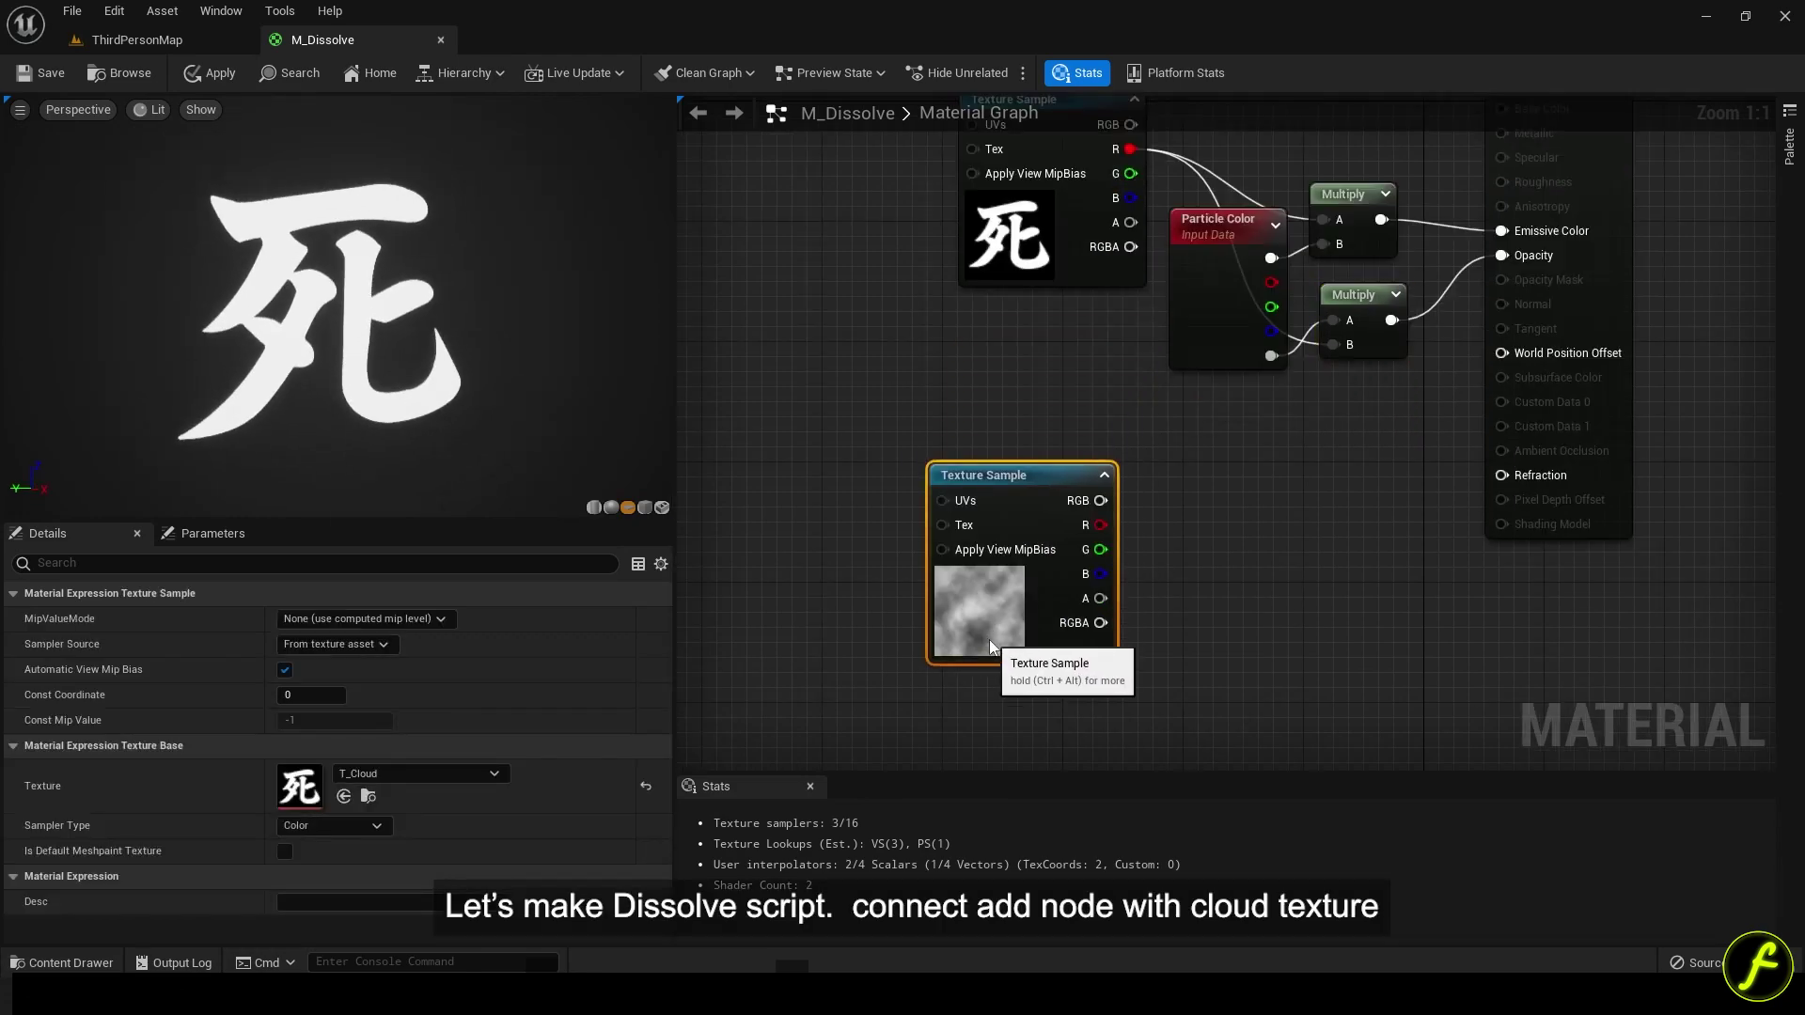
{"action": "left_click", "coordinate": [1181, 467]}
{"action": "right_click", "coordinate": [1189, 466]}
{"action": "type", "text": "add"}
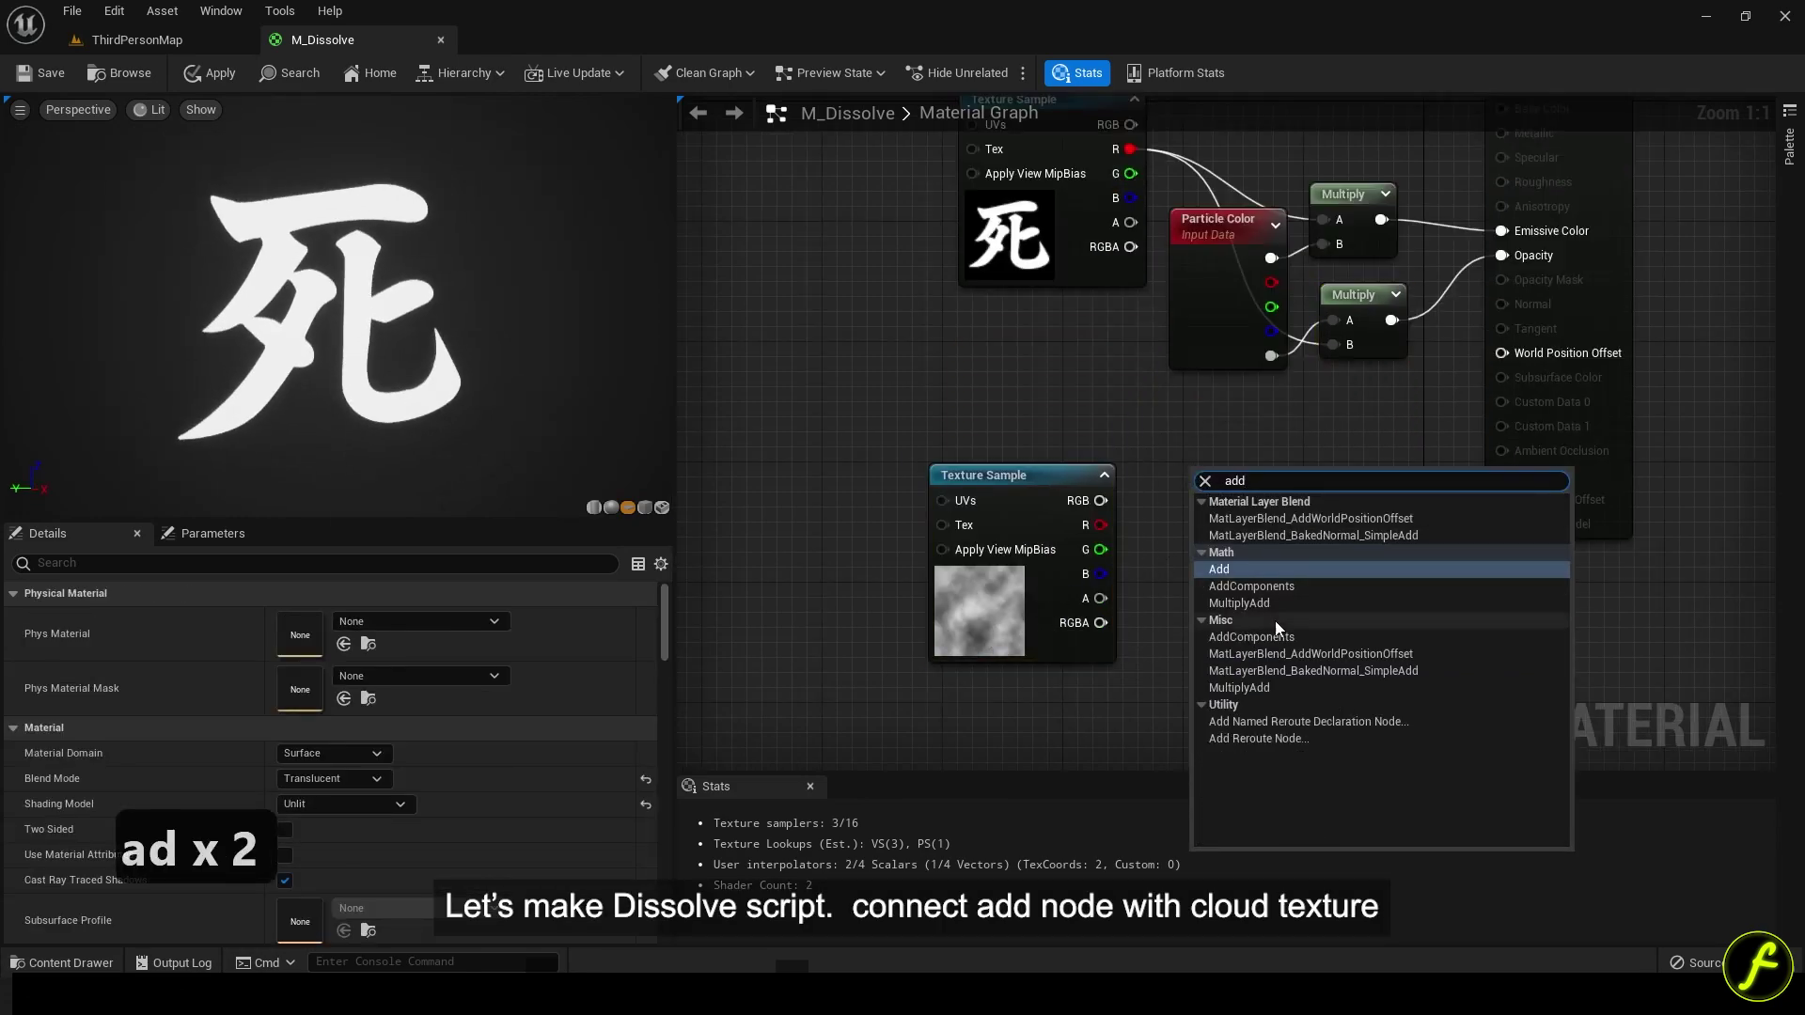
{"action": "left_click", "coordinate": [1250, 570]}
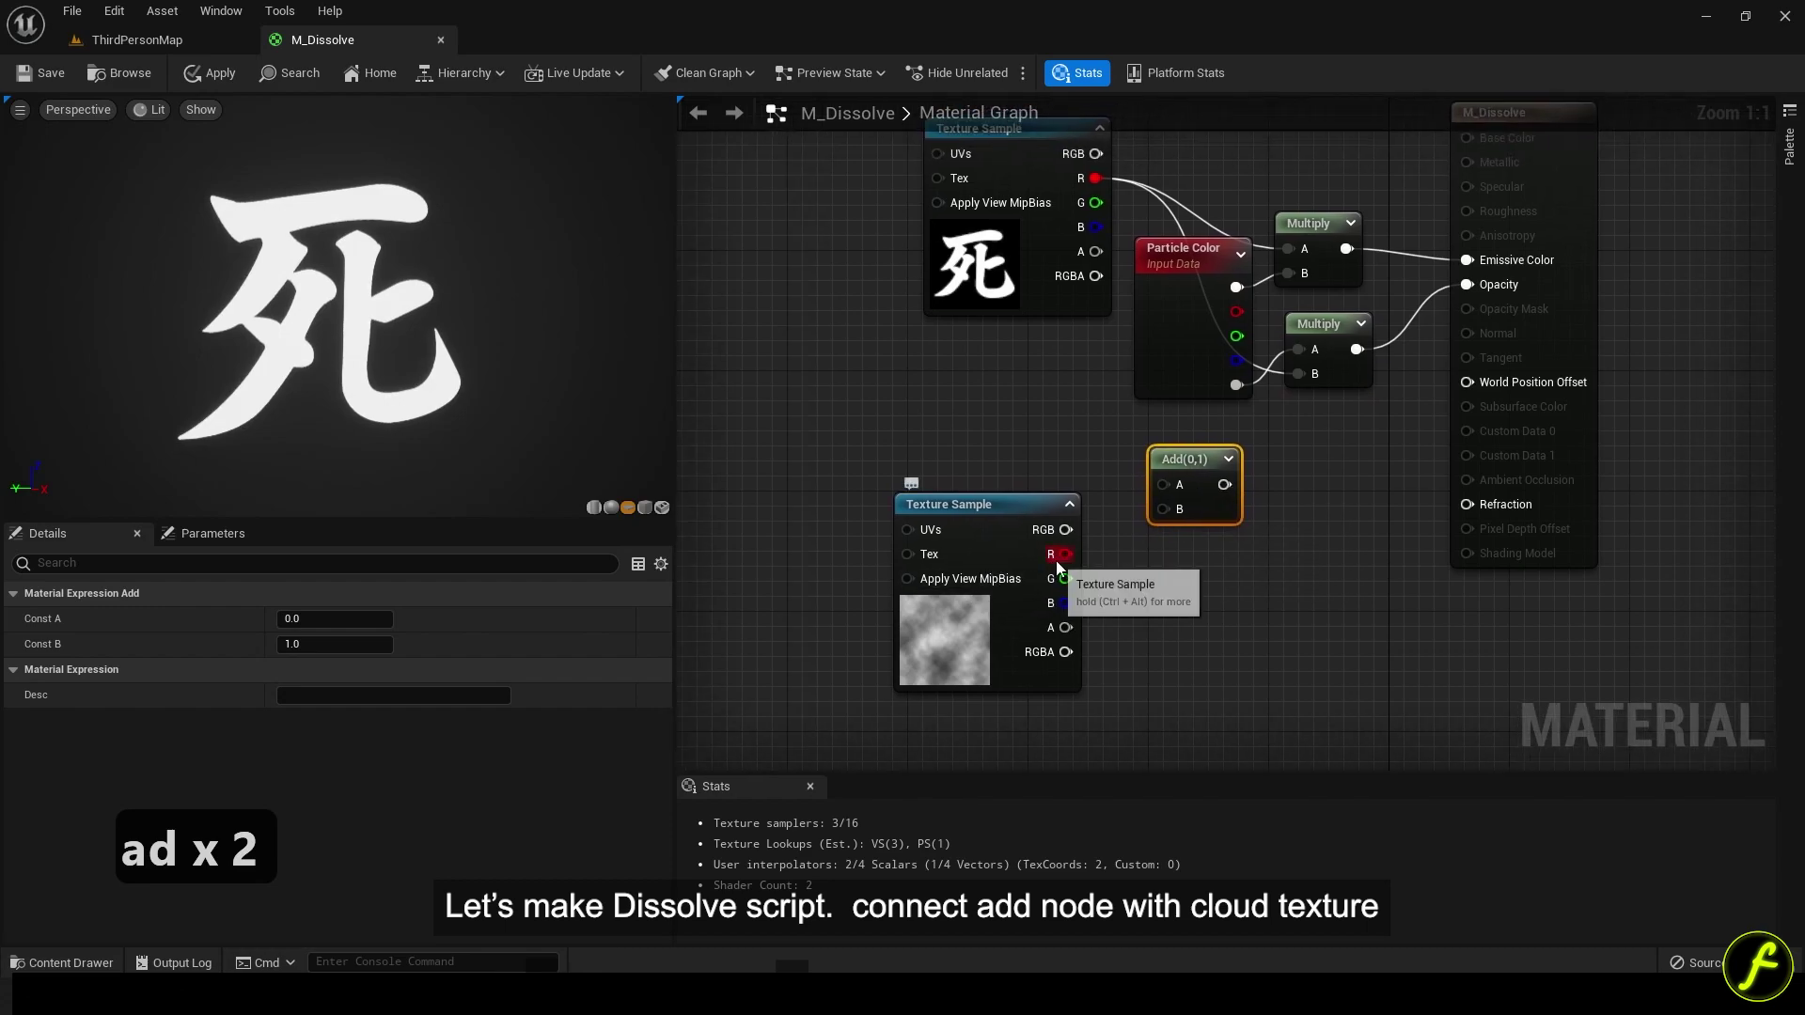
{"action": "left_click_drag", "start_coordinate": [1223, 463], "coordinate": [1228, 468]}
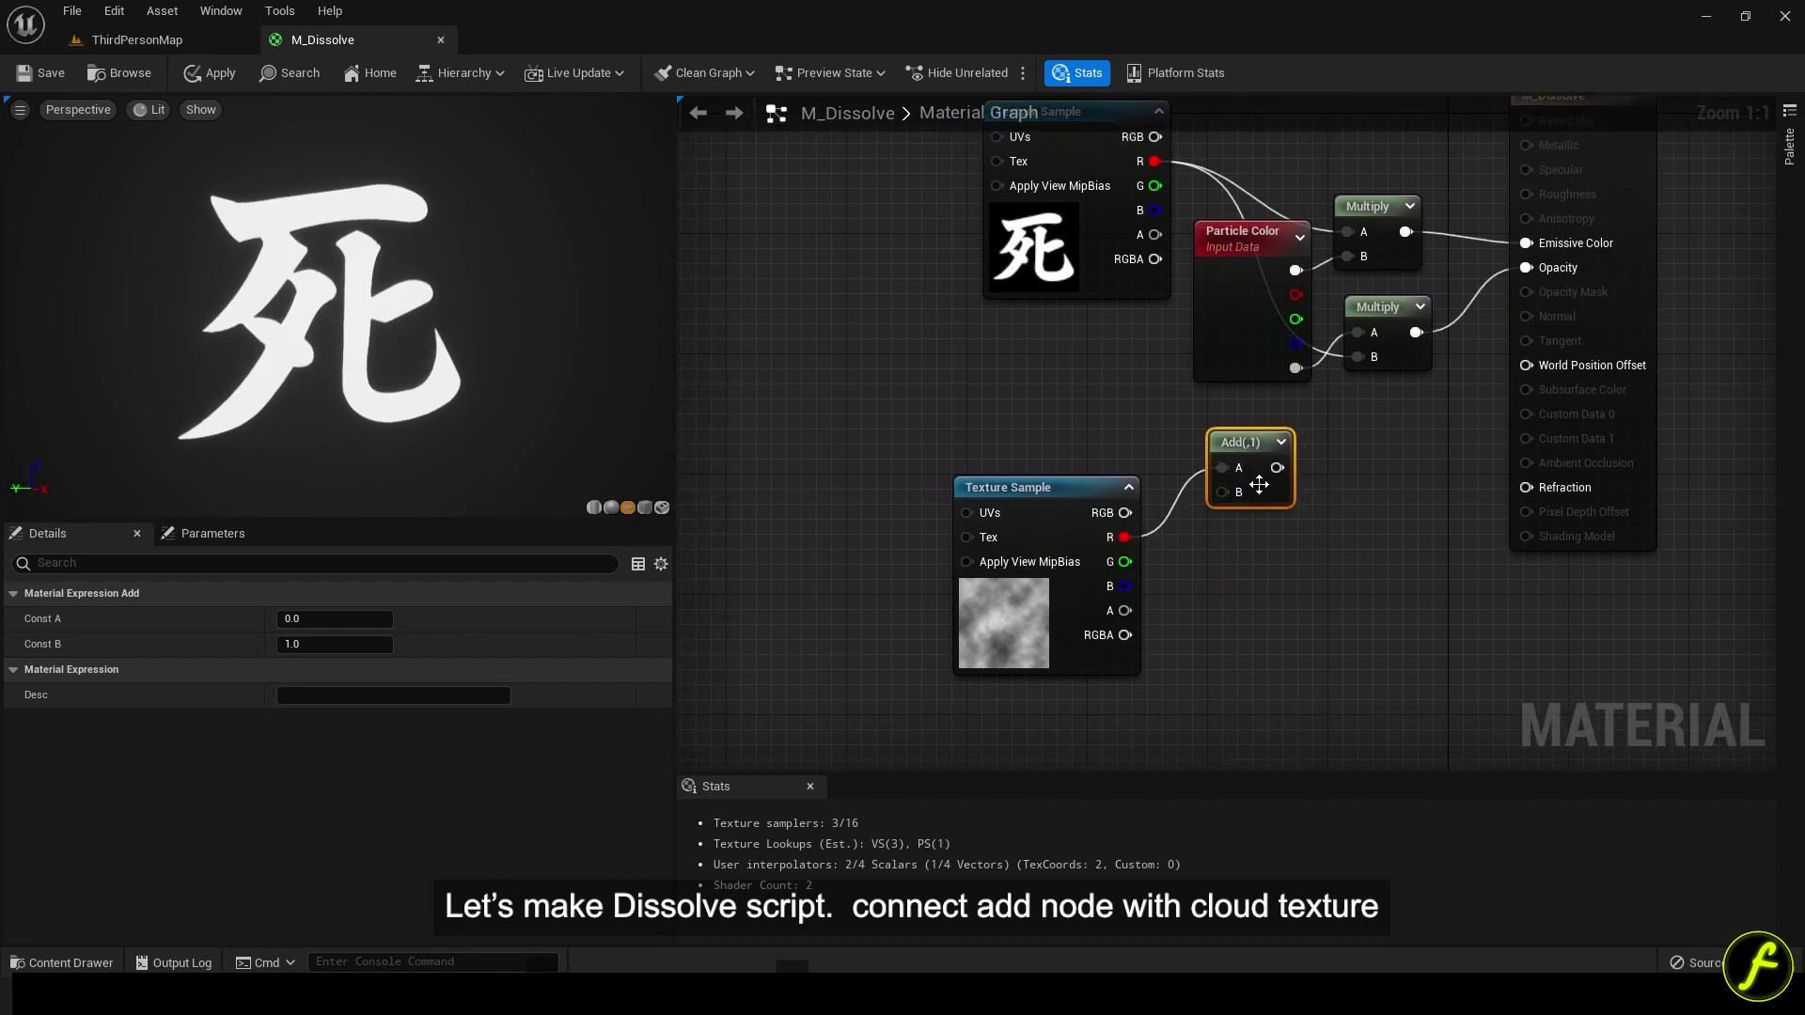
Add a Dynamic Parameter node and place it above and to the left of the cloud texture sample.
{"action": "left_click", "coordinate": [928, 393]}
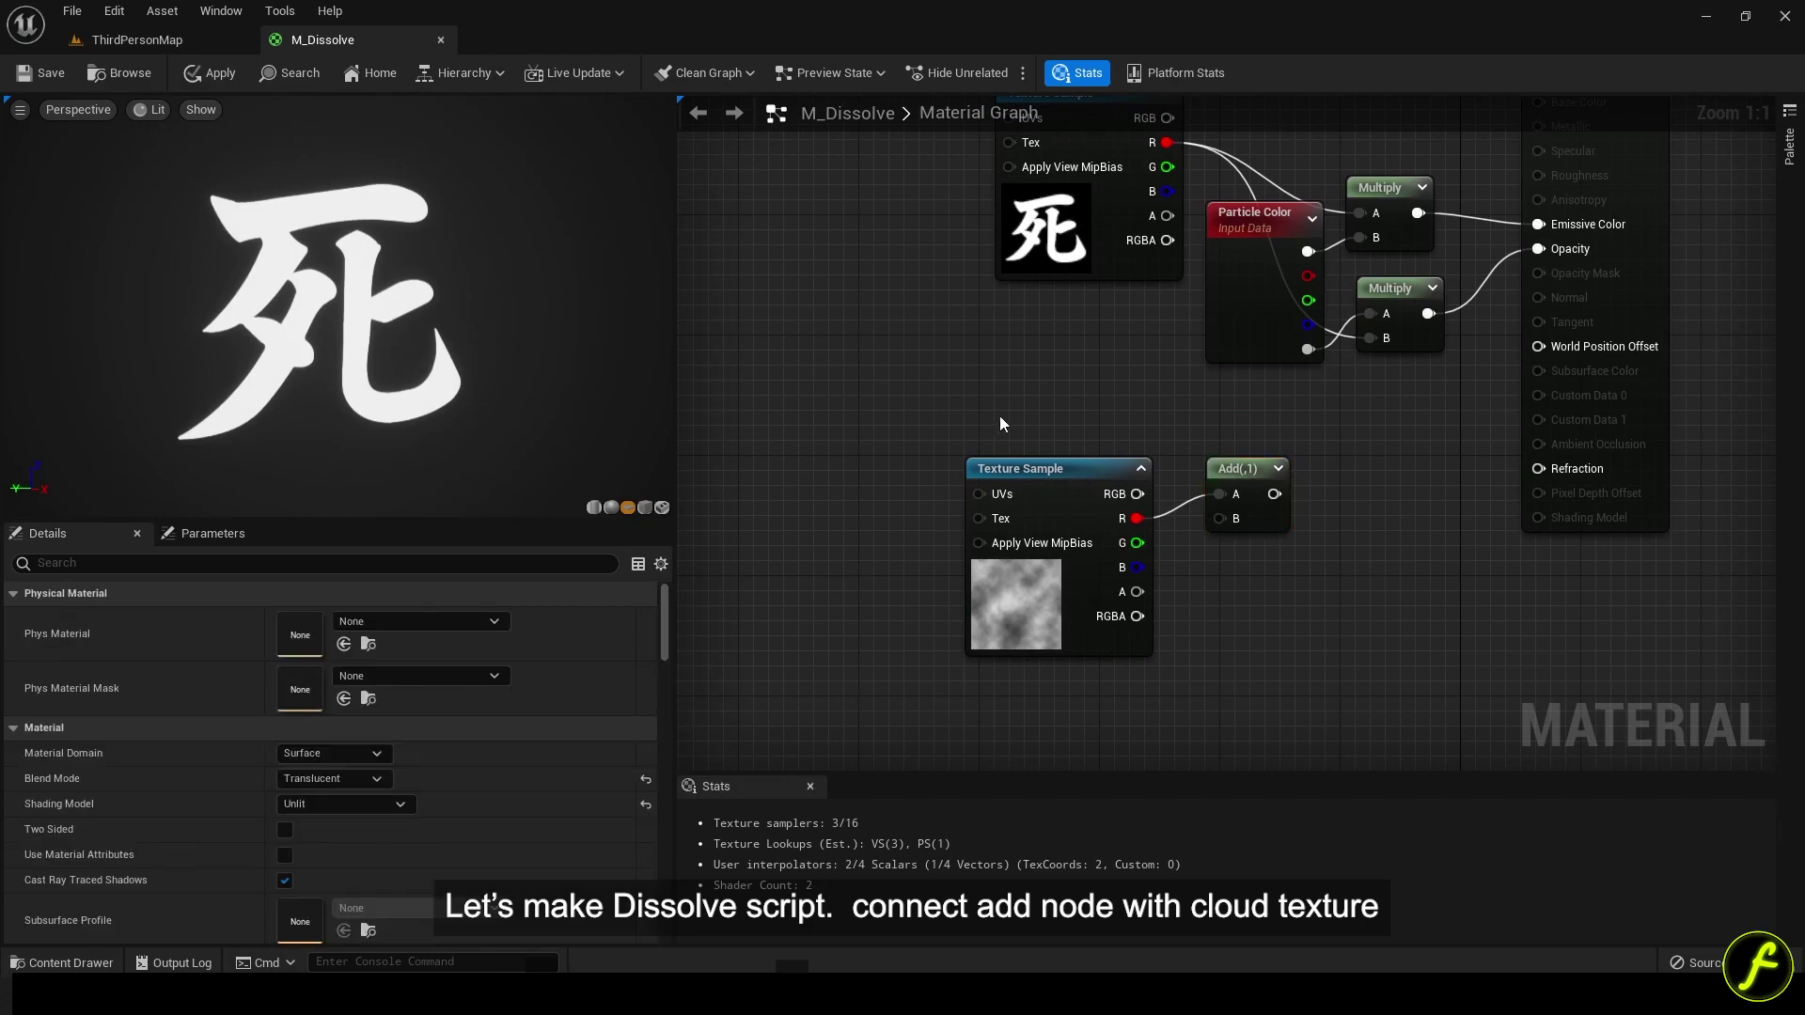
{"action": "right_click", "coordinate": [843, 400]}
{"action": "type", "text": "dissolve"}
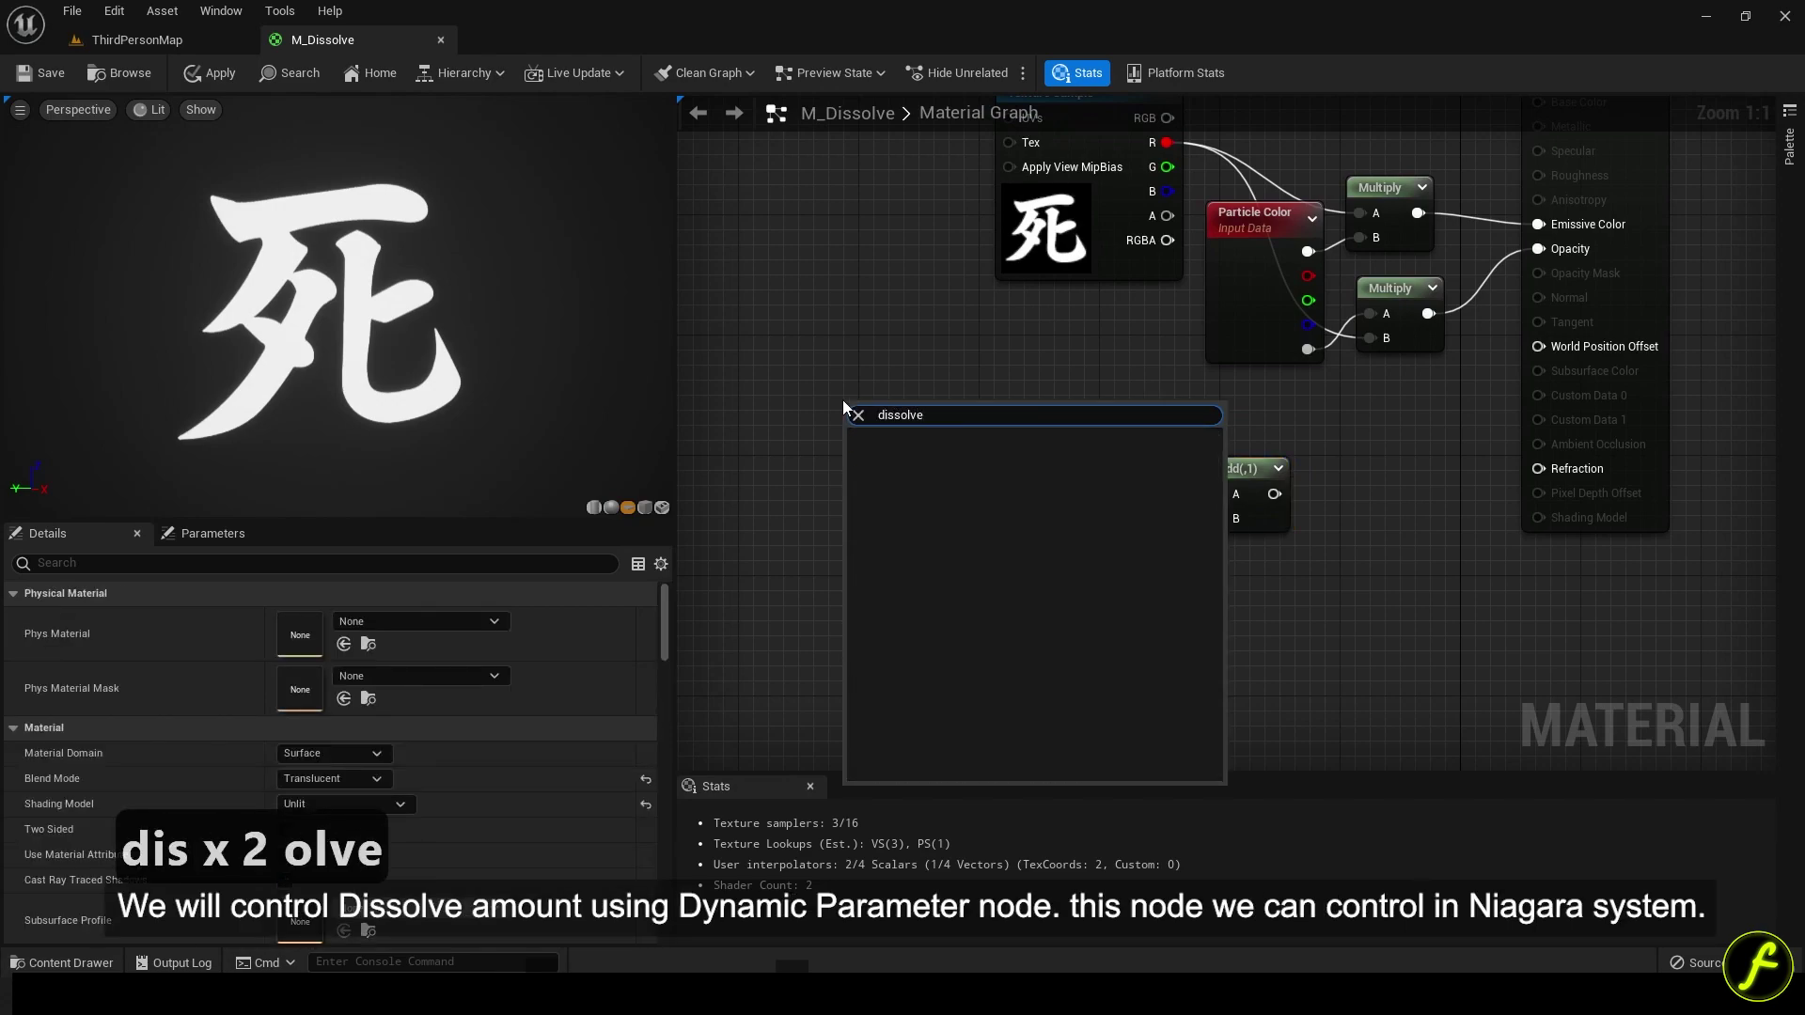
{"action": "key", "text": "BackSpace"}
{"action": "key", "text": "BackSpace"}
{"action": "key", "text": "BackSpace"}
{"action": "key", "text": "BackSpace"}
{"action": "key", "text": "BackSpace"}
{"action": "key", "text": "BackSpace"}
{"action": "key", "text": "BackSpace"}
{"action": "type", "text": "yna"}
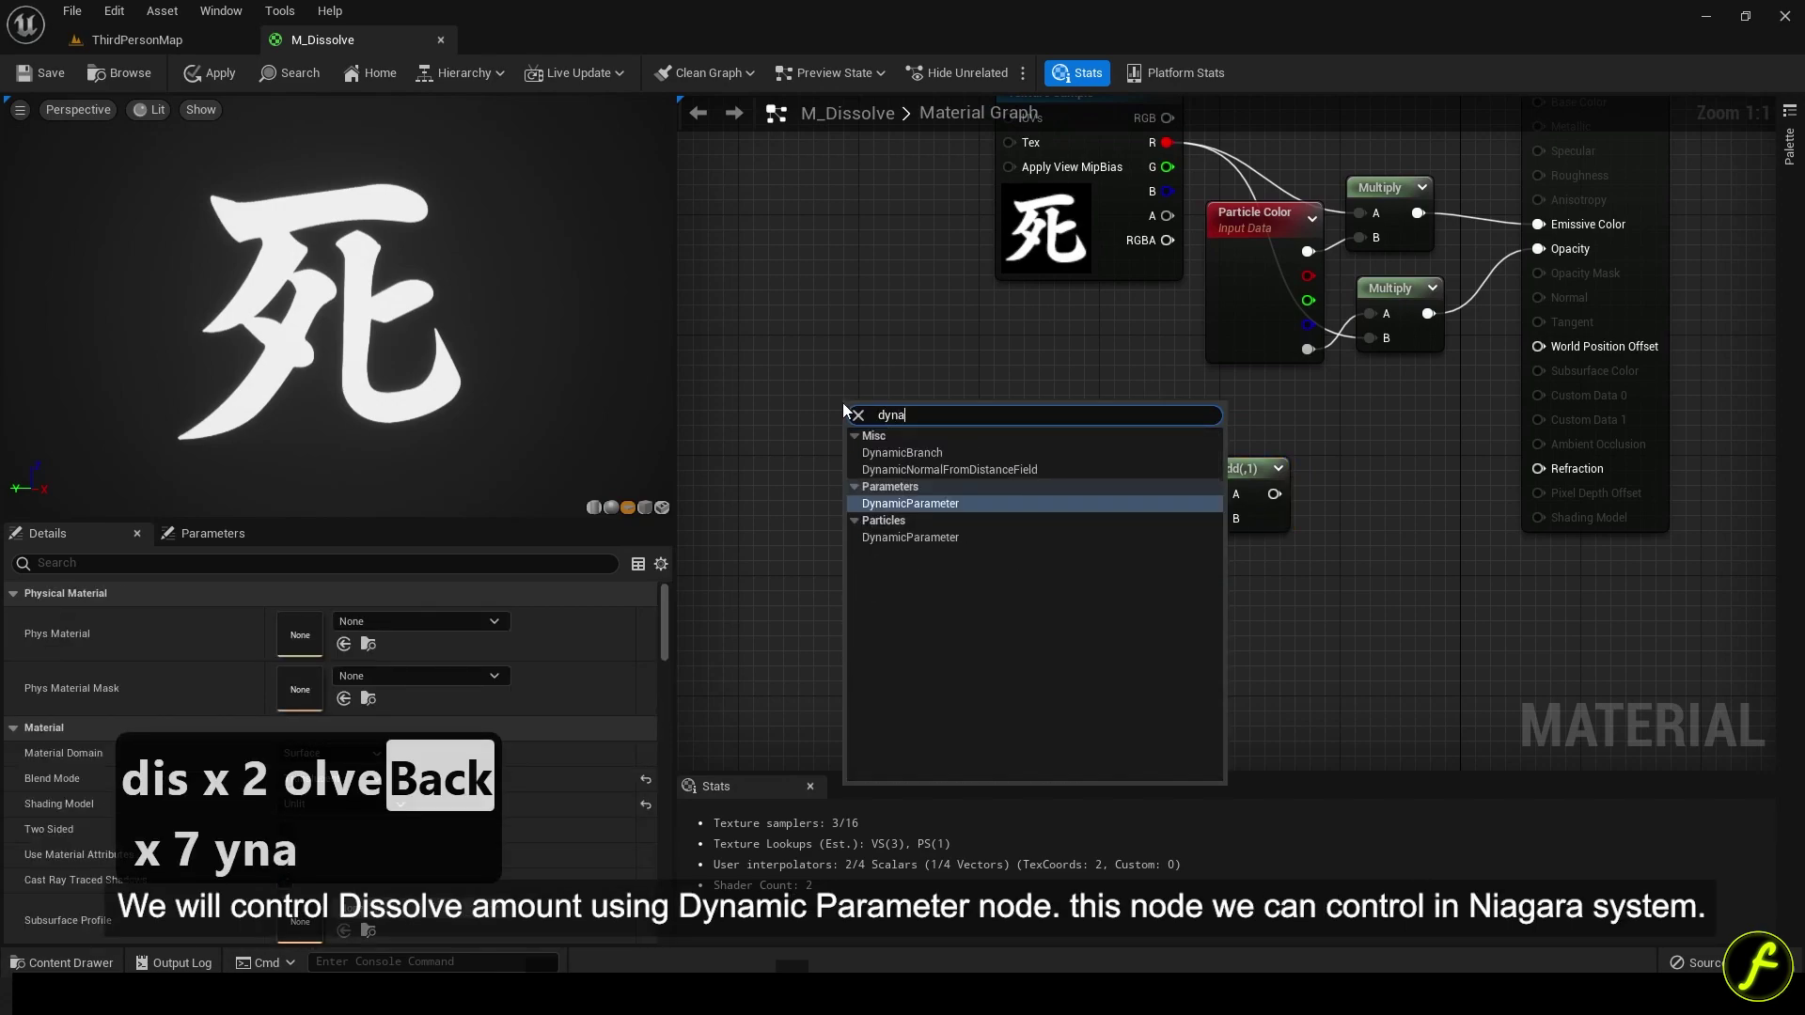
{"action": "left_click", "coordinate": [967, 504]}
{"action": "left_click", "coordinate": [876, 352]}
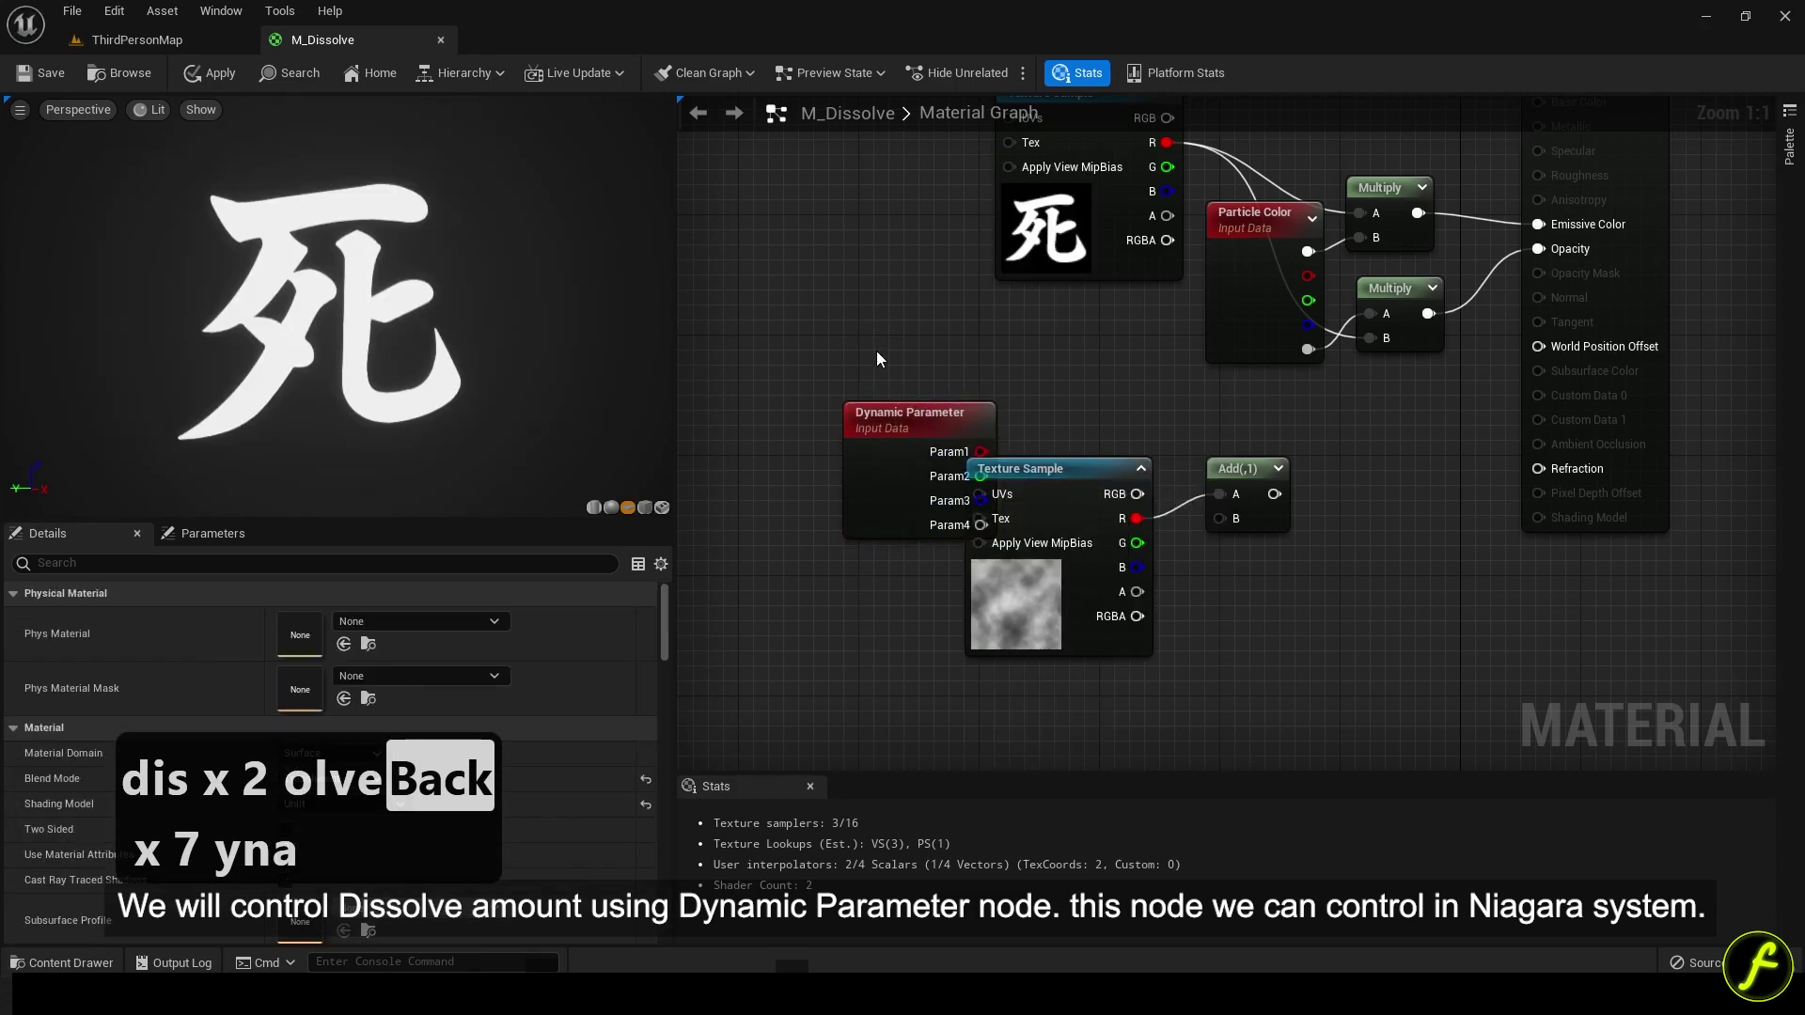
{"action": "left_click_drag", "start_coordinate": [879, 413], "coordinate": [839, 350]}
Name the Dynamic Parameter's first parameter dissolve and connect it to input B of the Add node.
{"action": "type", "text": "dissolve"}
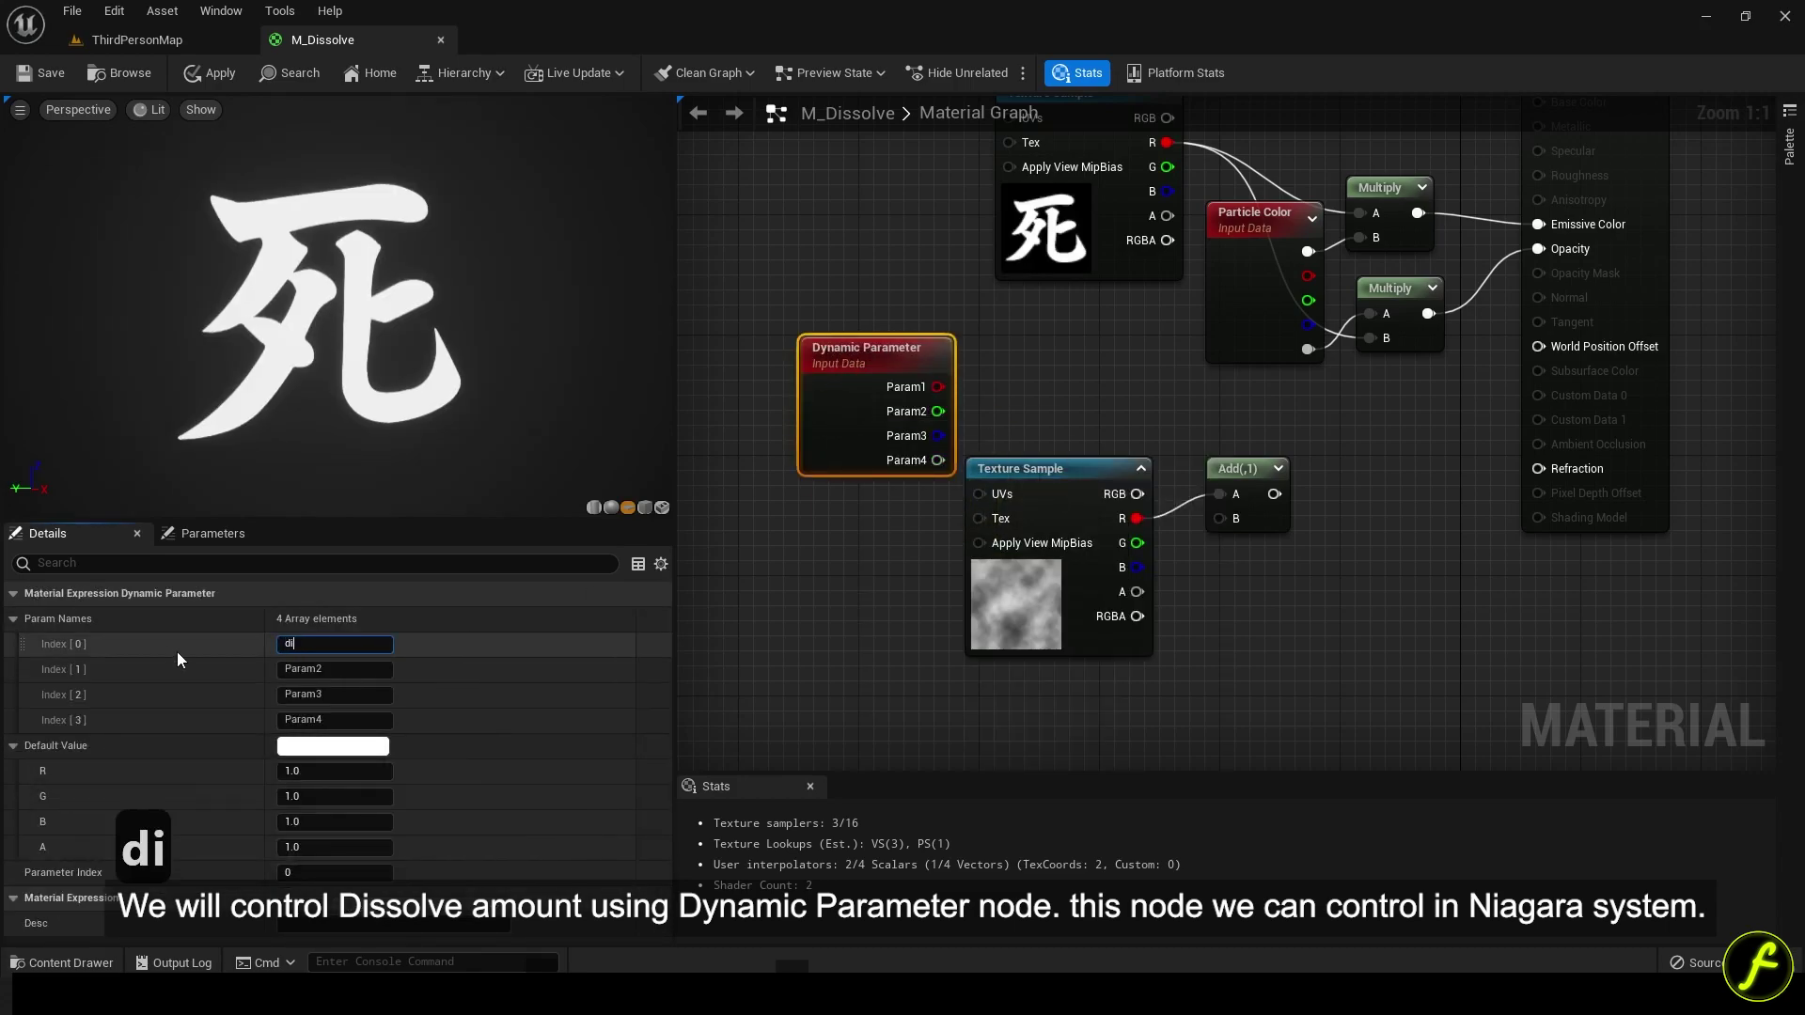
{"action": "key", "text": "Return"}
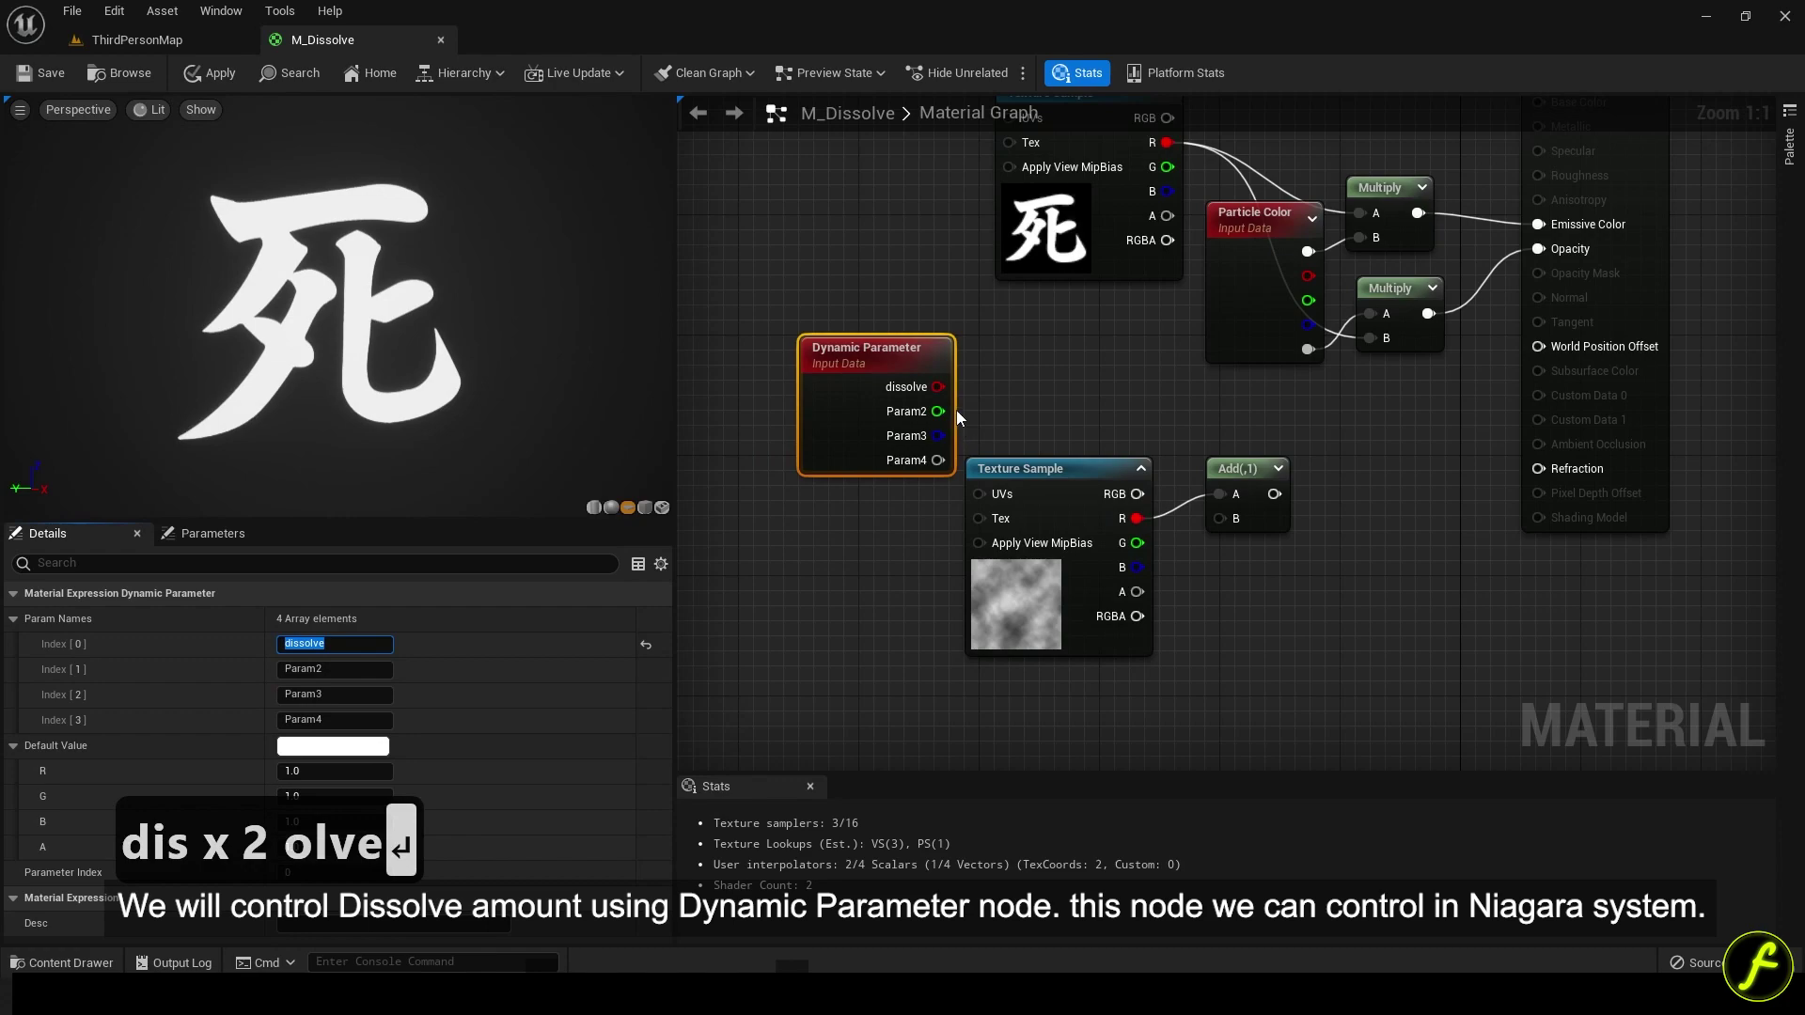
{"action": "left_click_drag", "start_coordinate": [936, 386], "coordinate": [1220, 518]}
Multiply the opacity Multiply output by the Add result in a new Multiply node and connect it to Opacity.
{"action": "left_click", "coordinate": [1361, 405]}
{"action": "right_click_drag", "start_coordinate": [1362, 404], "coordinate": [1328, 444]}
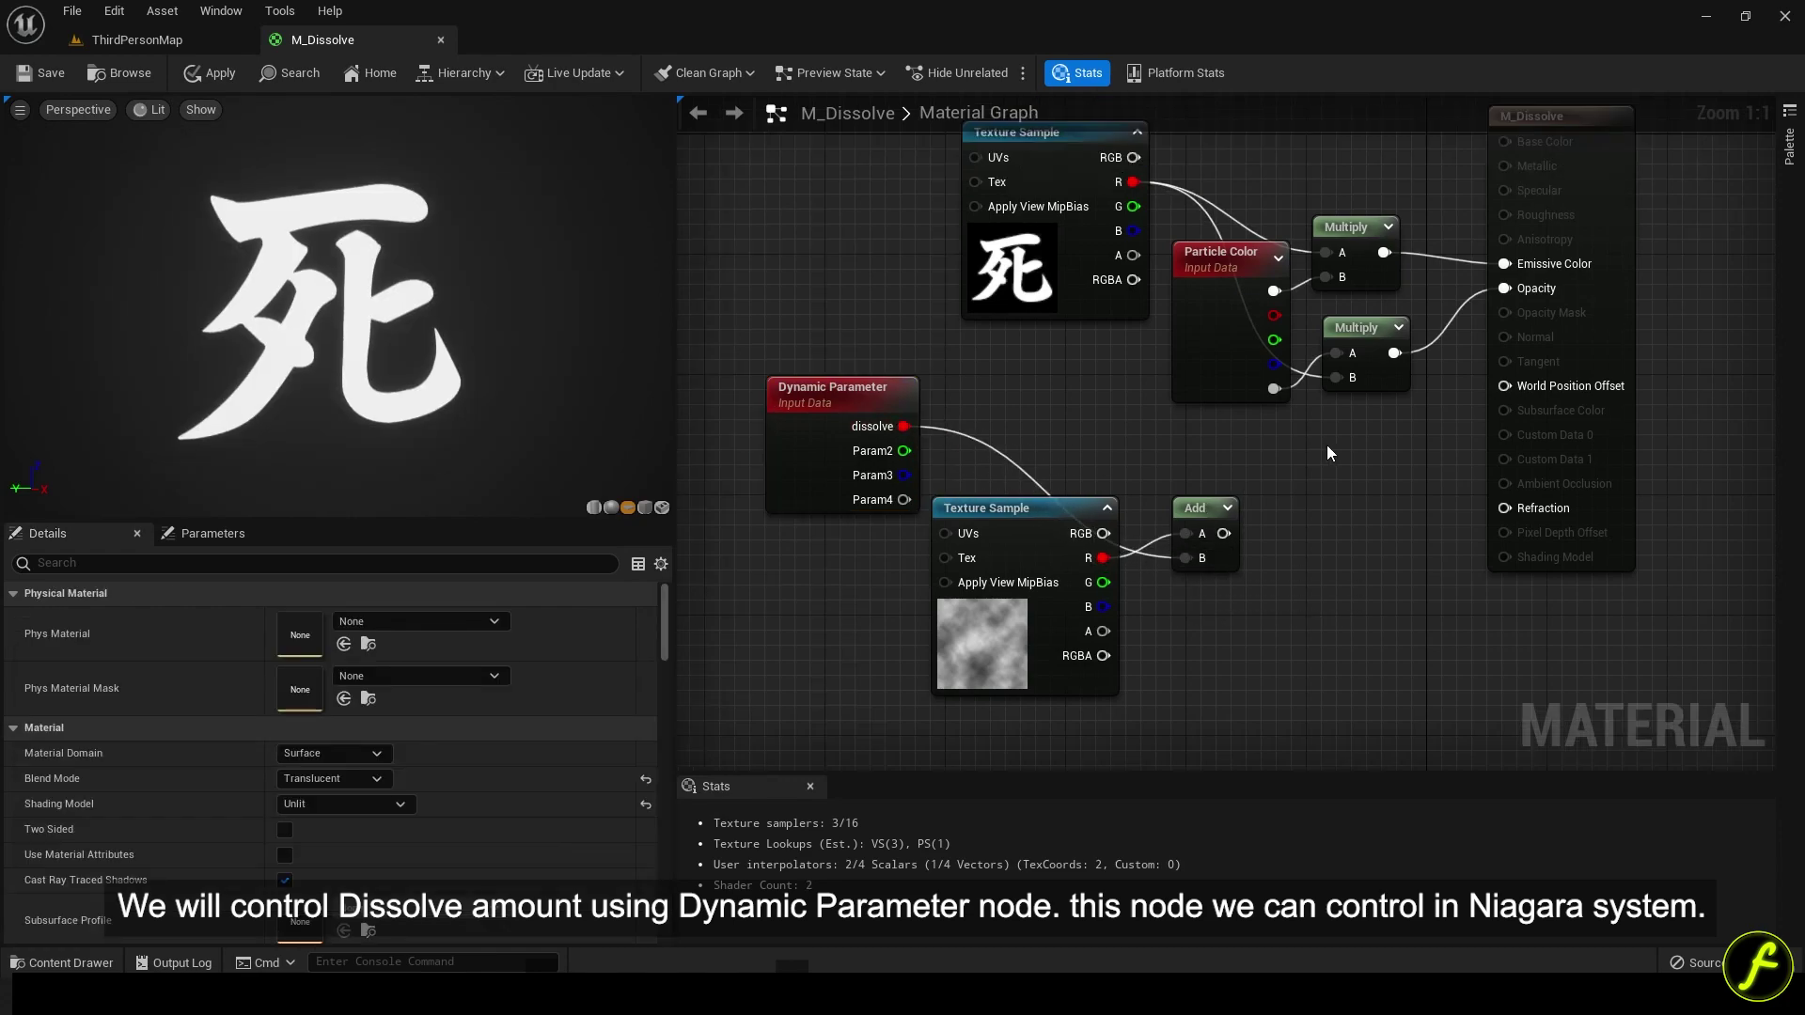
{"action": "key", "text": "m"}
{"action": "left_click", "coordinate": [1340, 433]}
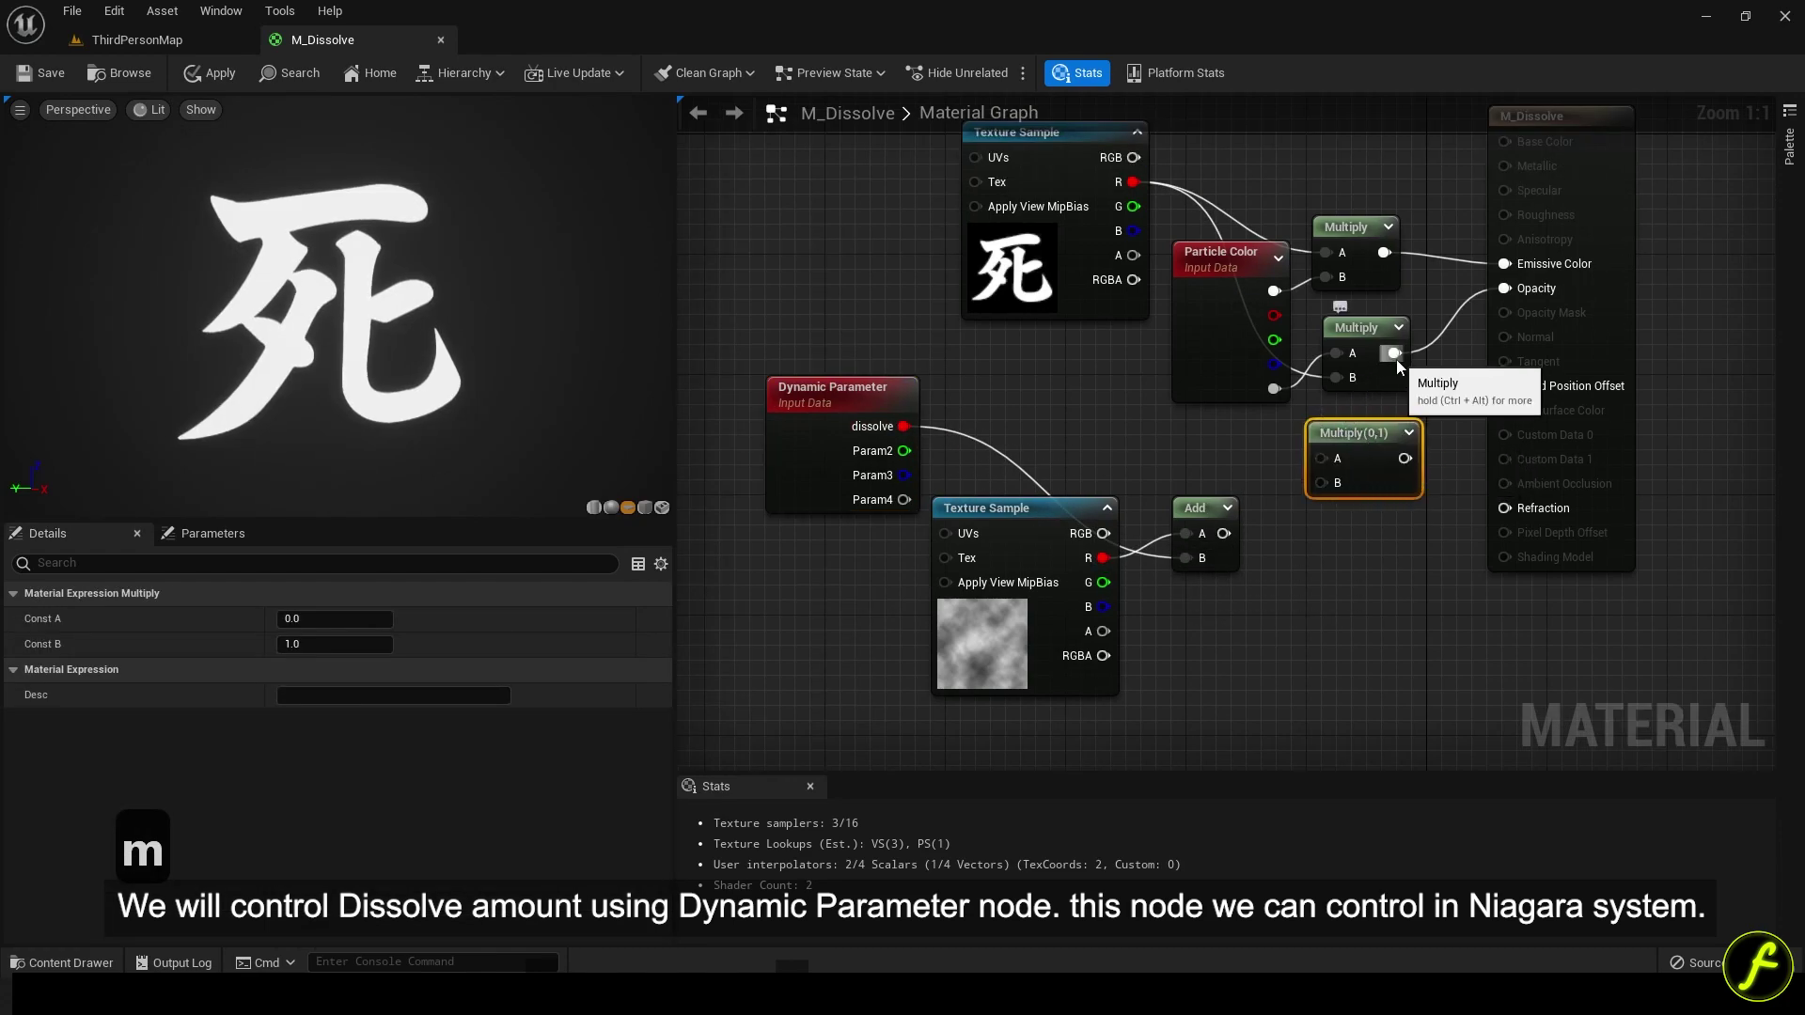
{"action": "left_click_drag", "start_coordinate": [1322, 453], "coordinate": [1322, 458]}
{"action": "left_click_drag", "start_coordinate": [1223, 533], "coordinate": [1320, 482]}
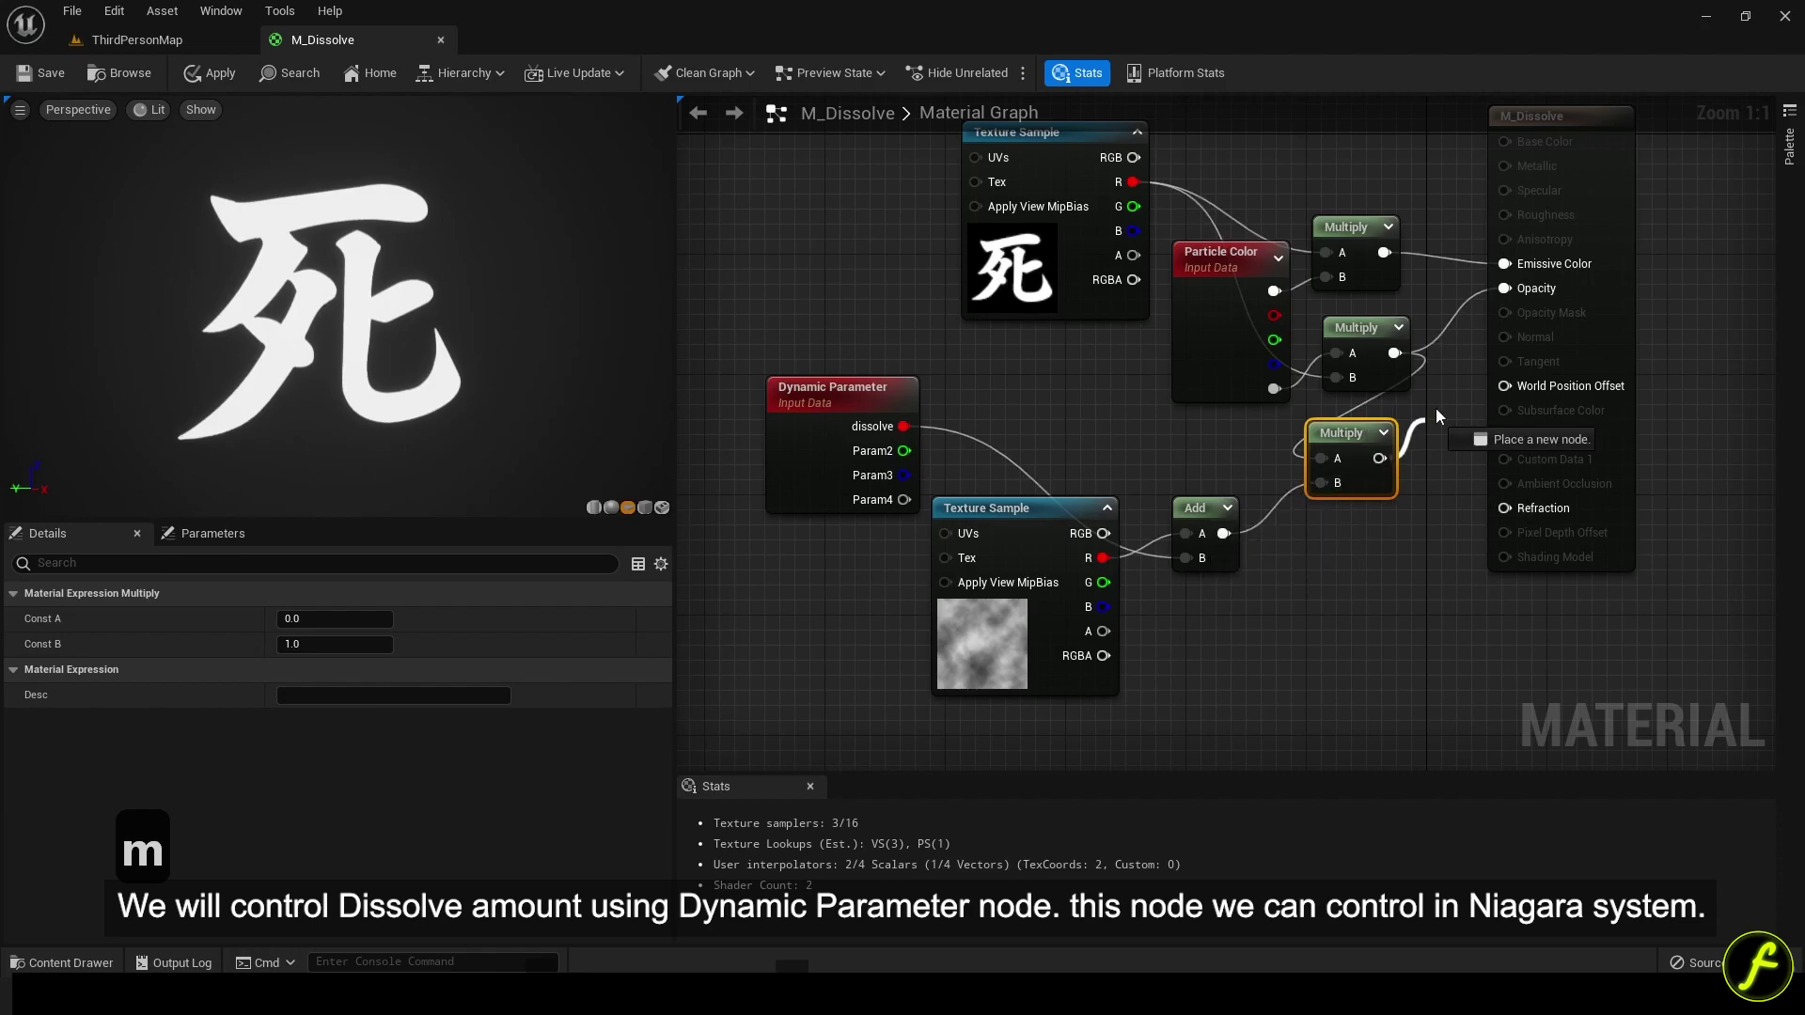
{"action": "left_click_drag", "start_coordinate": [1436, 408], "coordinate": [1505, 288]}
Spread out the material nodes, placing the Dynamic Parameter below the cloud texture sample and both left of the Add node.
{"action": "left_click_drag", "start_coordinate": [1362, 431], "coordinate": [1587, 438]}
{"action": "right_click_drag", "start_coordinate": [1513, 536], "coordinate": [1526, 563]}
{"action": "left_click", "coordinate": [1027, 714]}
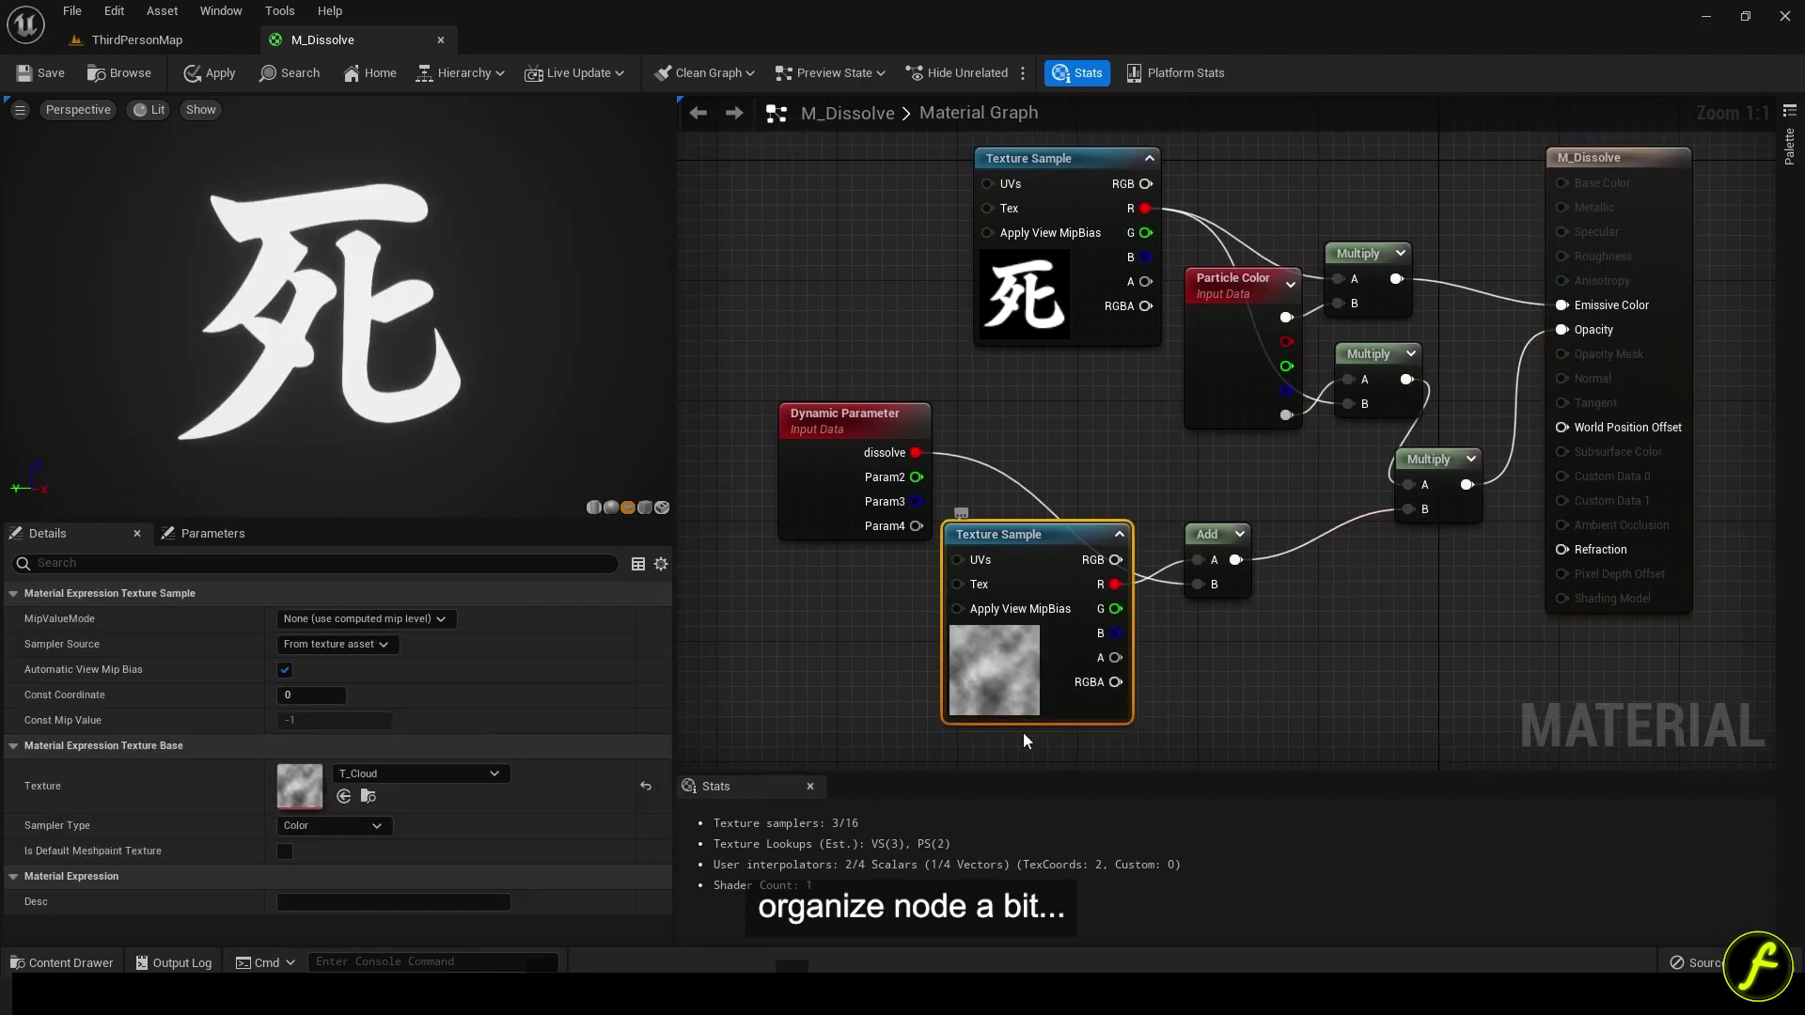
{"action": "right_click_drag", "start_coordinate": [1024, 734], "coordinate": [1105, 682]}
{"action": "left_click_drag", "start_coordinate": [1099, 623], "coordinate": [920, 623]}
{"action": "left_click_drag", "start_coordinate": [894, 420], "coordinate": [893, 701]}
{"action": "left_click_drag", "start_coordinate": [938, 609], "coordinate": [981, 504]}
{"action": "left_click_drag", "start_coordinate": [928, 670], "coordinate": [983, 628]}
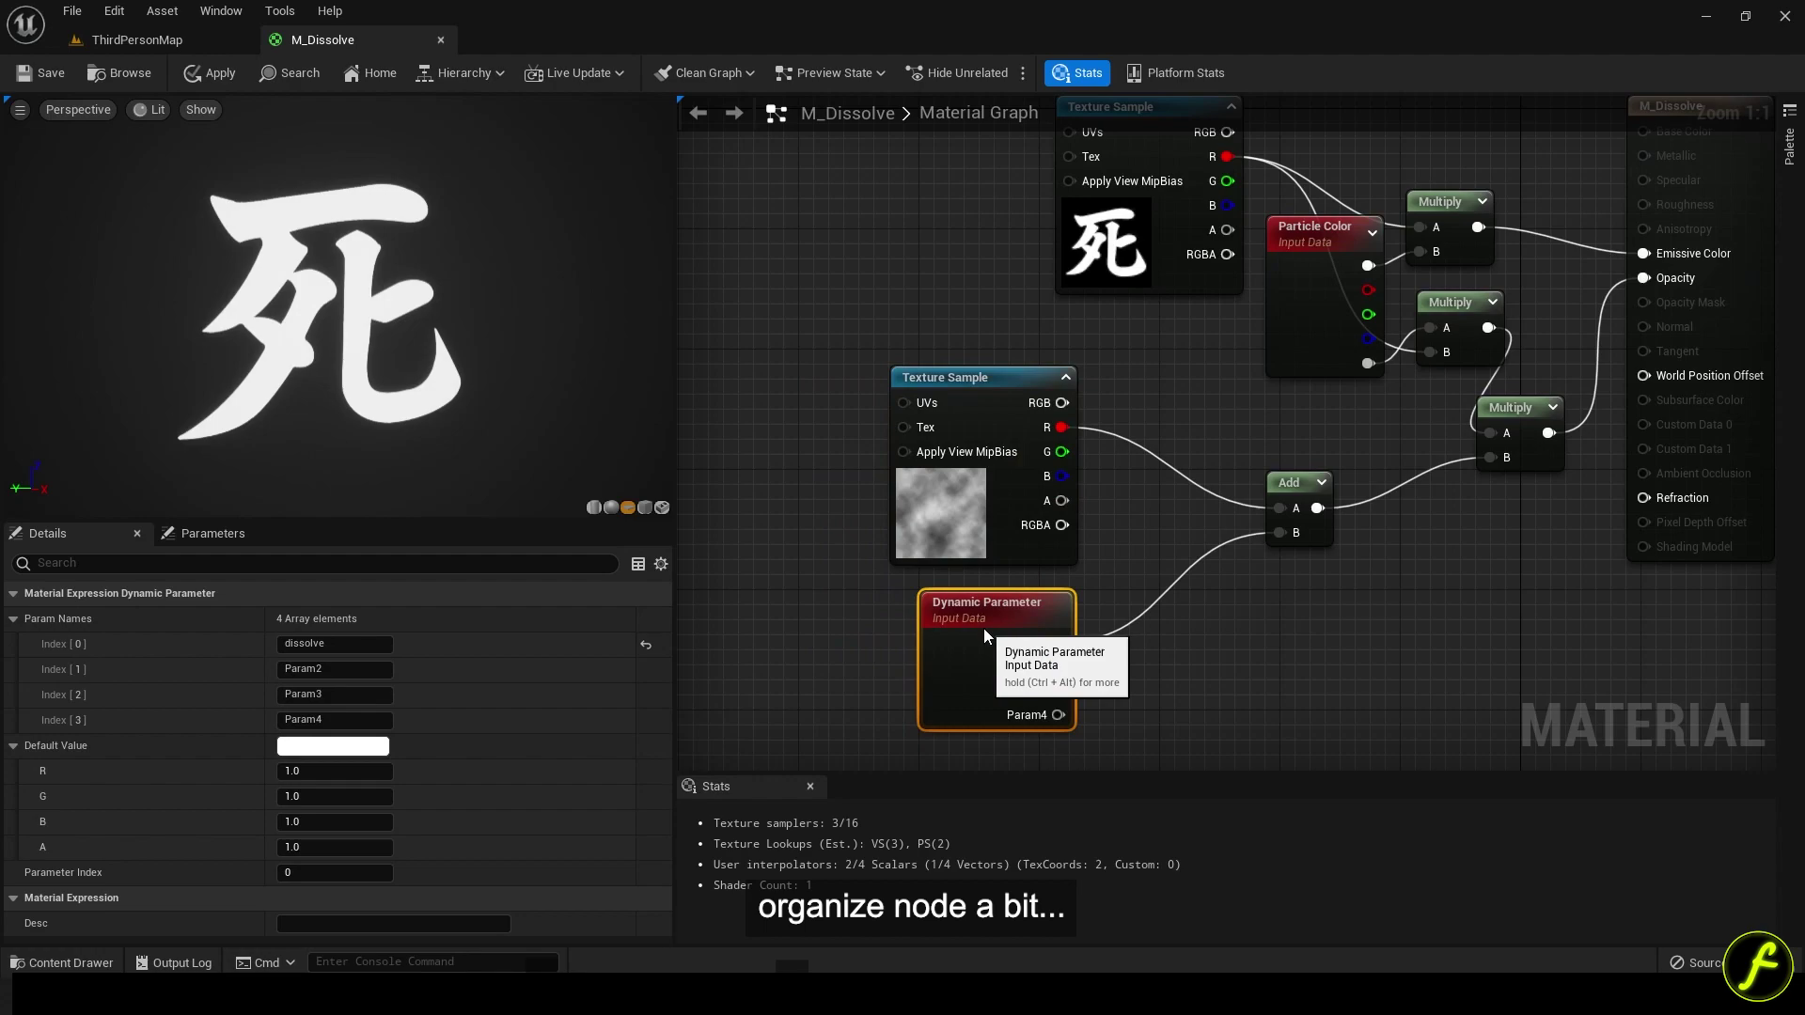
{"action": "left_click", "coordinate": [1224, 622]}
{"action": "right_click_drag", "start_coordinate": [1224, 622], "coordinate": [1188, 660]}
Test lower default R values for the Dynamic Parameter's dissolve input and finish with 0.
{"action": "left_click", "coordinate": [944, 726]}
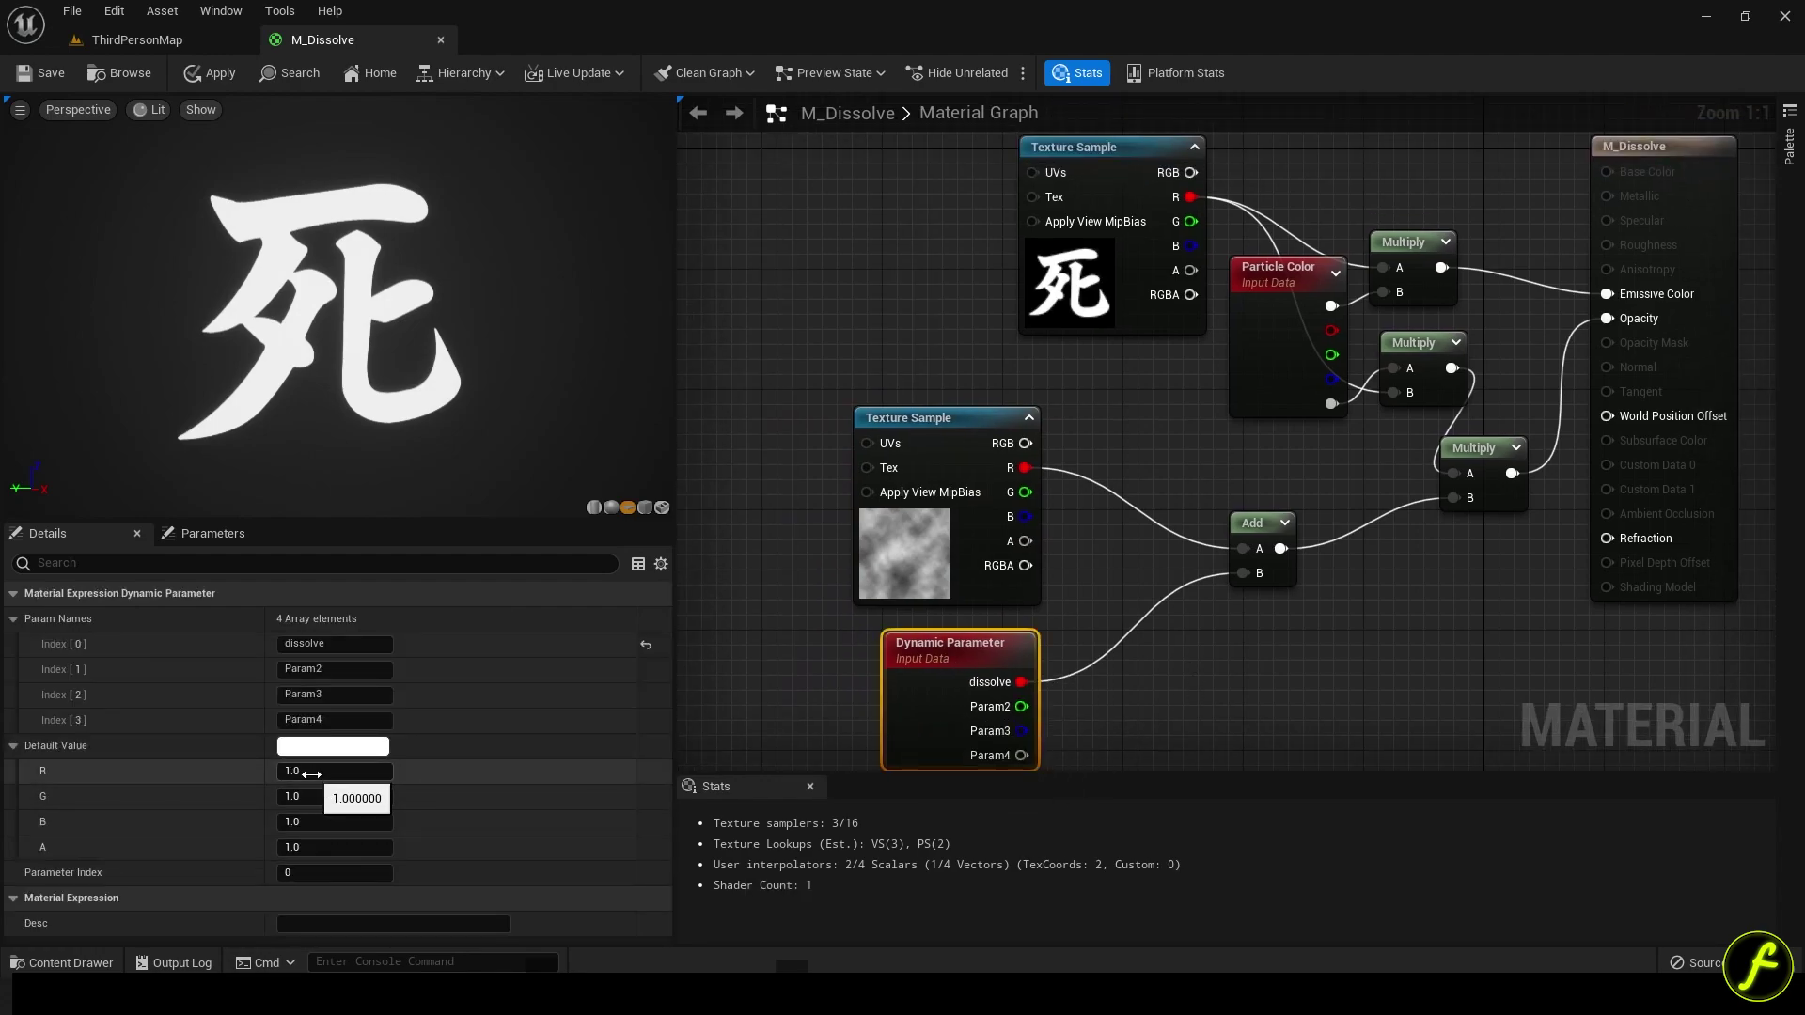
{"action": "left_click", "coordinate": [313, 776]}
{"action": "type", "text": "0.56"}
{"action": "key", "text": "Return"}
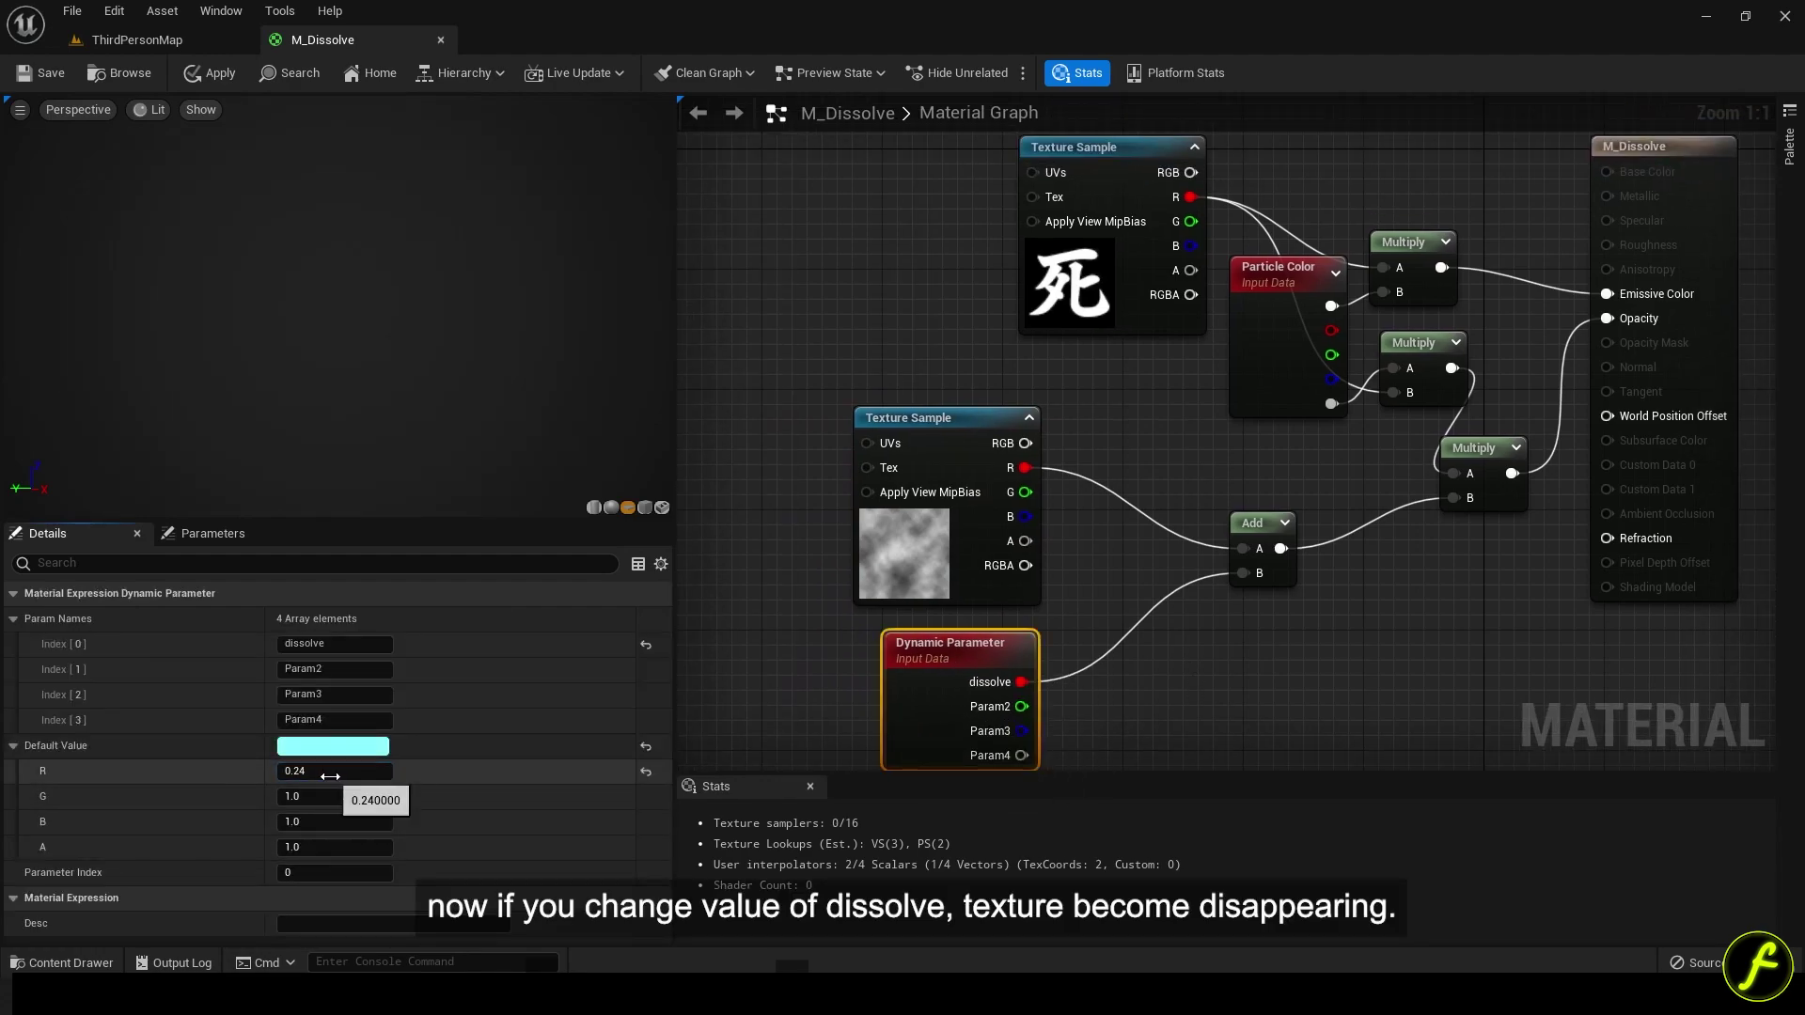
{"action": "type", "text": "0"}
{"action": "key", "text": "Return"}
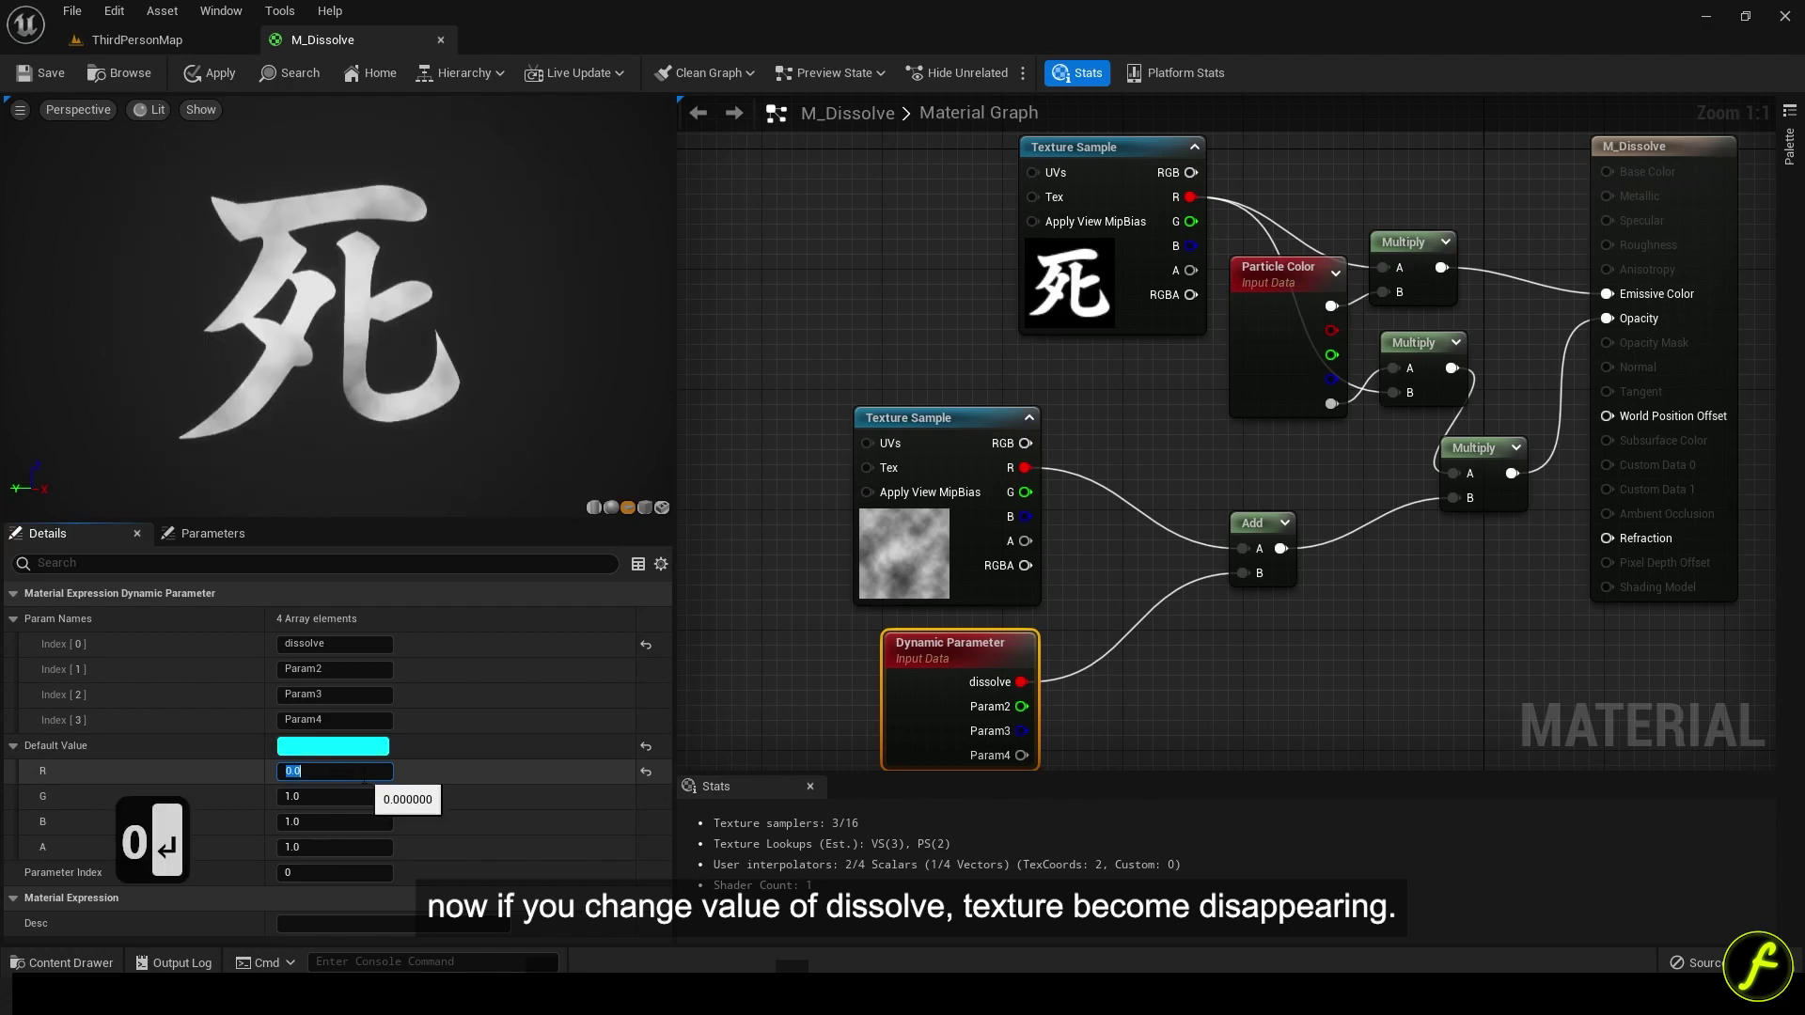
Test -0.5 as the Dynamic Parameter's default R value for dissolve and finish with -0.3.
{"action": "type", "text": "-.5"}
{"action": "key", "text": "Return"}
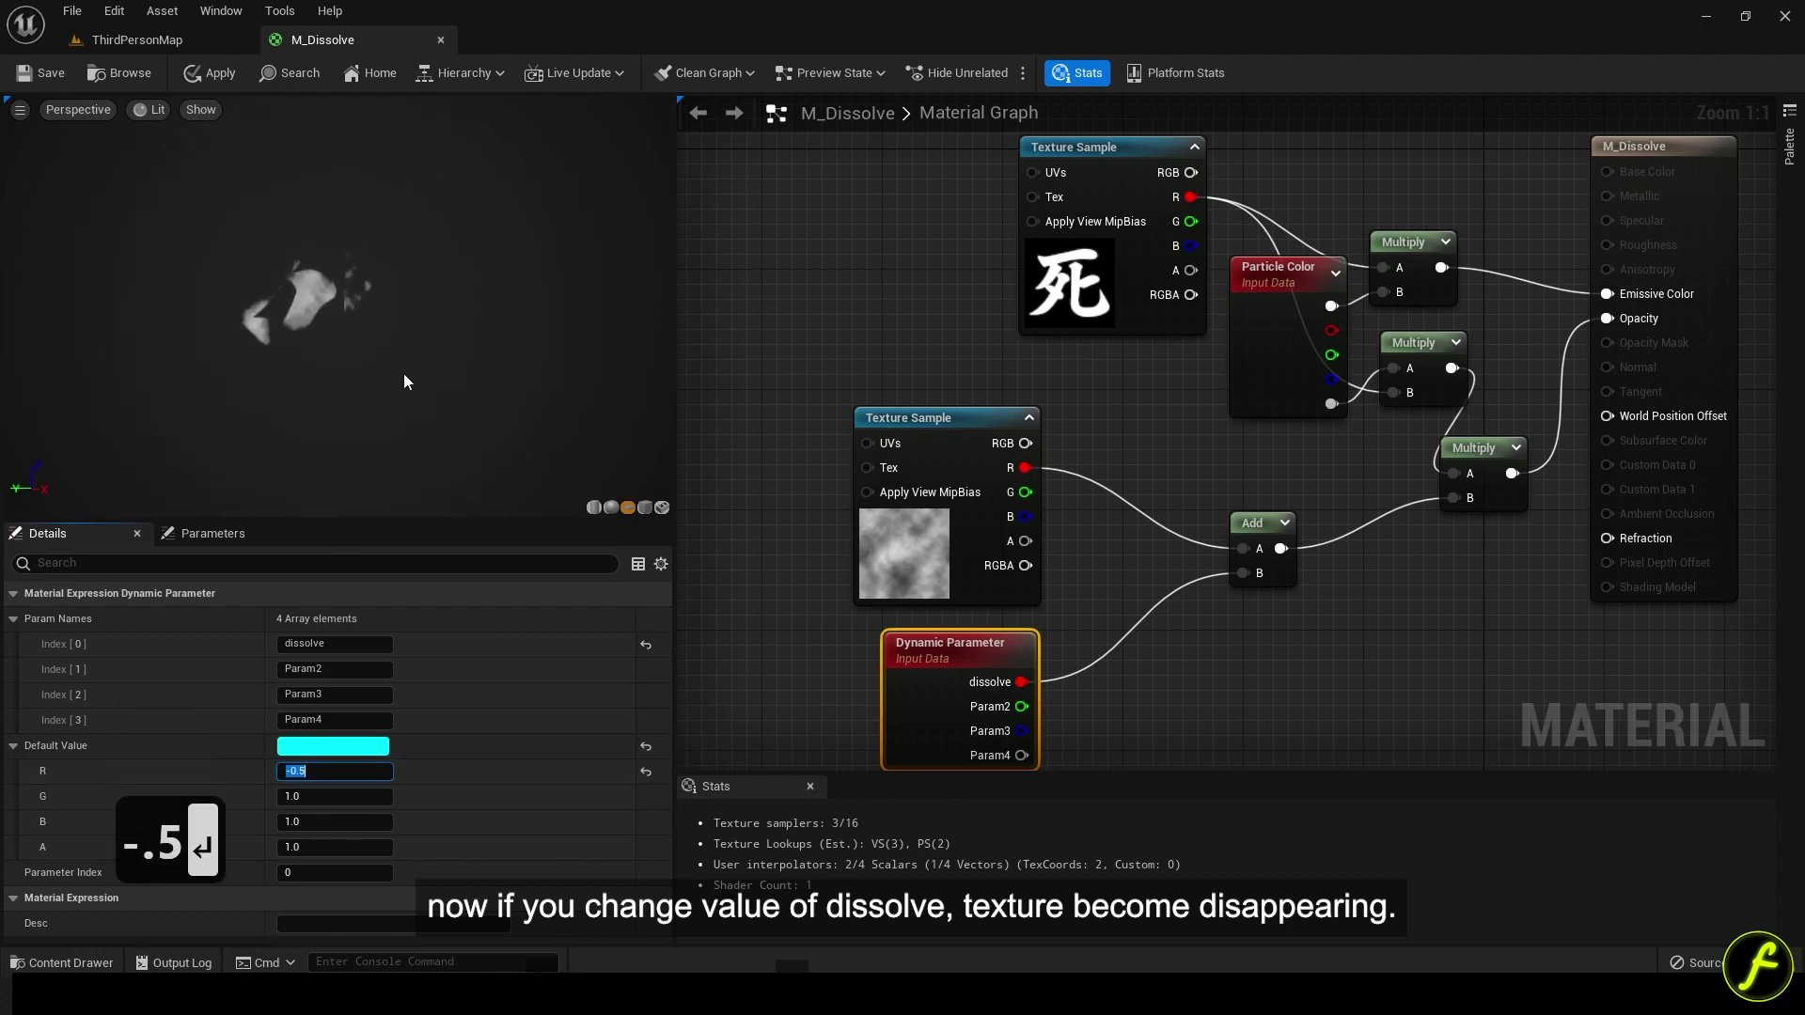
{"action": "type", "text": "-0."}
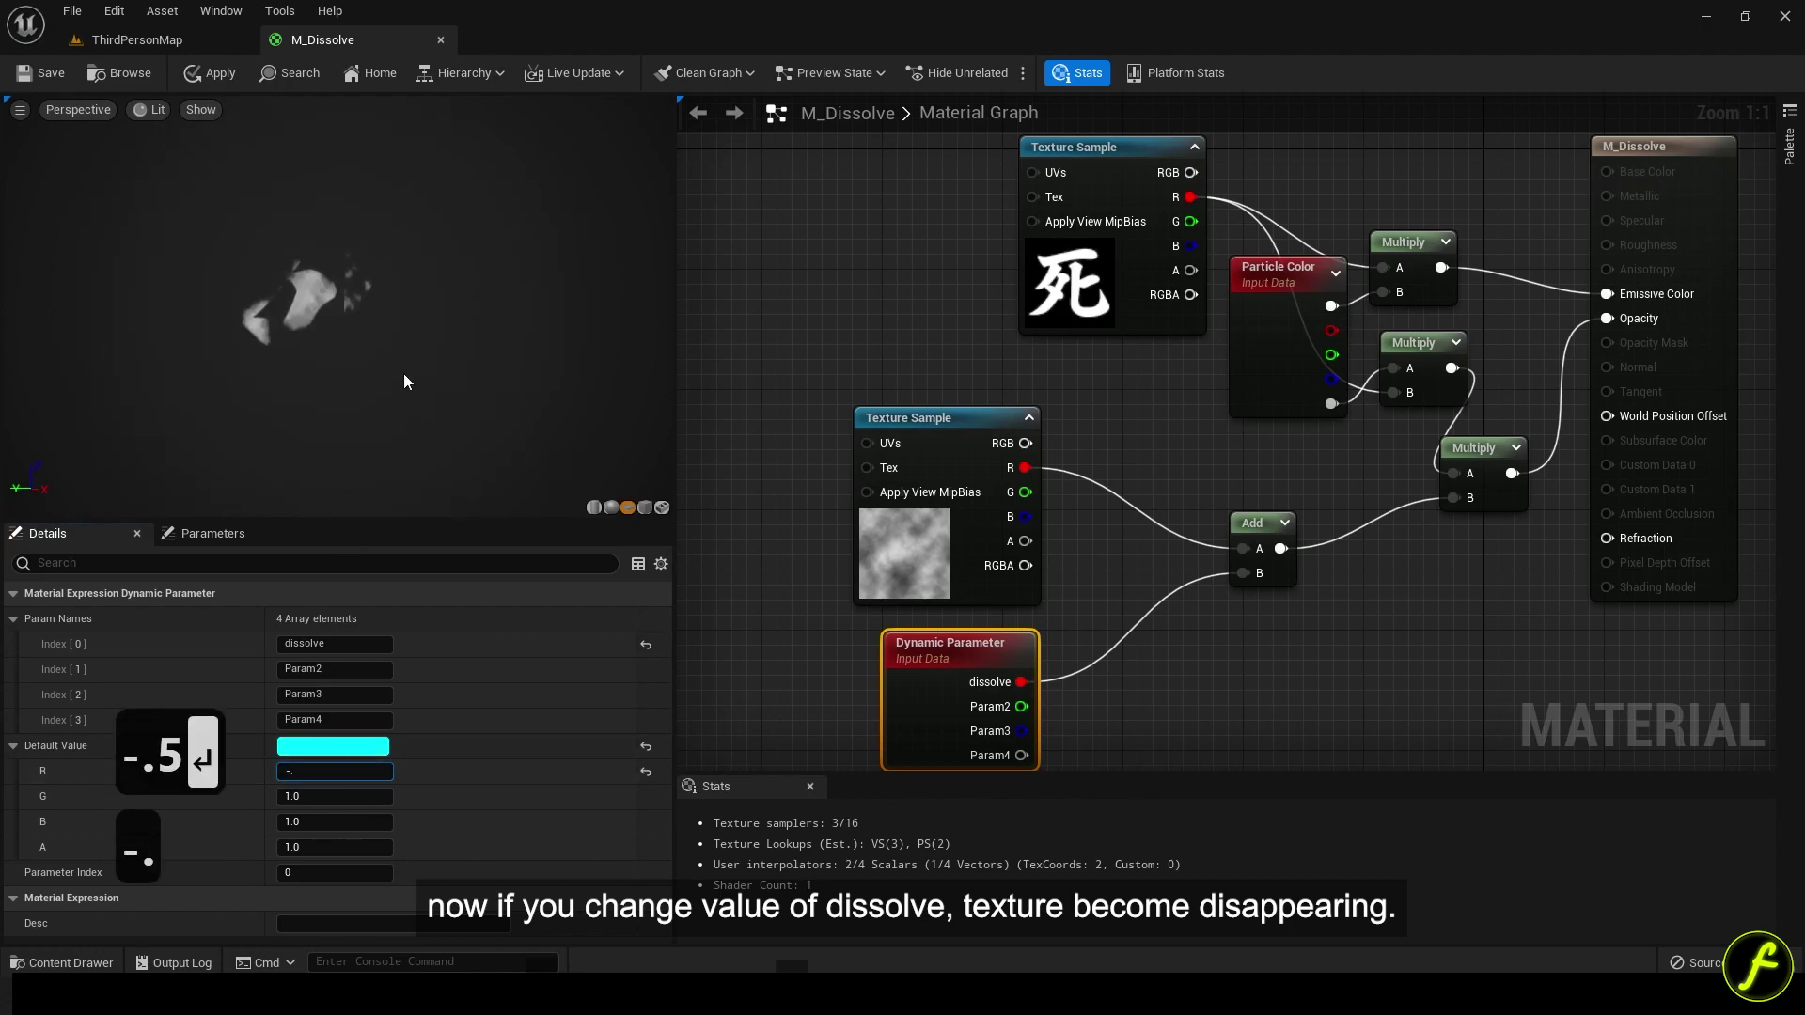
{"action": "type", "text": "3"}
{"action": "key", "text": "Return"}
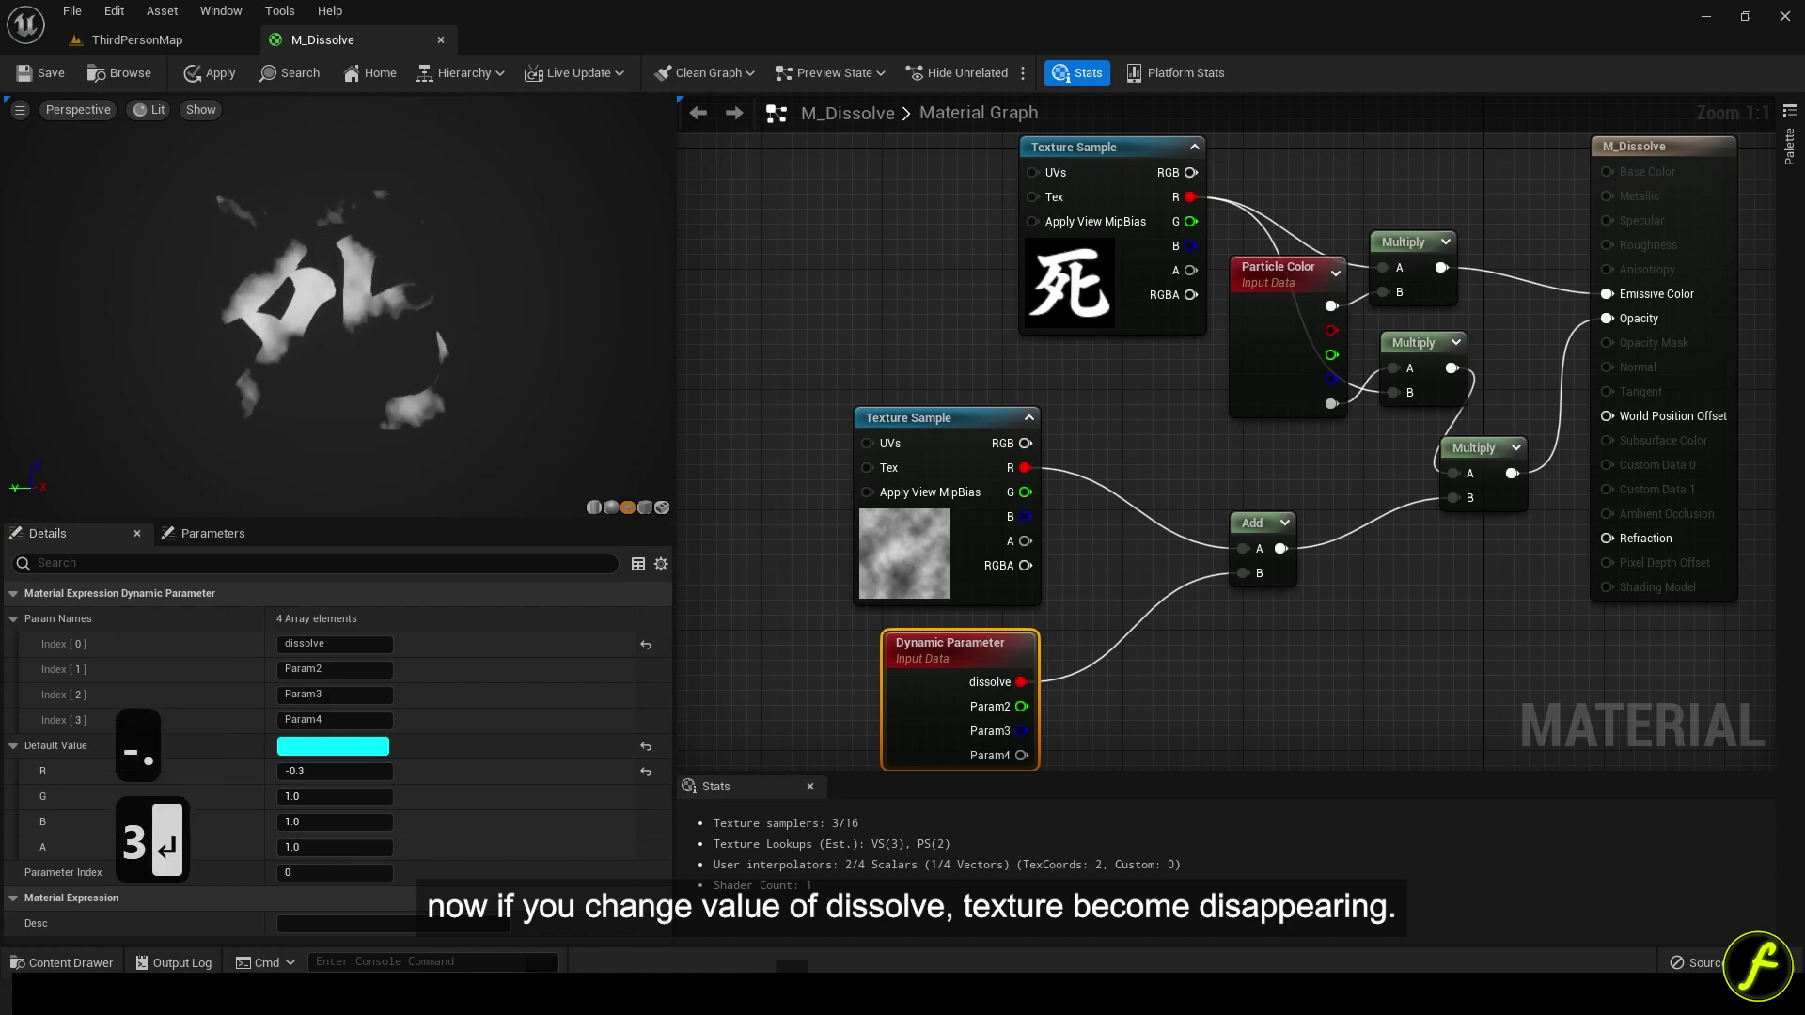
Add a Panner node beside the cloud Texture Sample and connect its output to that sample's UVs.
{"action": "left_click", "coordinate": [1072, 645]}
{"action": "right_click_drag", "start_coordinate": [1072, 645], "coordinate": [1172, 589]}
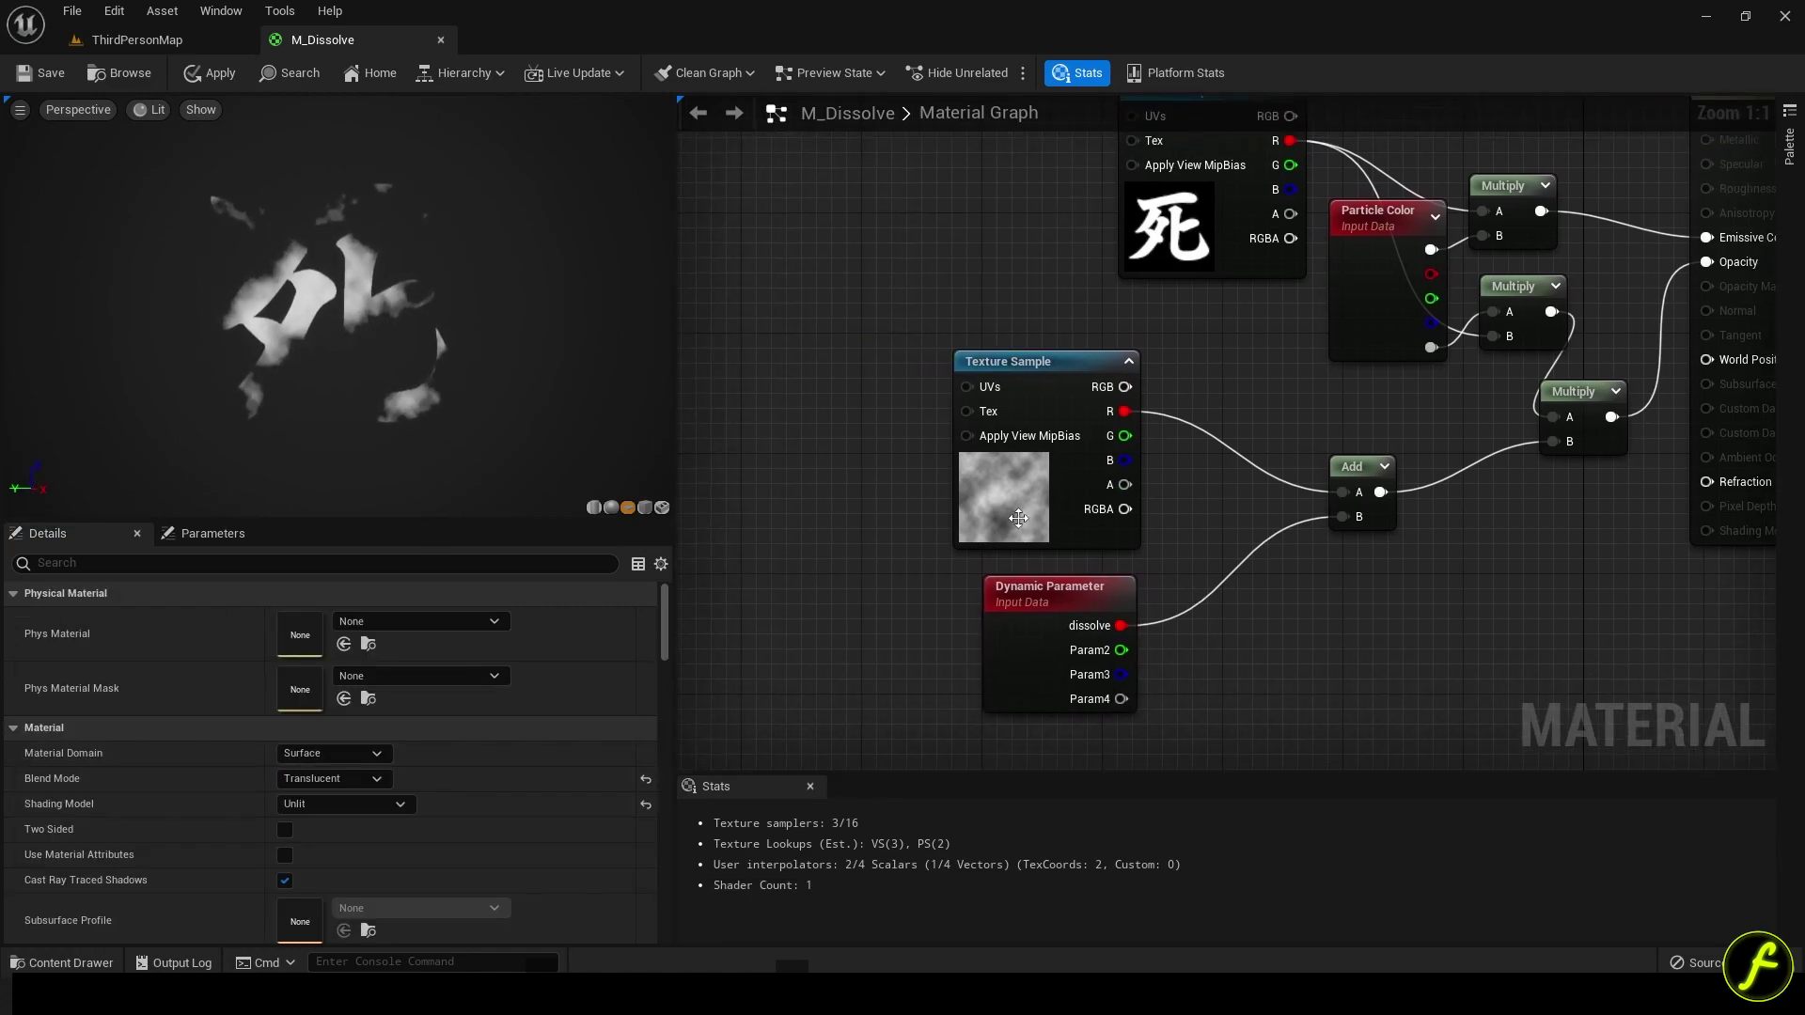
{"action": "right_click", "coordinate": [844, 415]}
{"action": "type", "text": "pa"}
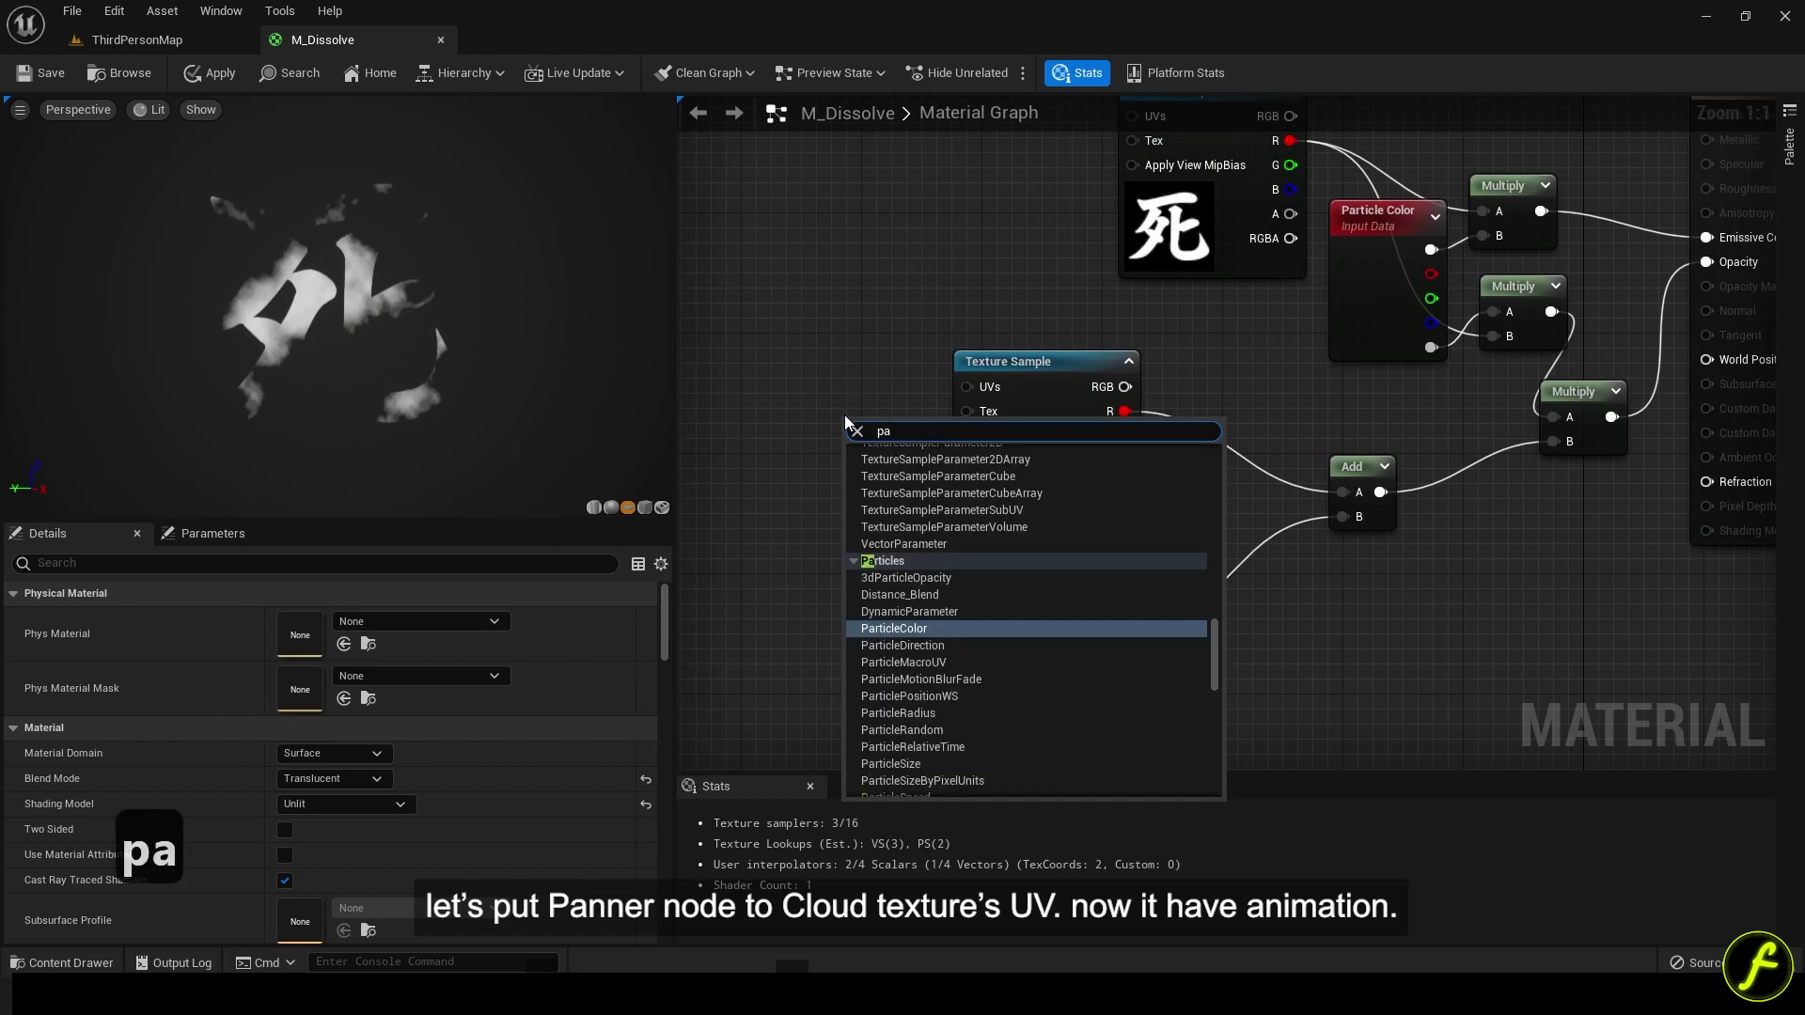
{"action": "type", "text": "nn"}
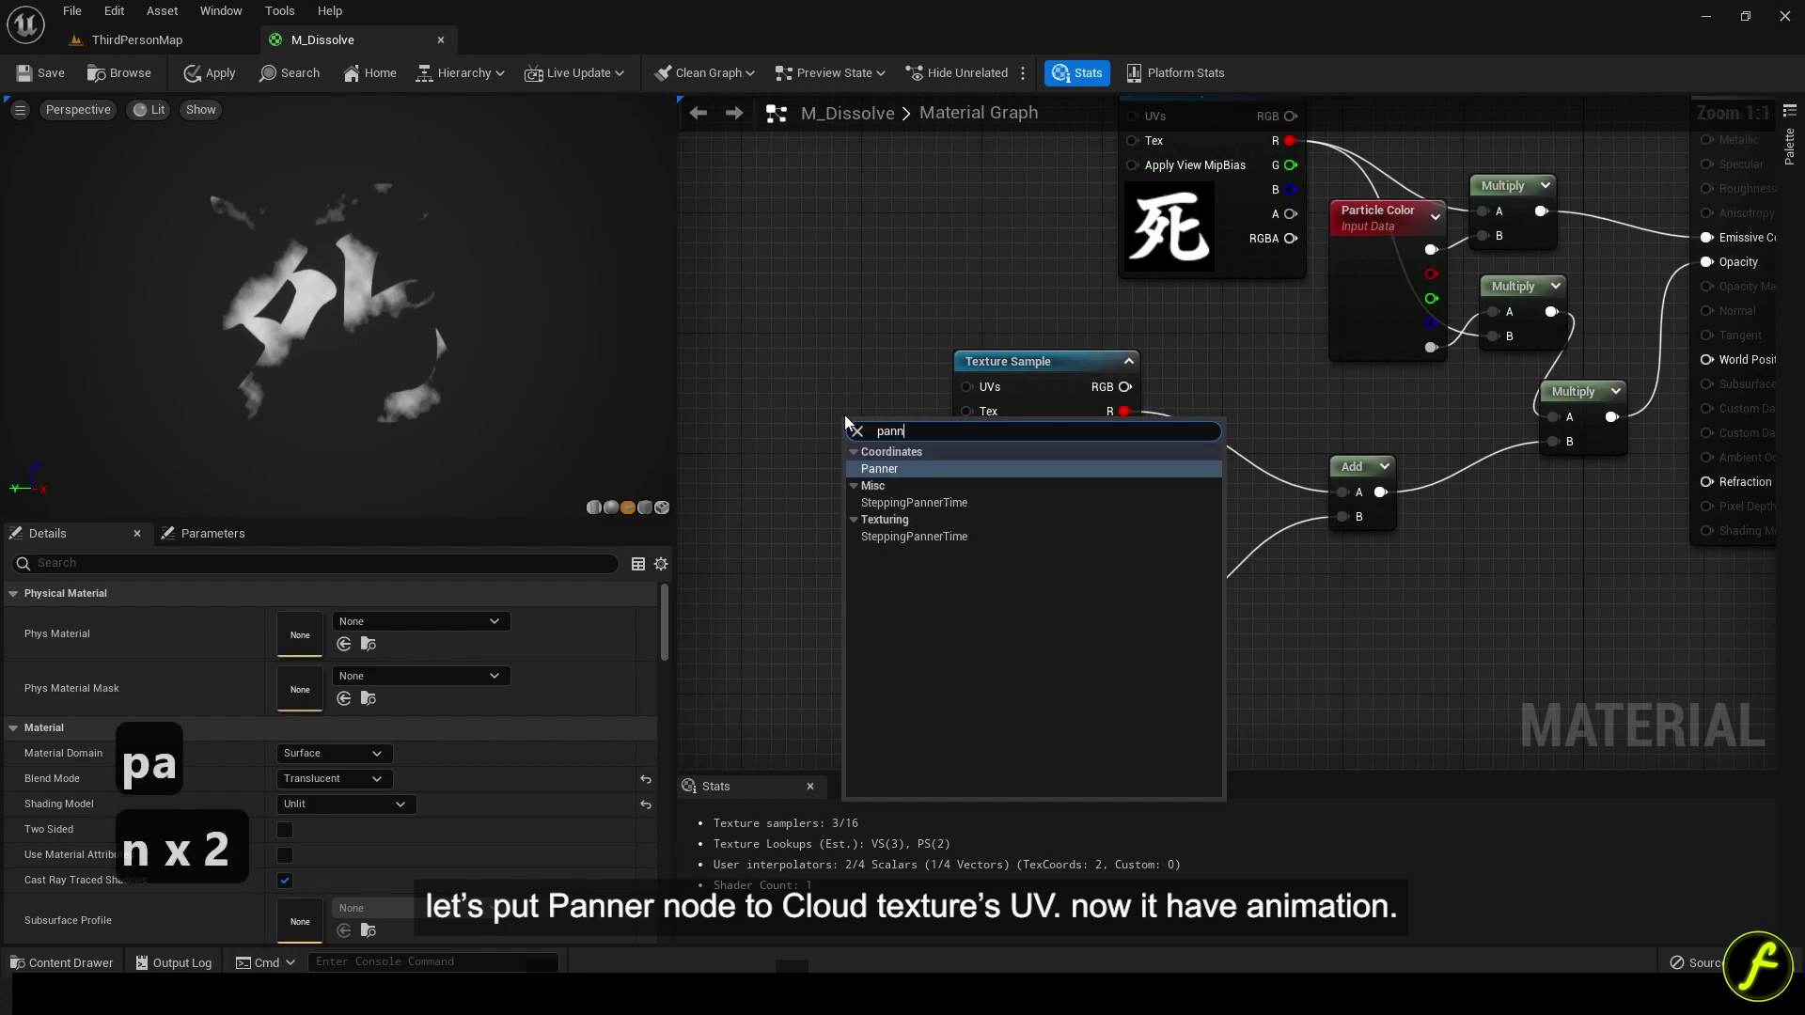
{"action": "key", "text": "Return"}
{"action": "left_click_drag", "start_coordinate": [904, 427], "coordinate": [967, 386]}
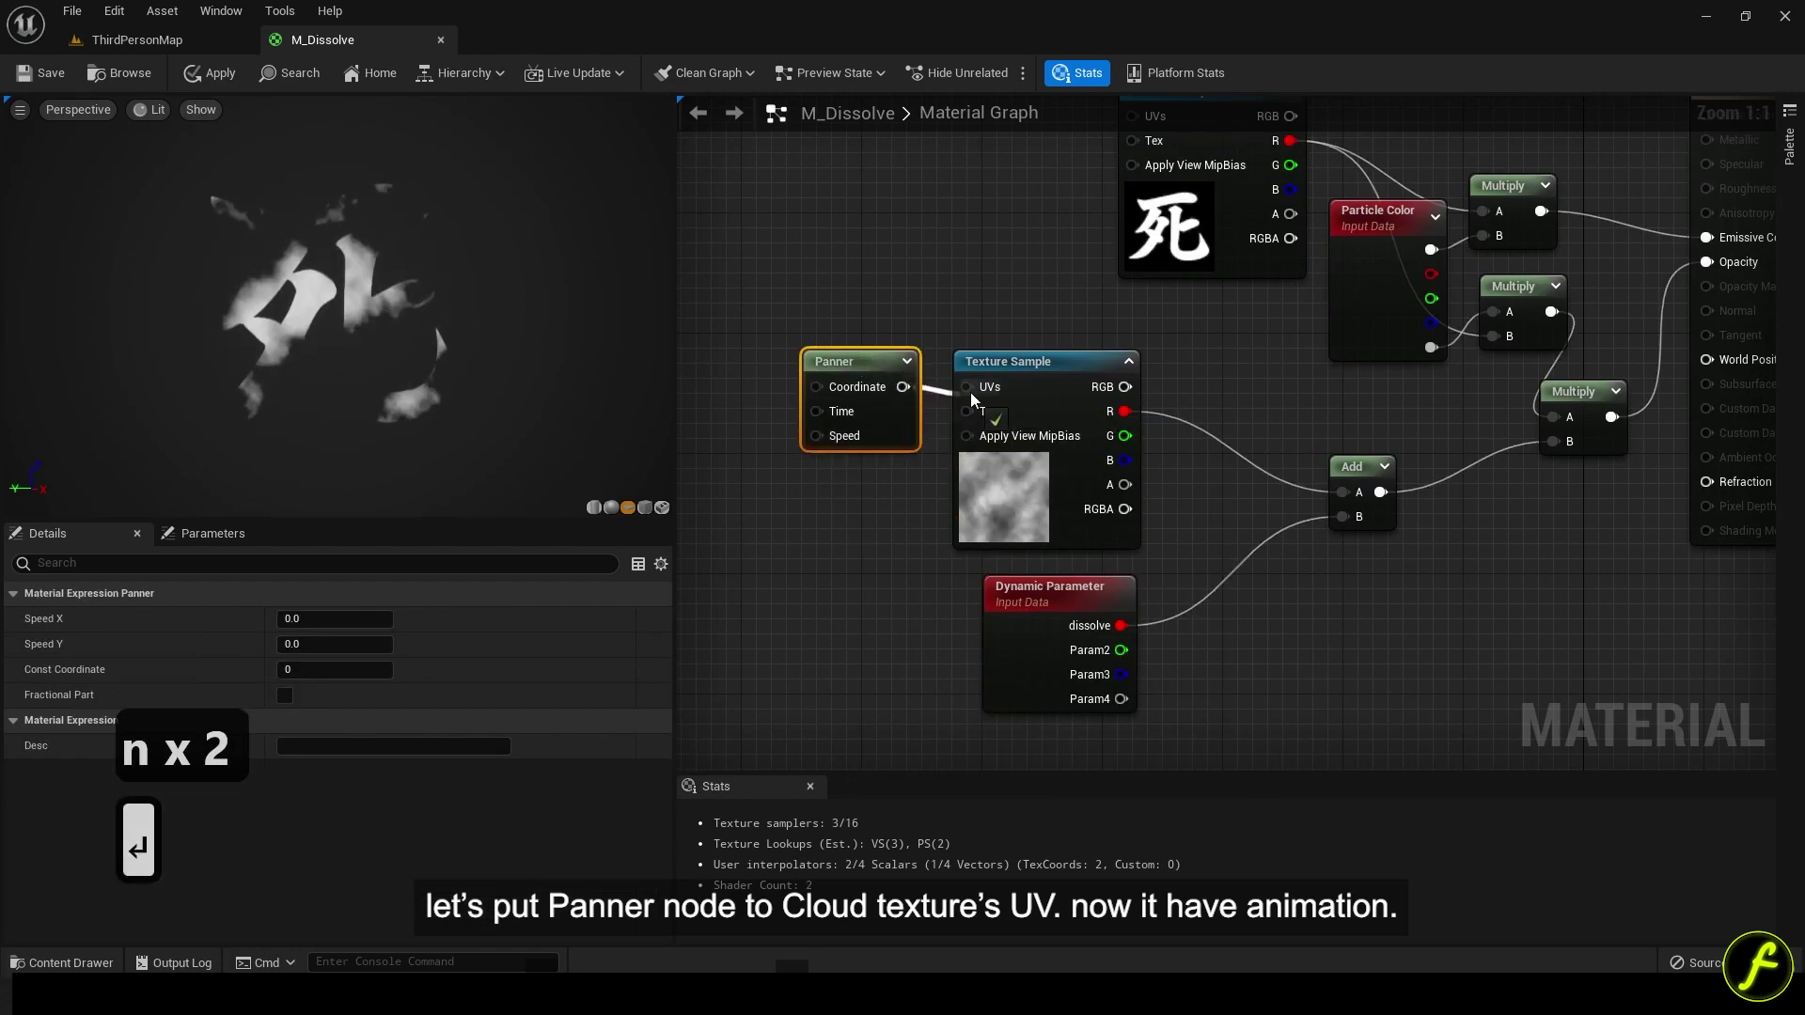
Set the Panner's Speed Y to 0.4, and save and close the M_Dissolve material.
{"action": "left_click", "coordinate": [347, 645]}
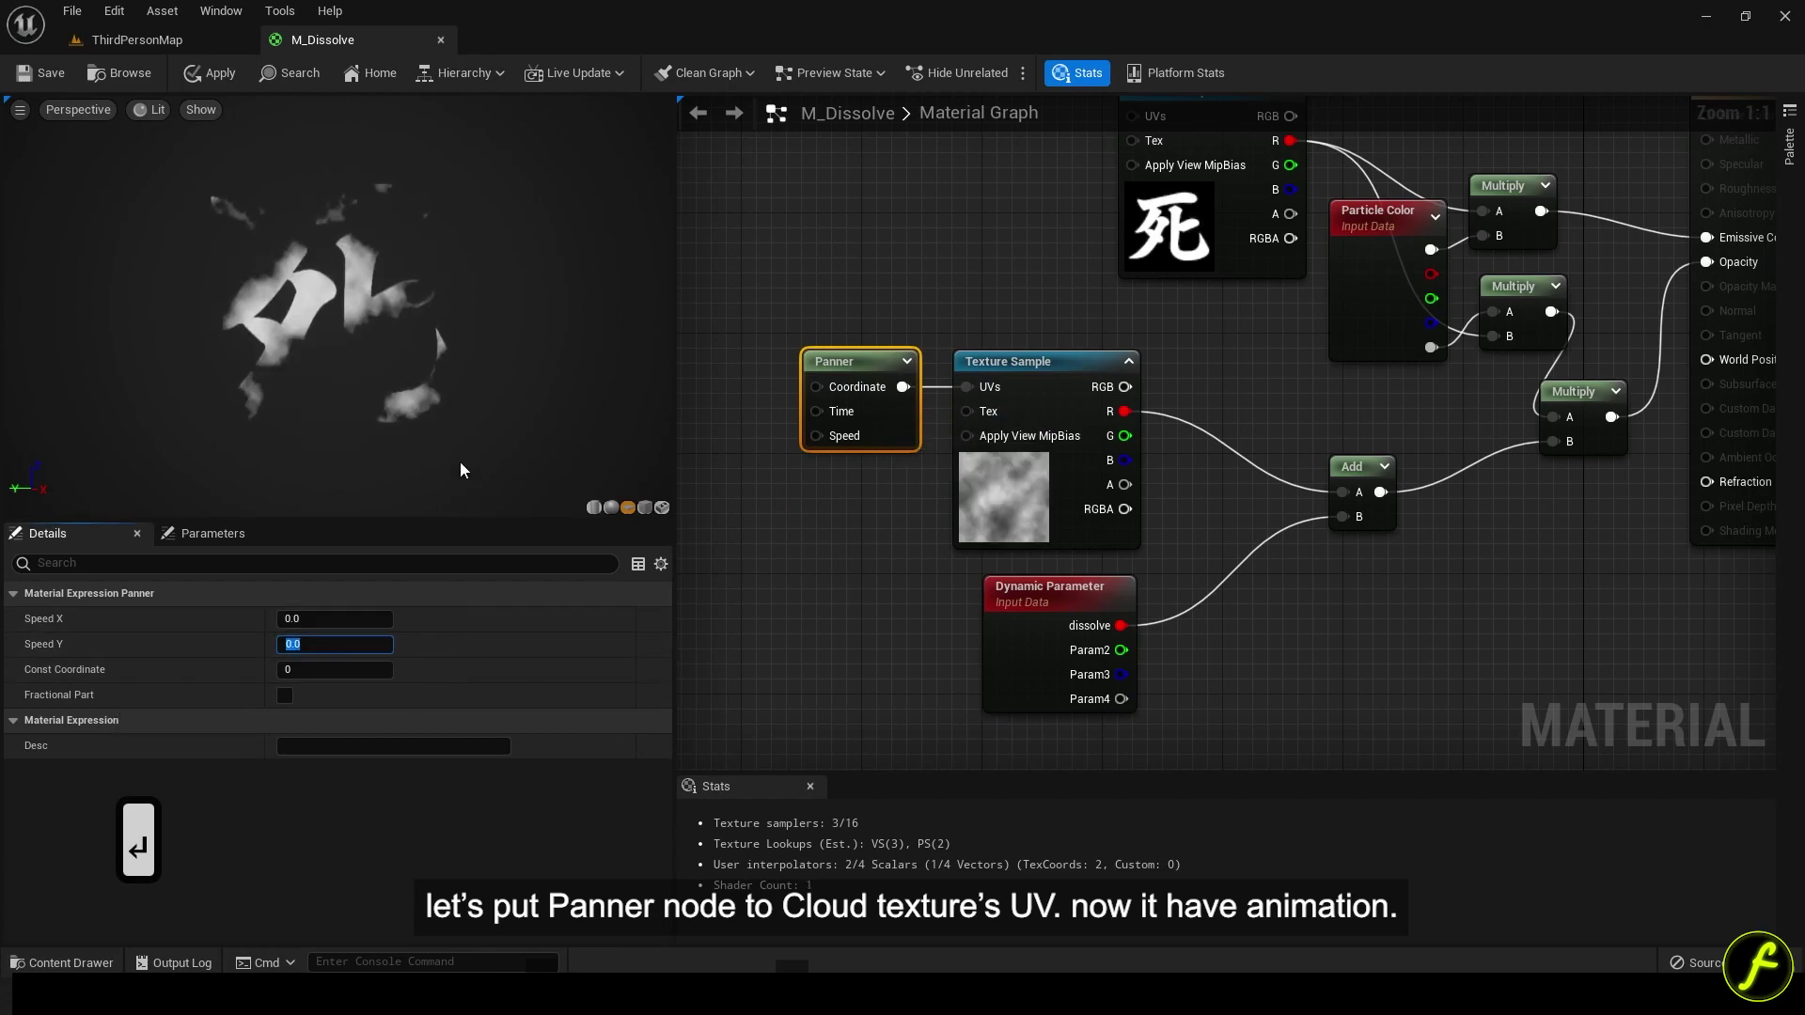
{"action": "type", "text": ".4"}
{"action": "left_click", "coordinate": [454, 353]}
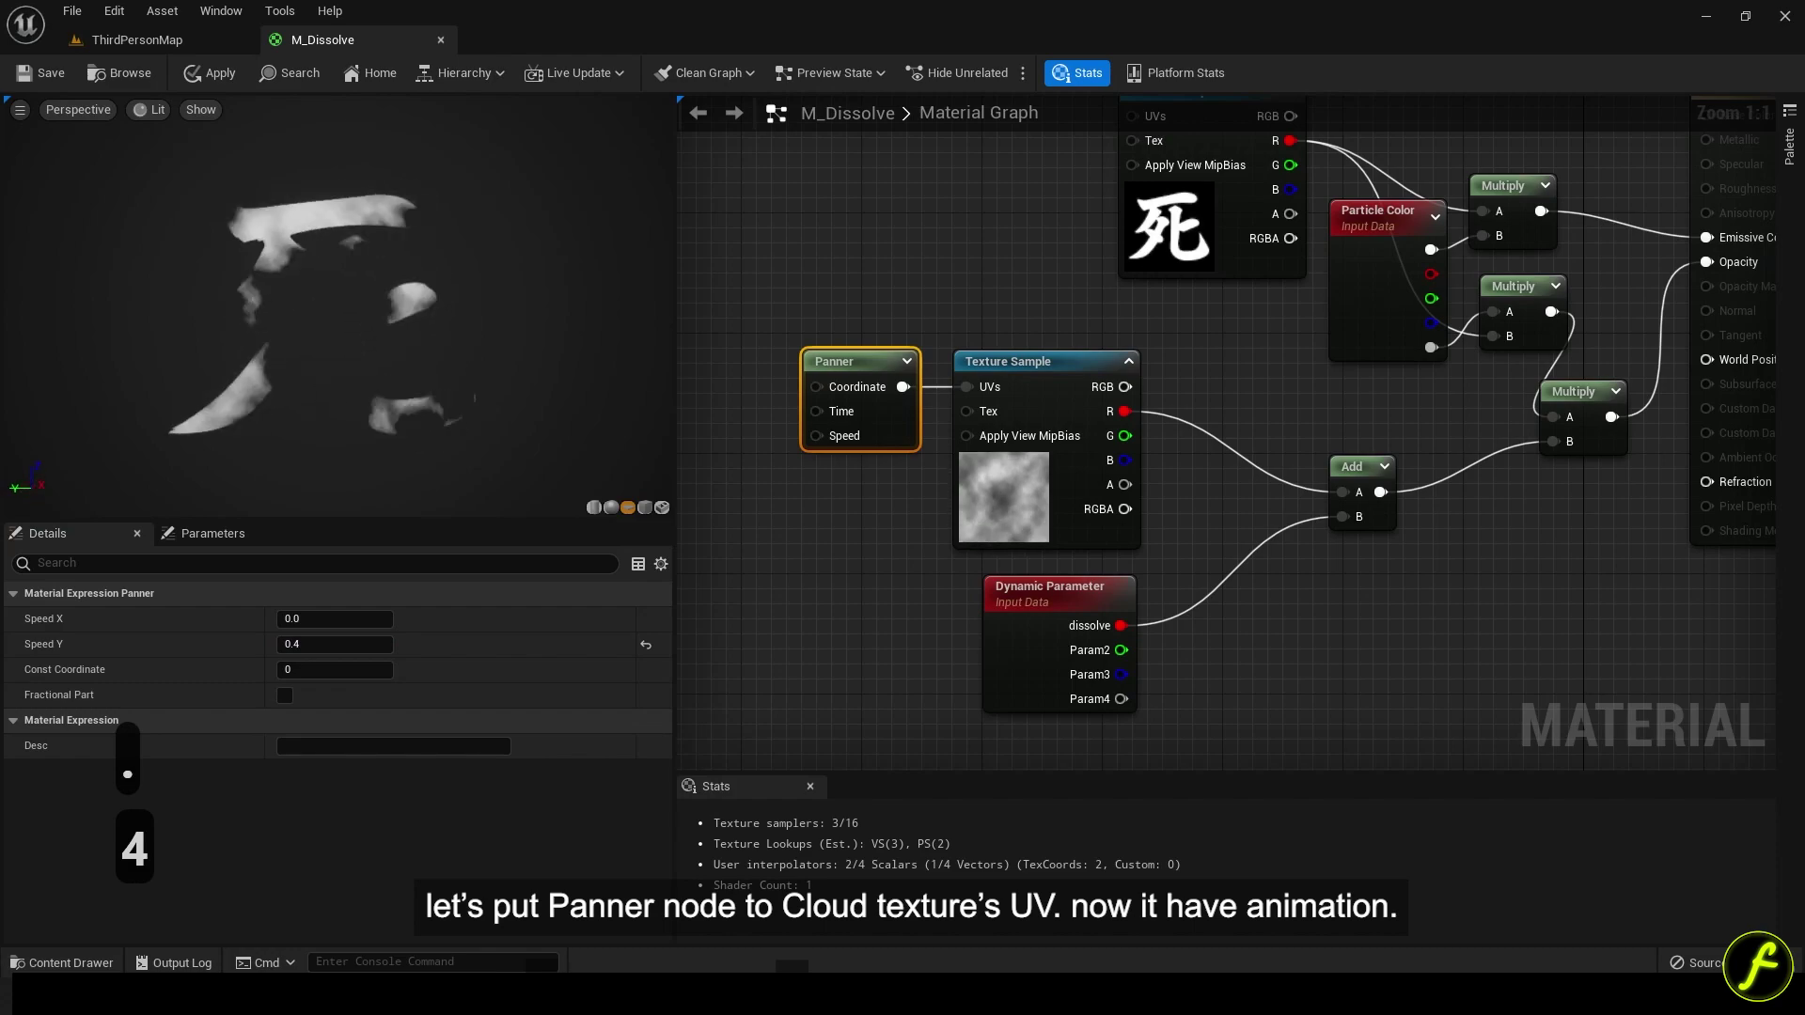
{"action": "key", "text": "ctrl+s"}
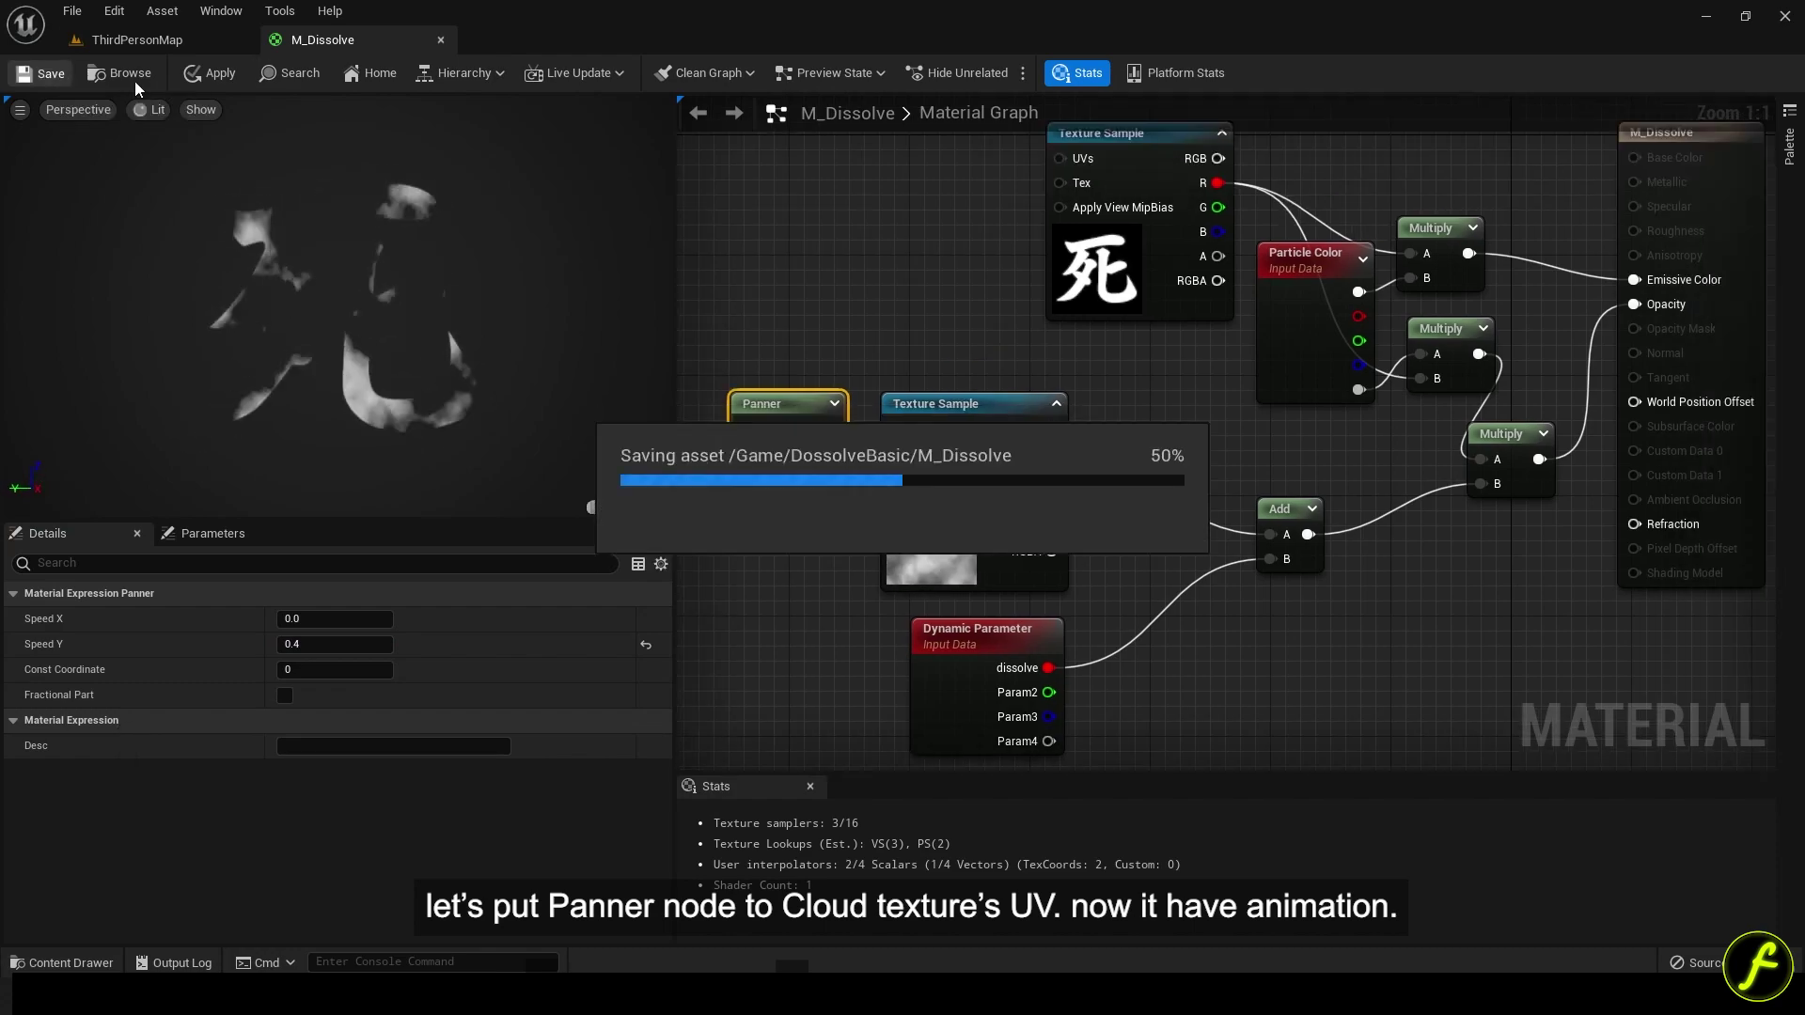
{"action": "left_click", "coordinate": [441, 41]}
Create an empty Niagara system named NS_Dissolve in the DossolveBasic folder and save it.
{"action": "right_click", "coordinate": [677, 586]}
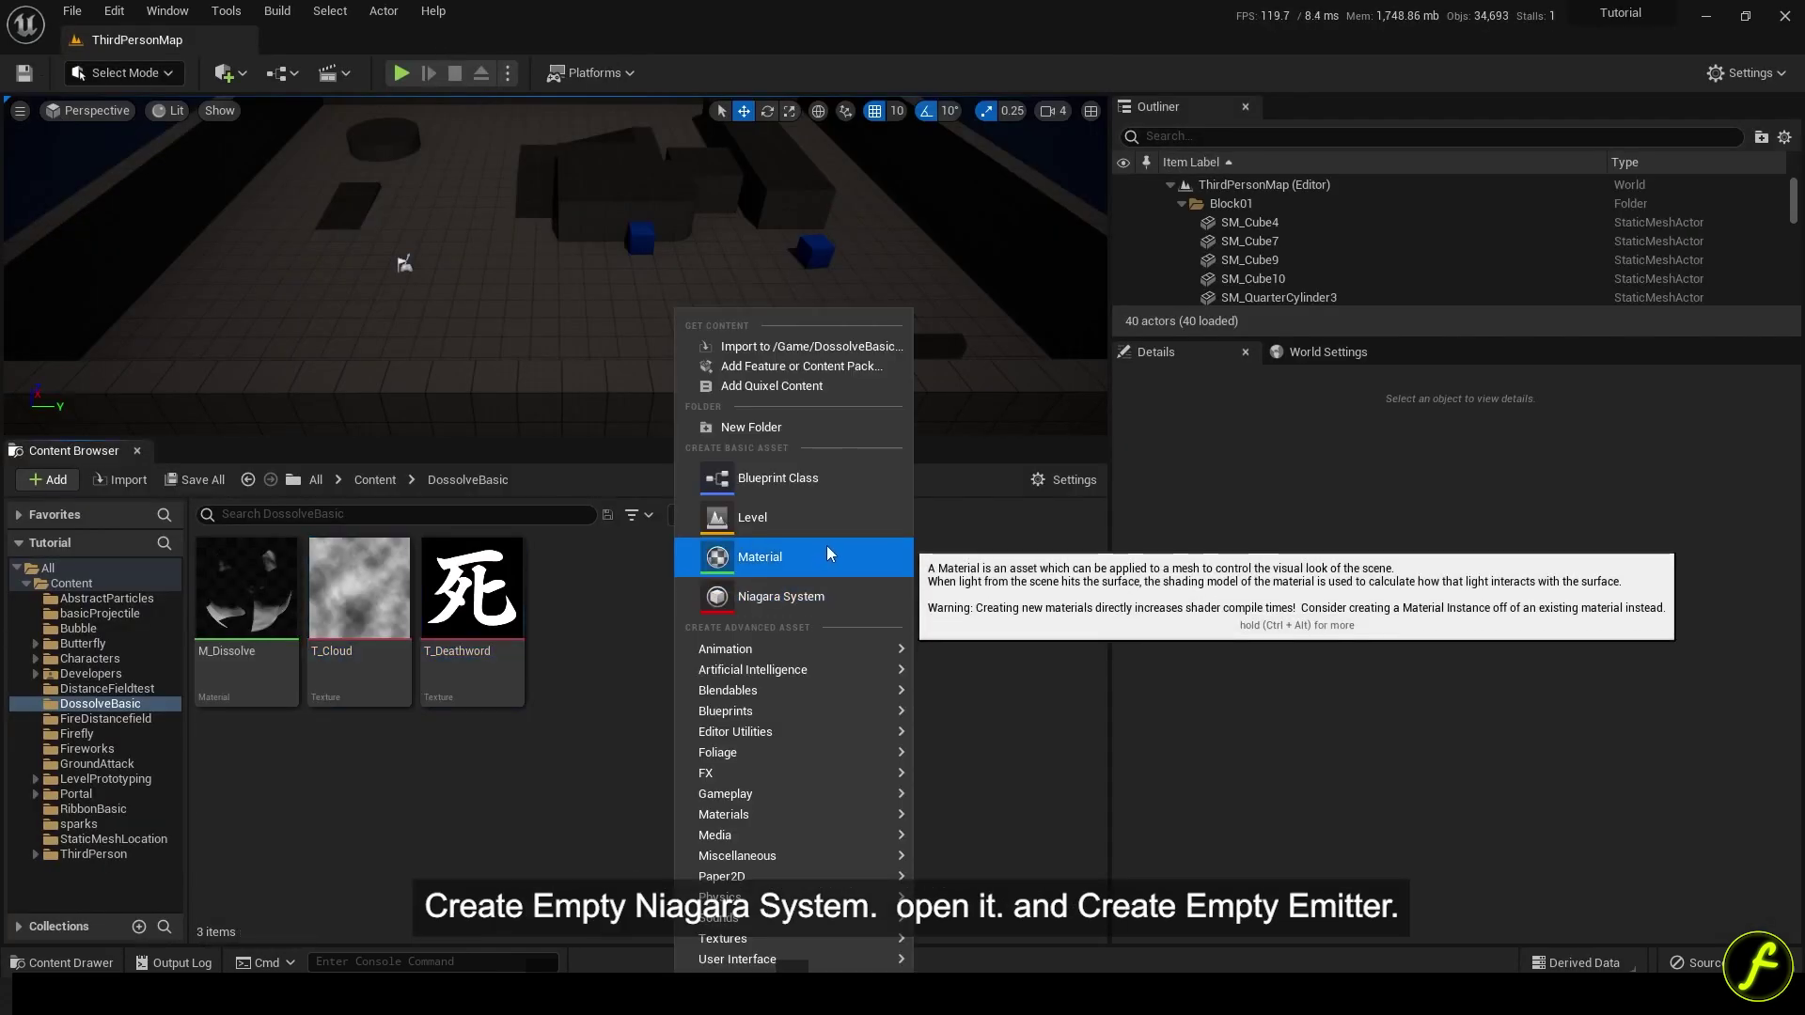
{"action": "left_click", "coordinate": [846, 596]}
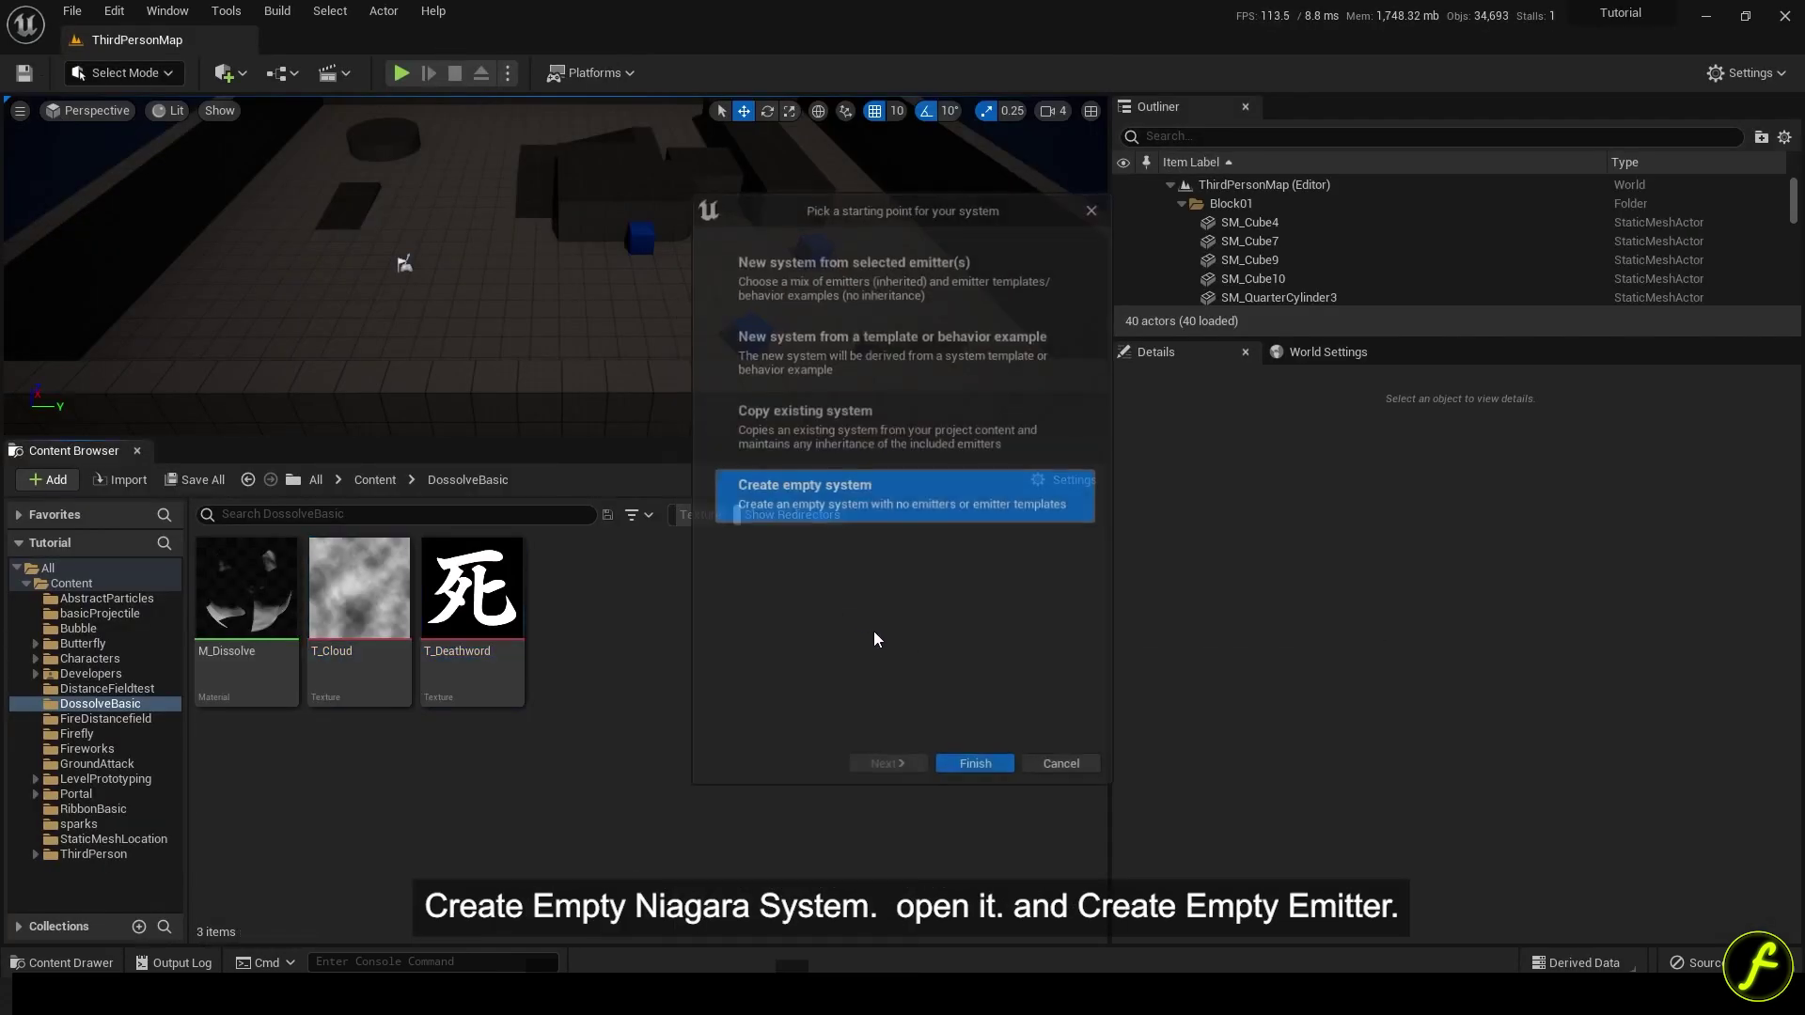
{"action": "left_click", "coordinate": [976, 768]}
{"action": "type", "text": "NS_Dissolve"}
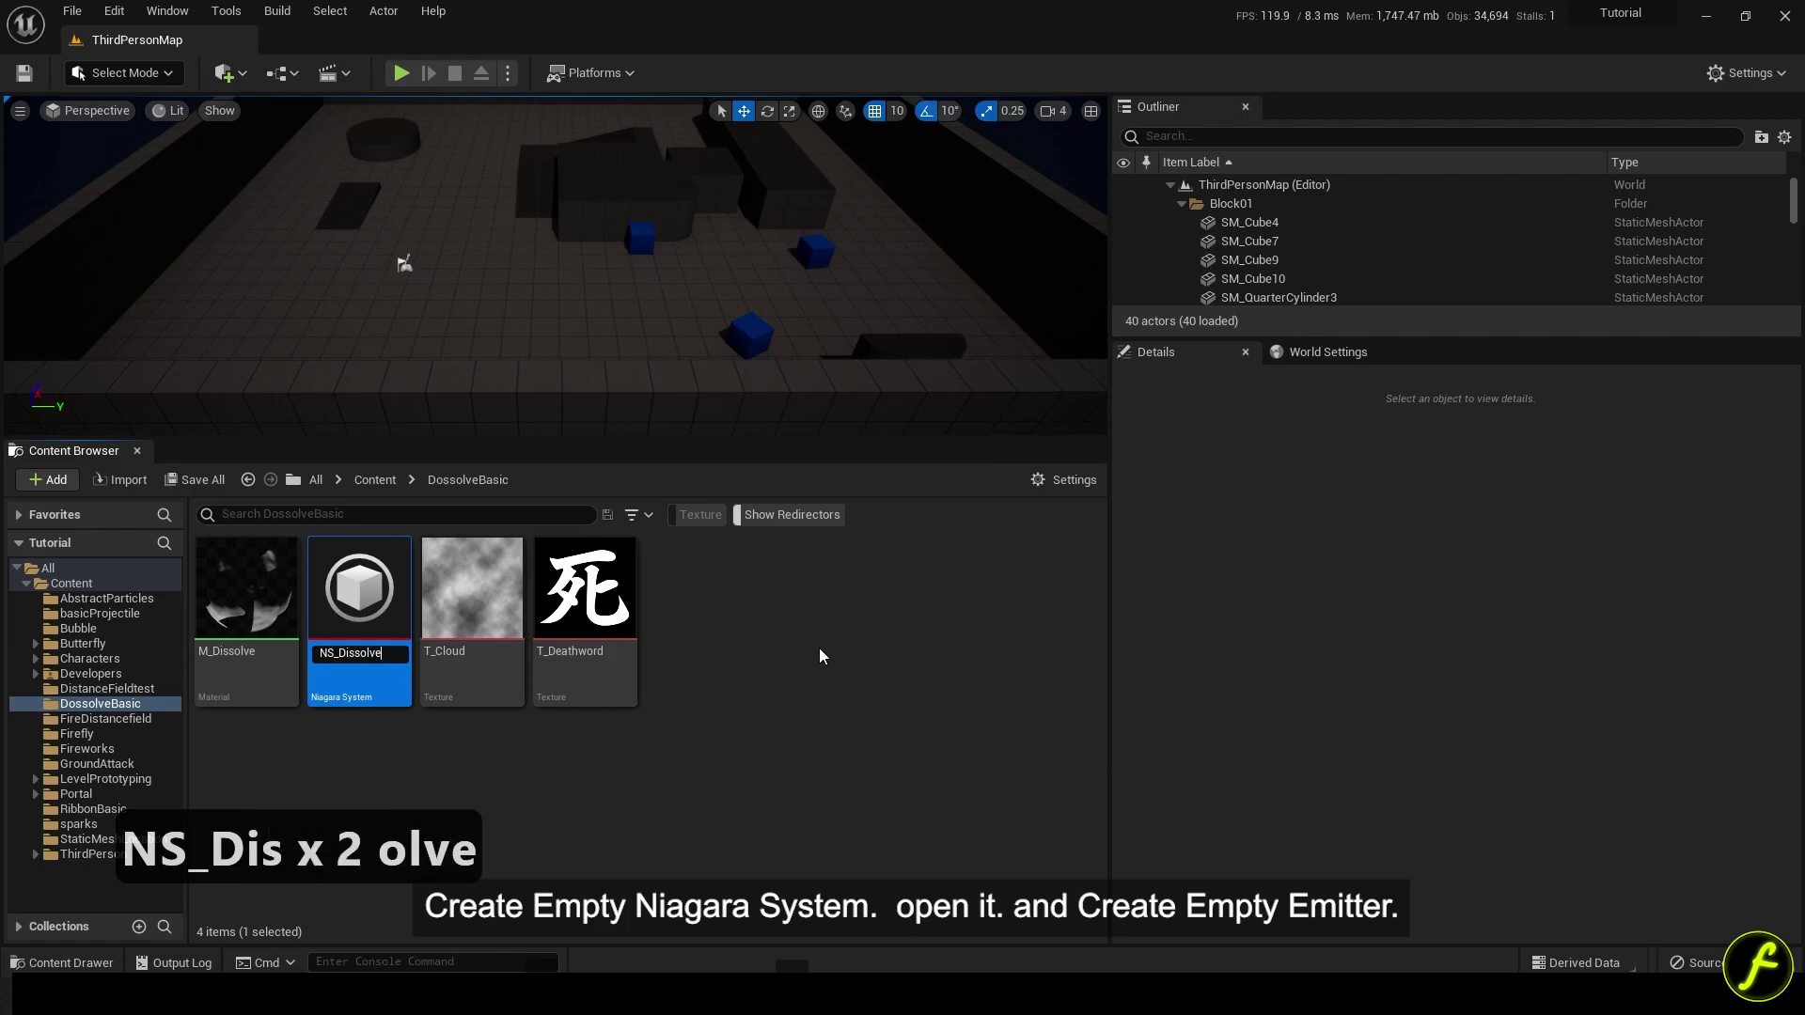
{"action": "key", "text": "Return"}
{"action": "key", "text": "ctrl+s"}
Open NS_Dissolve docked alongside the level editor and add an emitter from the Empty template.
{"action": "double_click", "coordinate": [359, 592]}
{"action": "left_click_drag", "start_coordinate": [992, 89], "coordinate": [320, 39]}
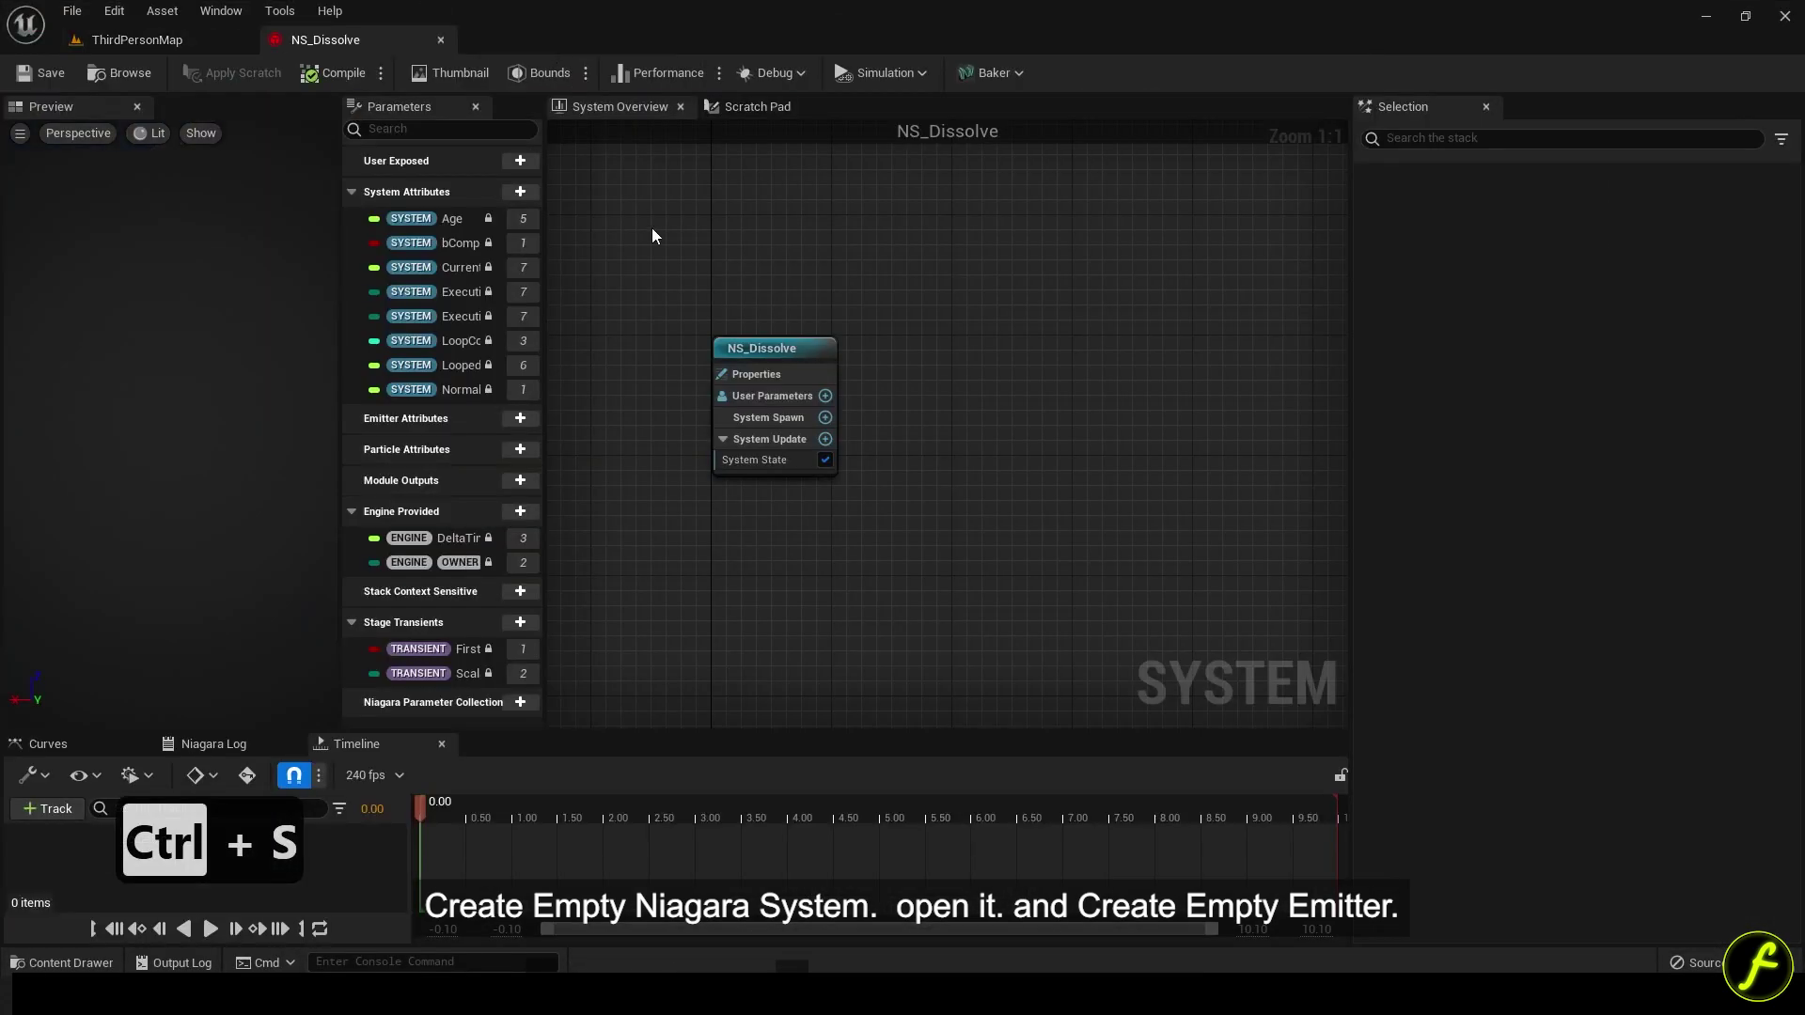
{"action": "right_click", "coordinate": [857, 312]}
{"action": "left_click", "coordinate": [914, 348]}
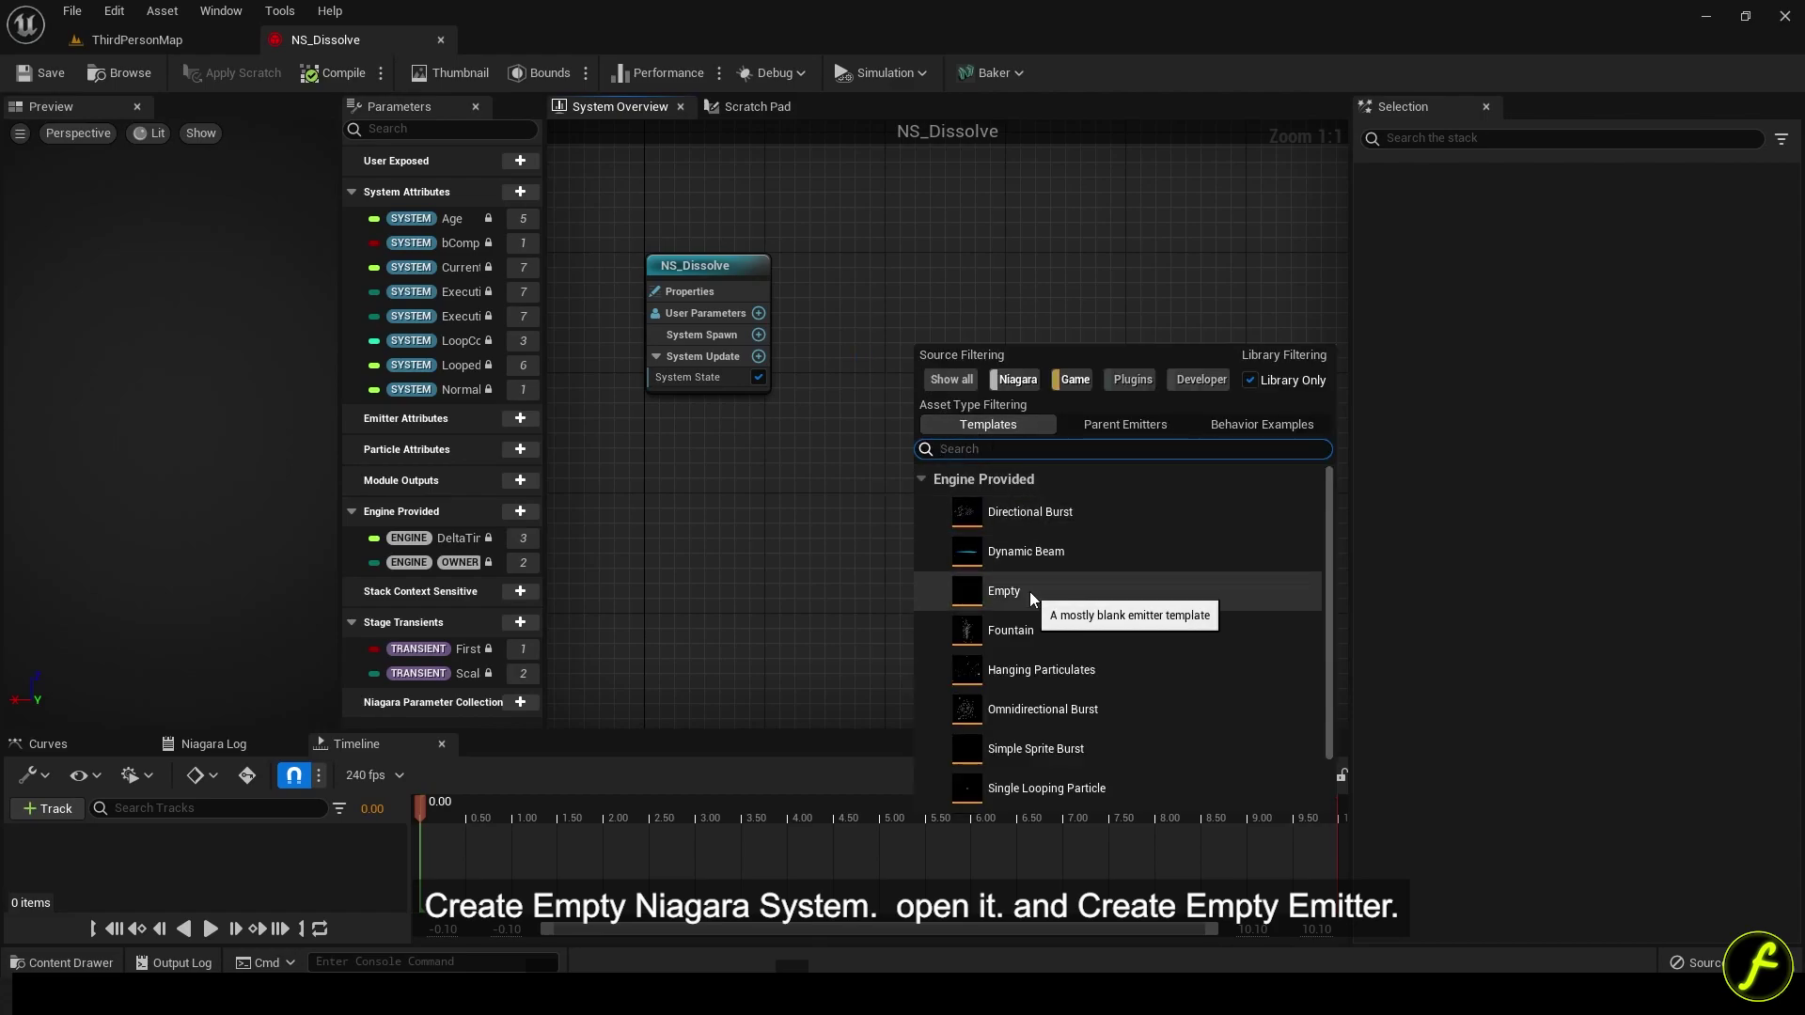
{"action": "double_click", "coordinate": [1044, 591]}
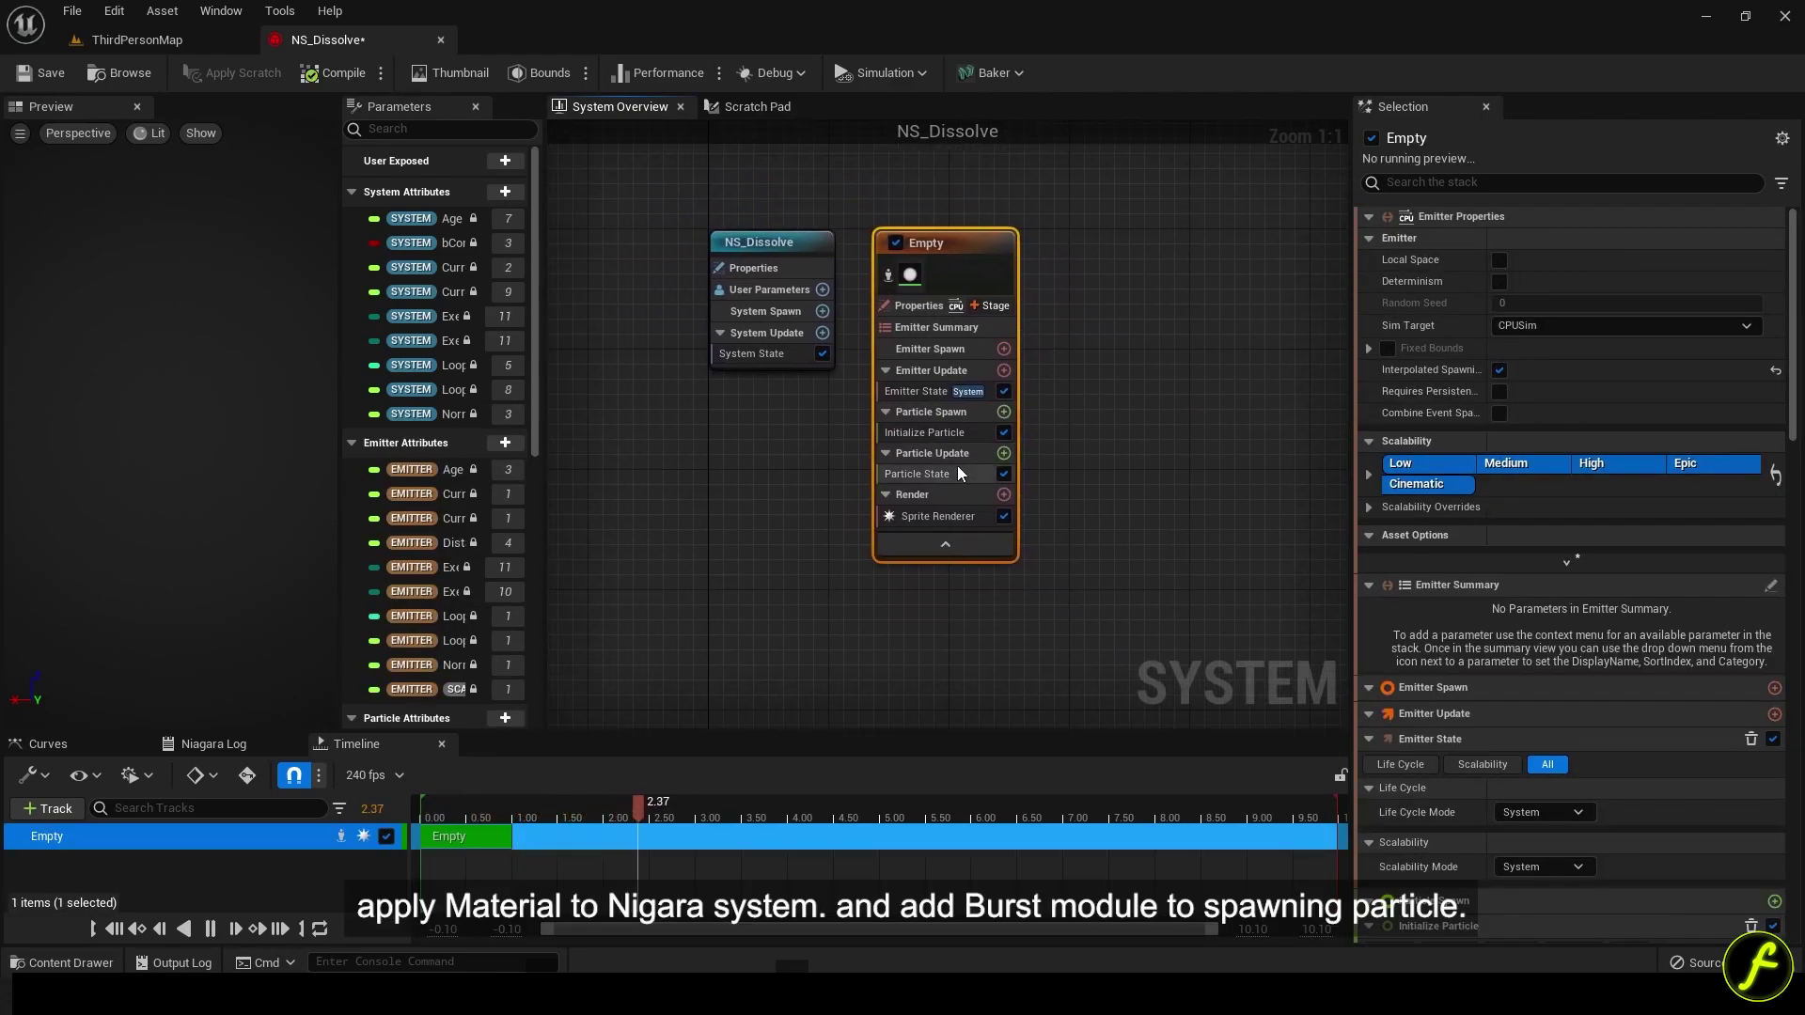
Assign the M_Dissolve material from the project content to the Empty emitter's Sprite Renderer.
{"action": "left_click", "coordinate": [137, 39]}
{"action": "left_click", "coordinate": [585, 569]}
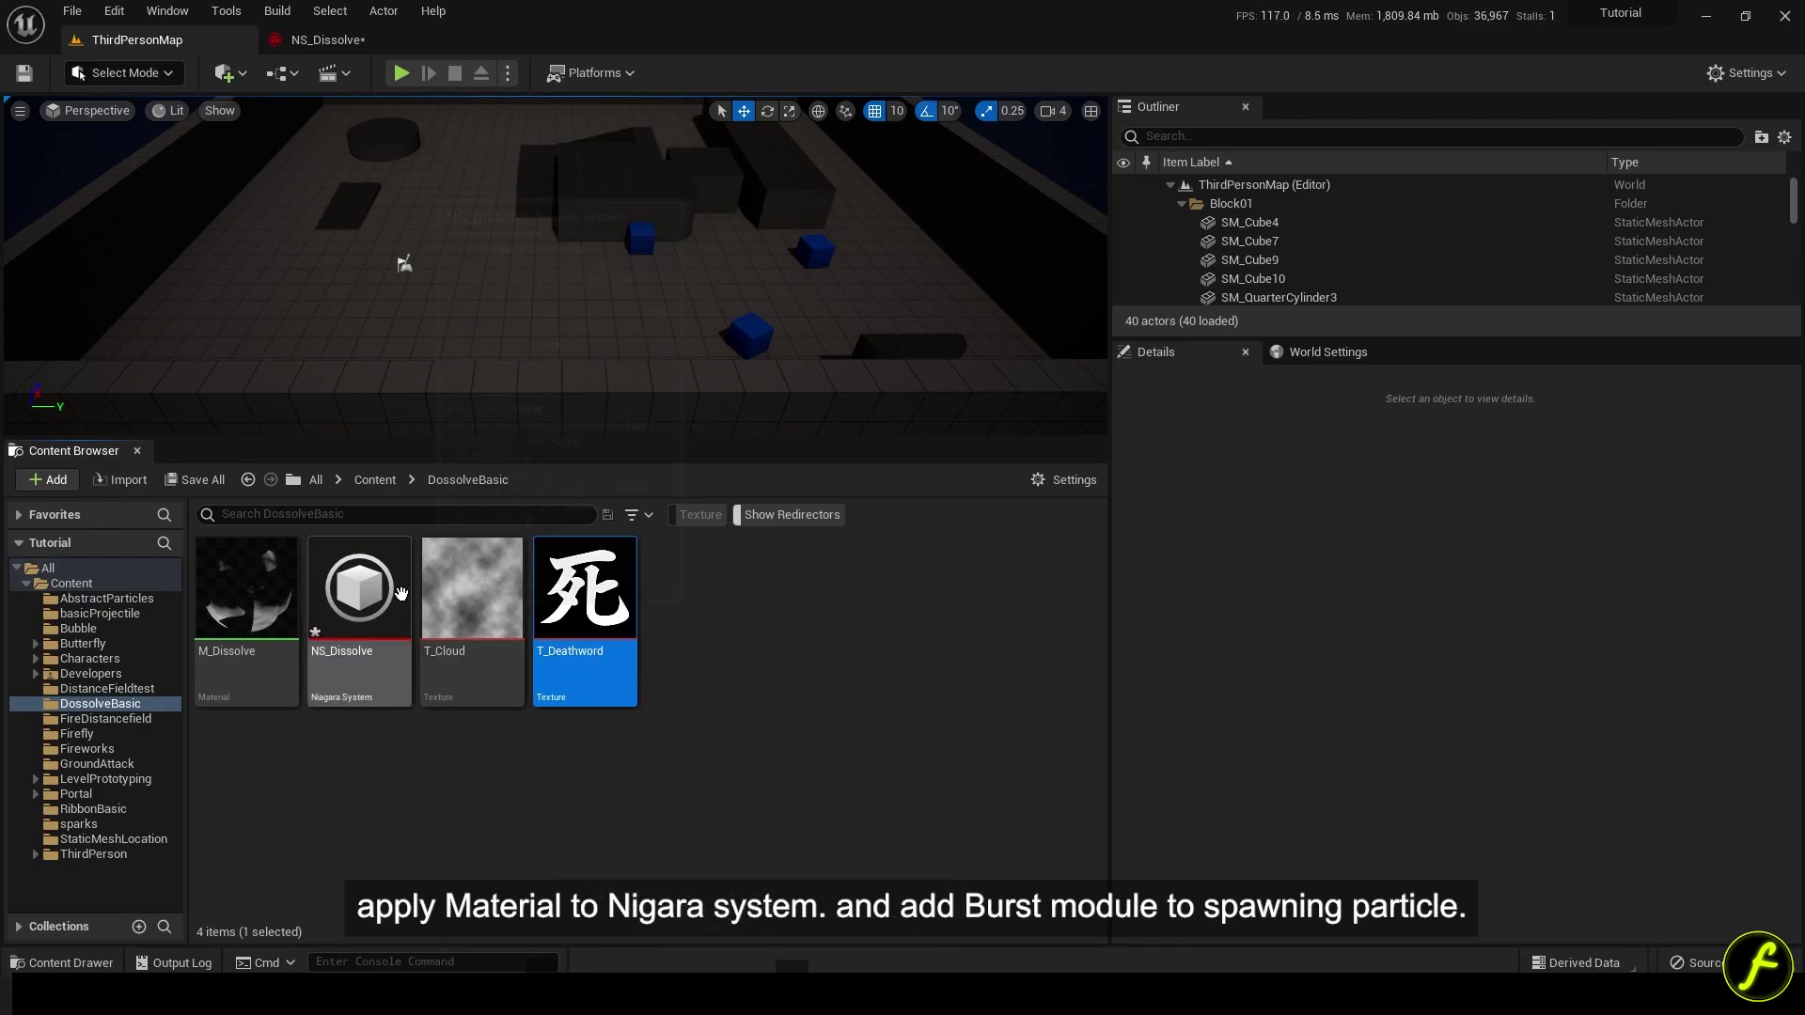
{"action": "left_click", "coordinate": [235, 592]}
{"action": "left_click", "coordinate": [328, 39]}
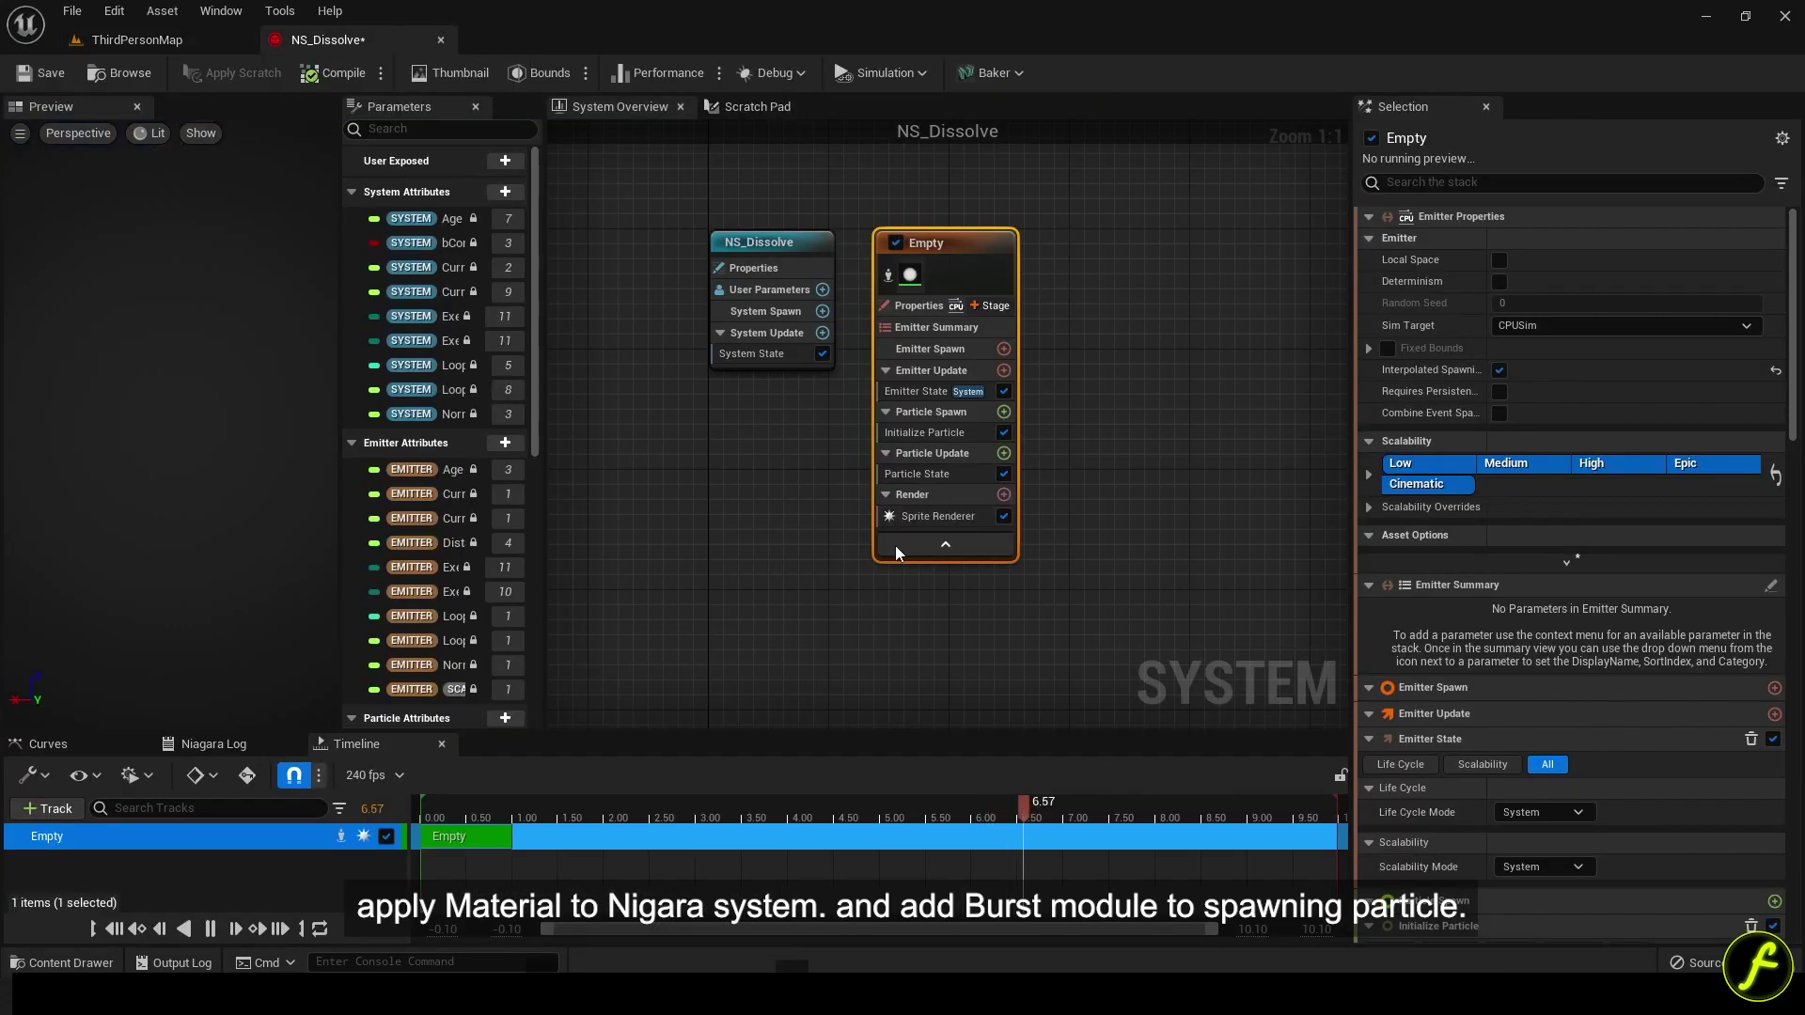
{"action": "left_click", "coordinate": [973, 527]}
{"action": "left_click", "coordinate": [1558, 291]}
{"action": "right_click_drag", "start_coordinate": [1284, 437], "coordinate": [1283, 440]}
{"action": "scroll", "coordinate": [1115, 428], "scroll_direction": "up", "scroll_amount": 1}
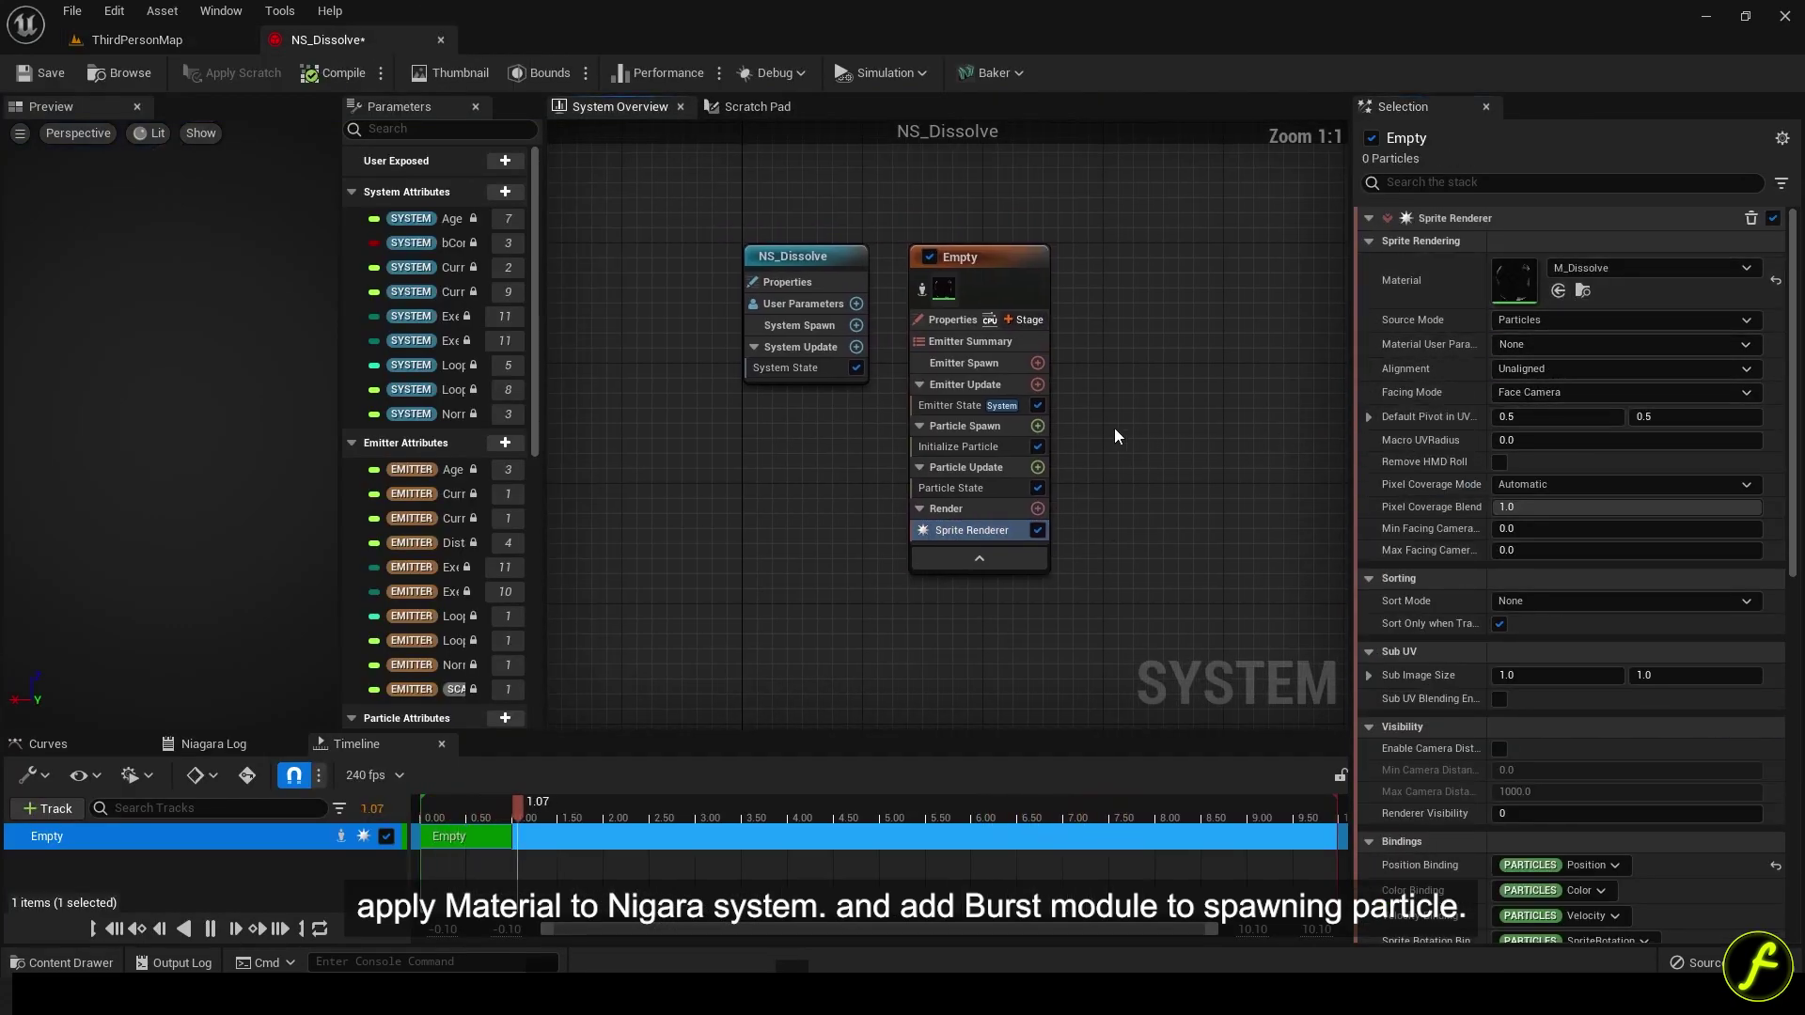
Add a Spawn Burst Instantaneous module to the emitter's Emitter Update stage.
{"action": "left_click", "coordinate": [1037, 384]}
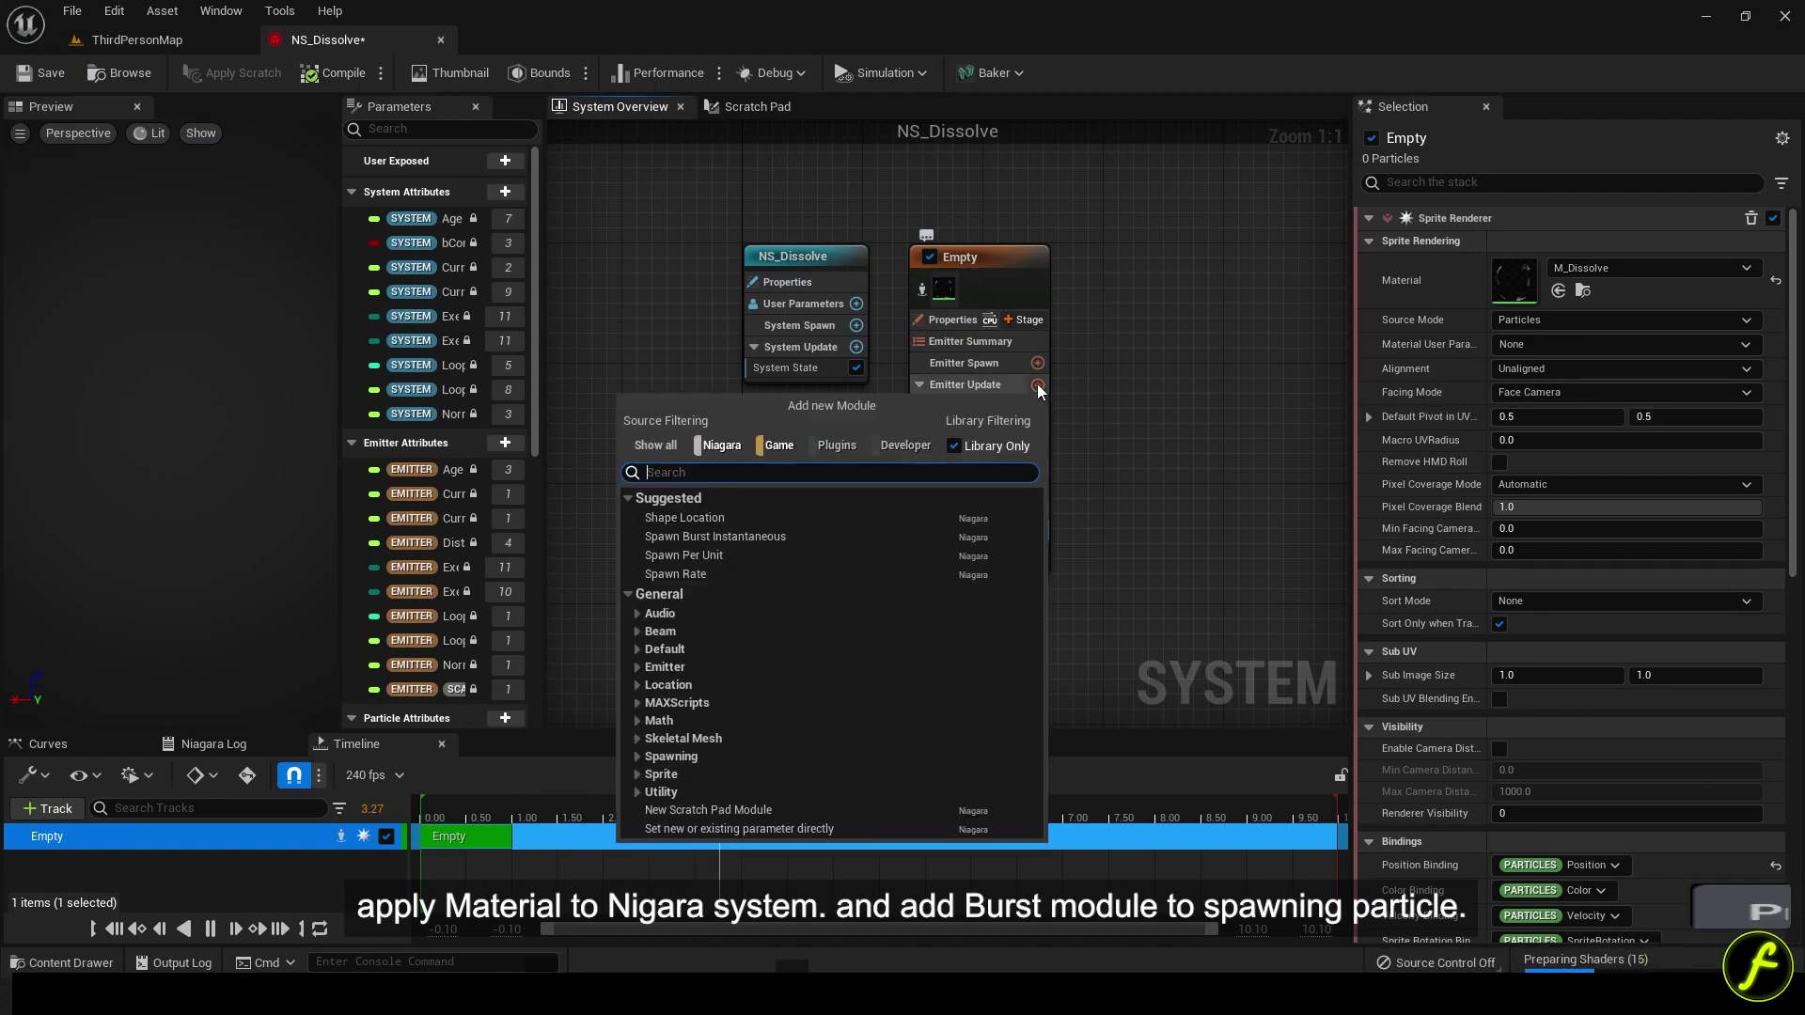
{"action": "left_click", "coordinate": [759, 557]}
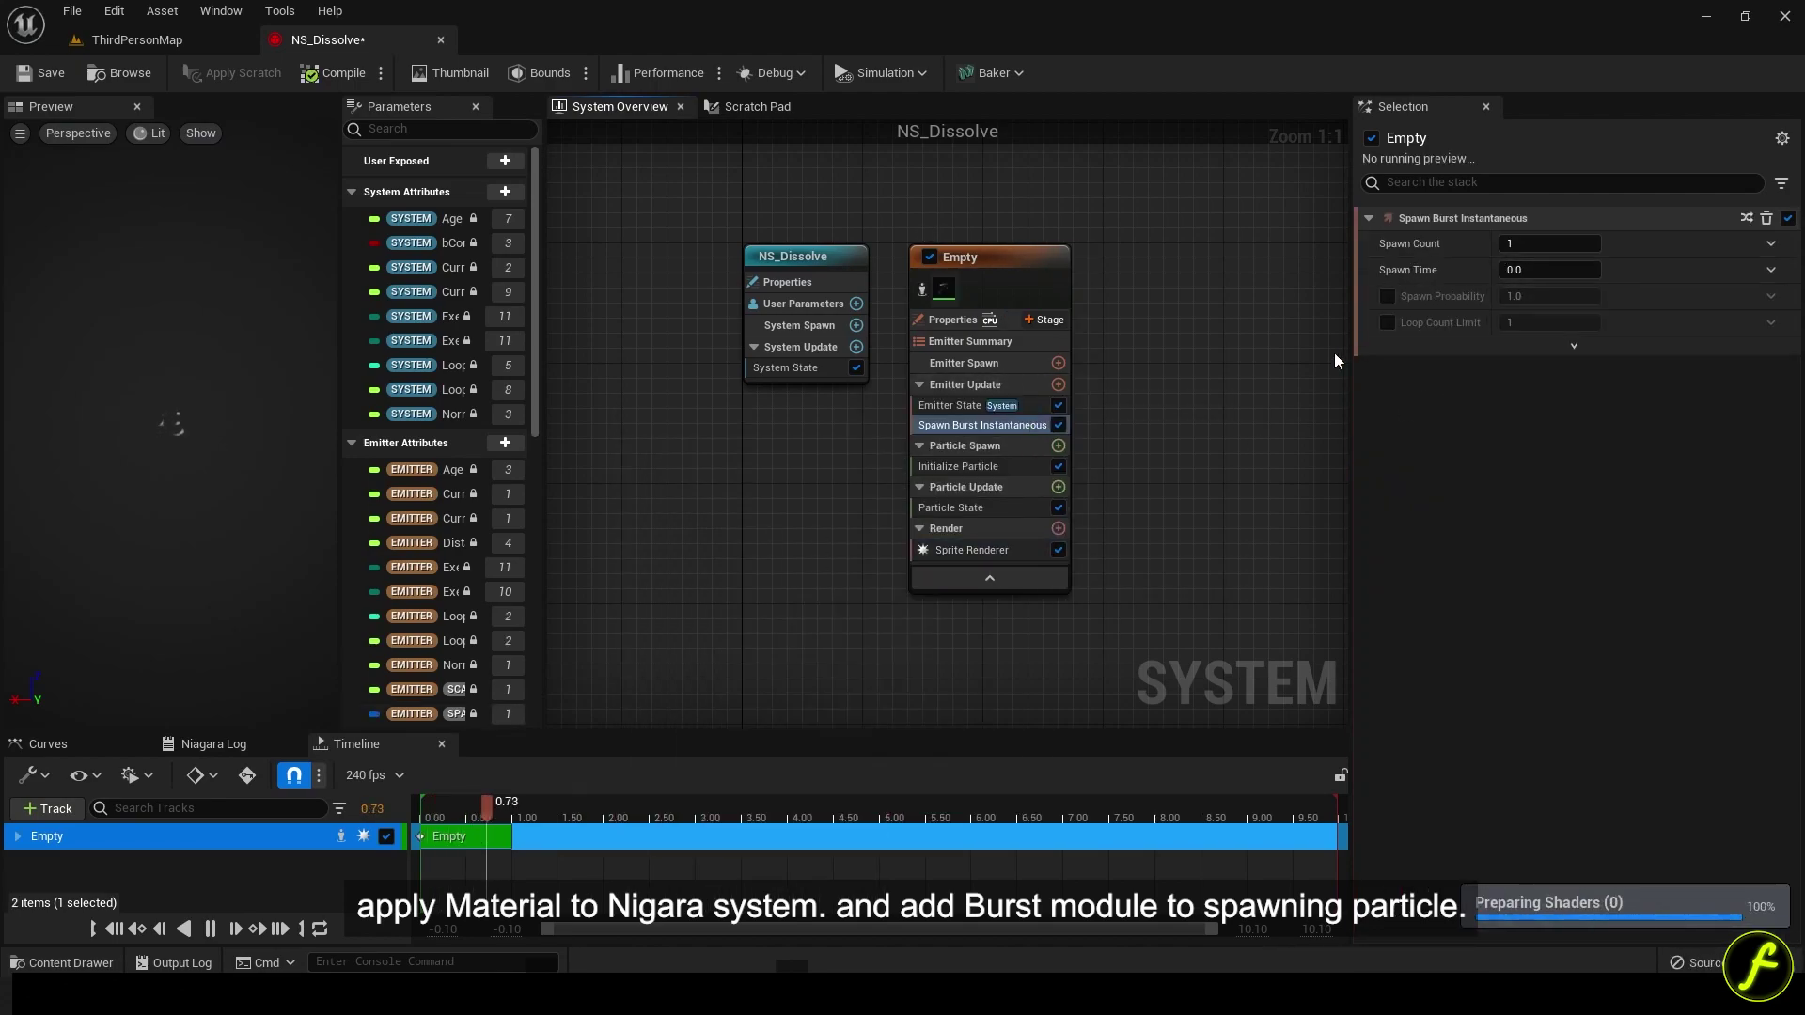
{"action": "right_click_drag", "start_coordinate": [1334, 354], "coordinate": [1325, 354]}
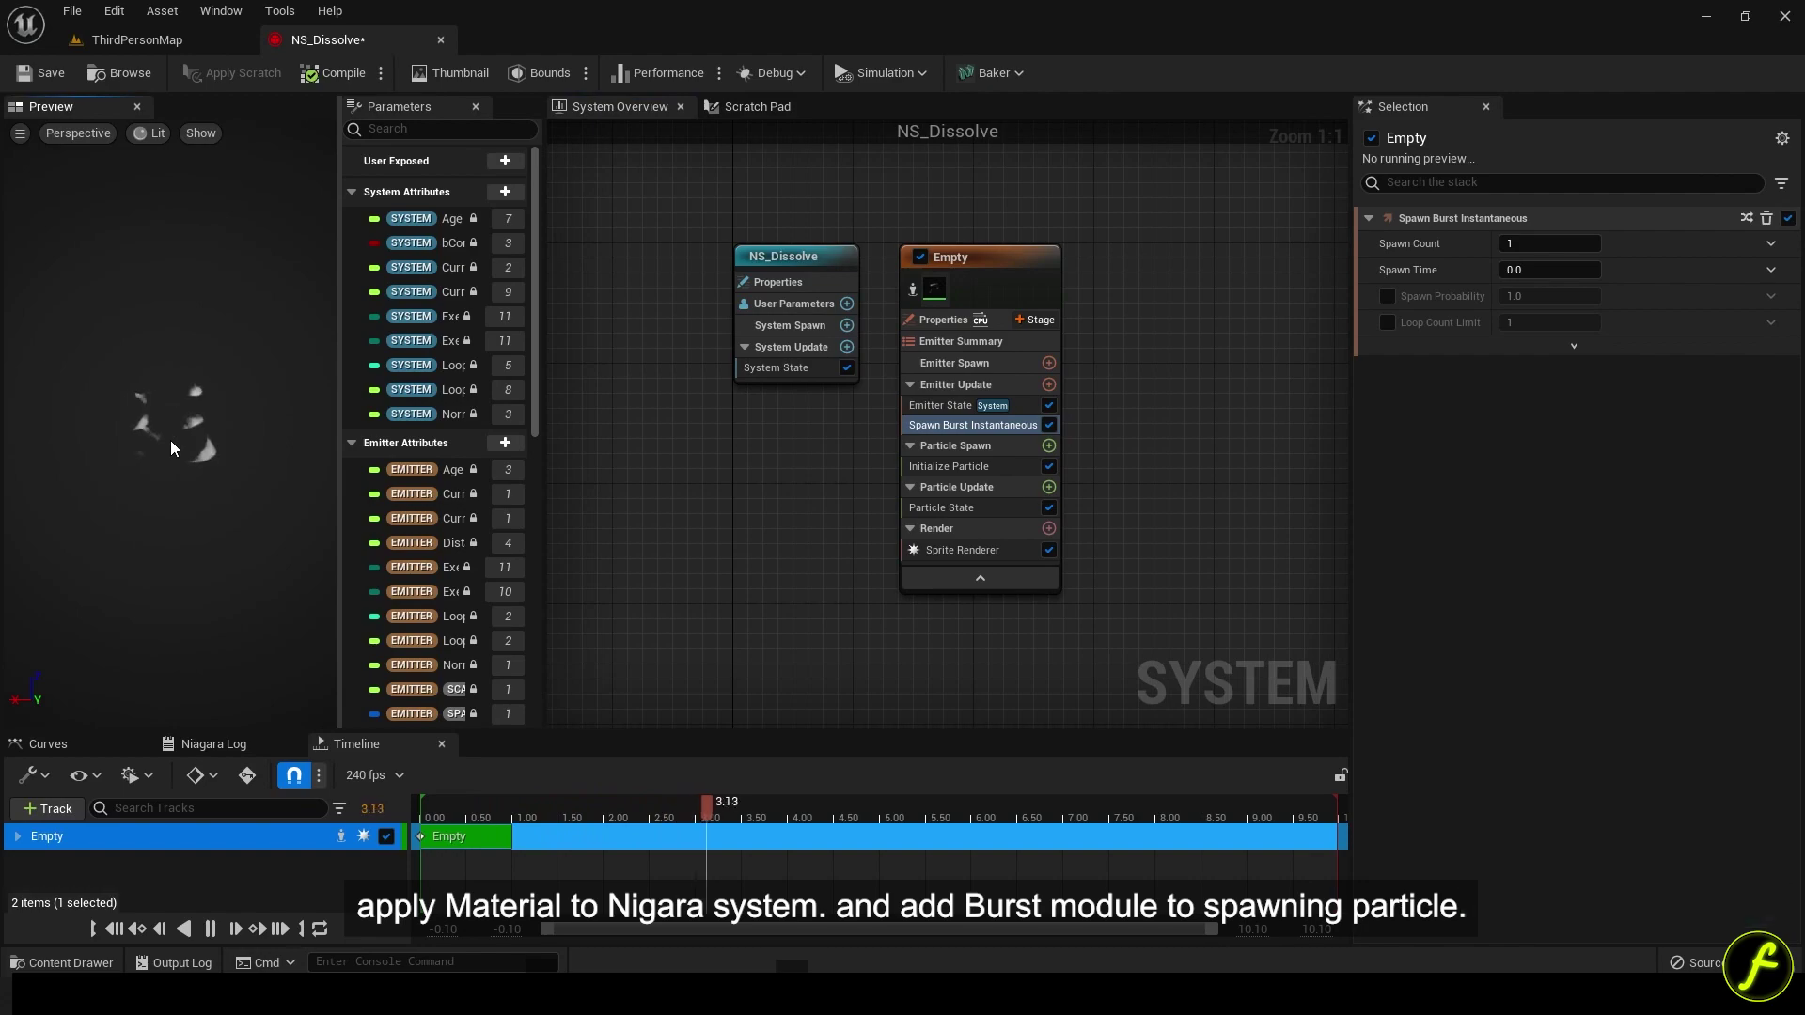
Add a Dynamic Material Parameters module to the emitter's Particle Update stage.
{"action": "left_click", "coordinate": [987, 507]}
{"action": "left_click", "coordinate": [1049, 488]}
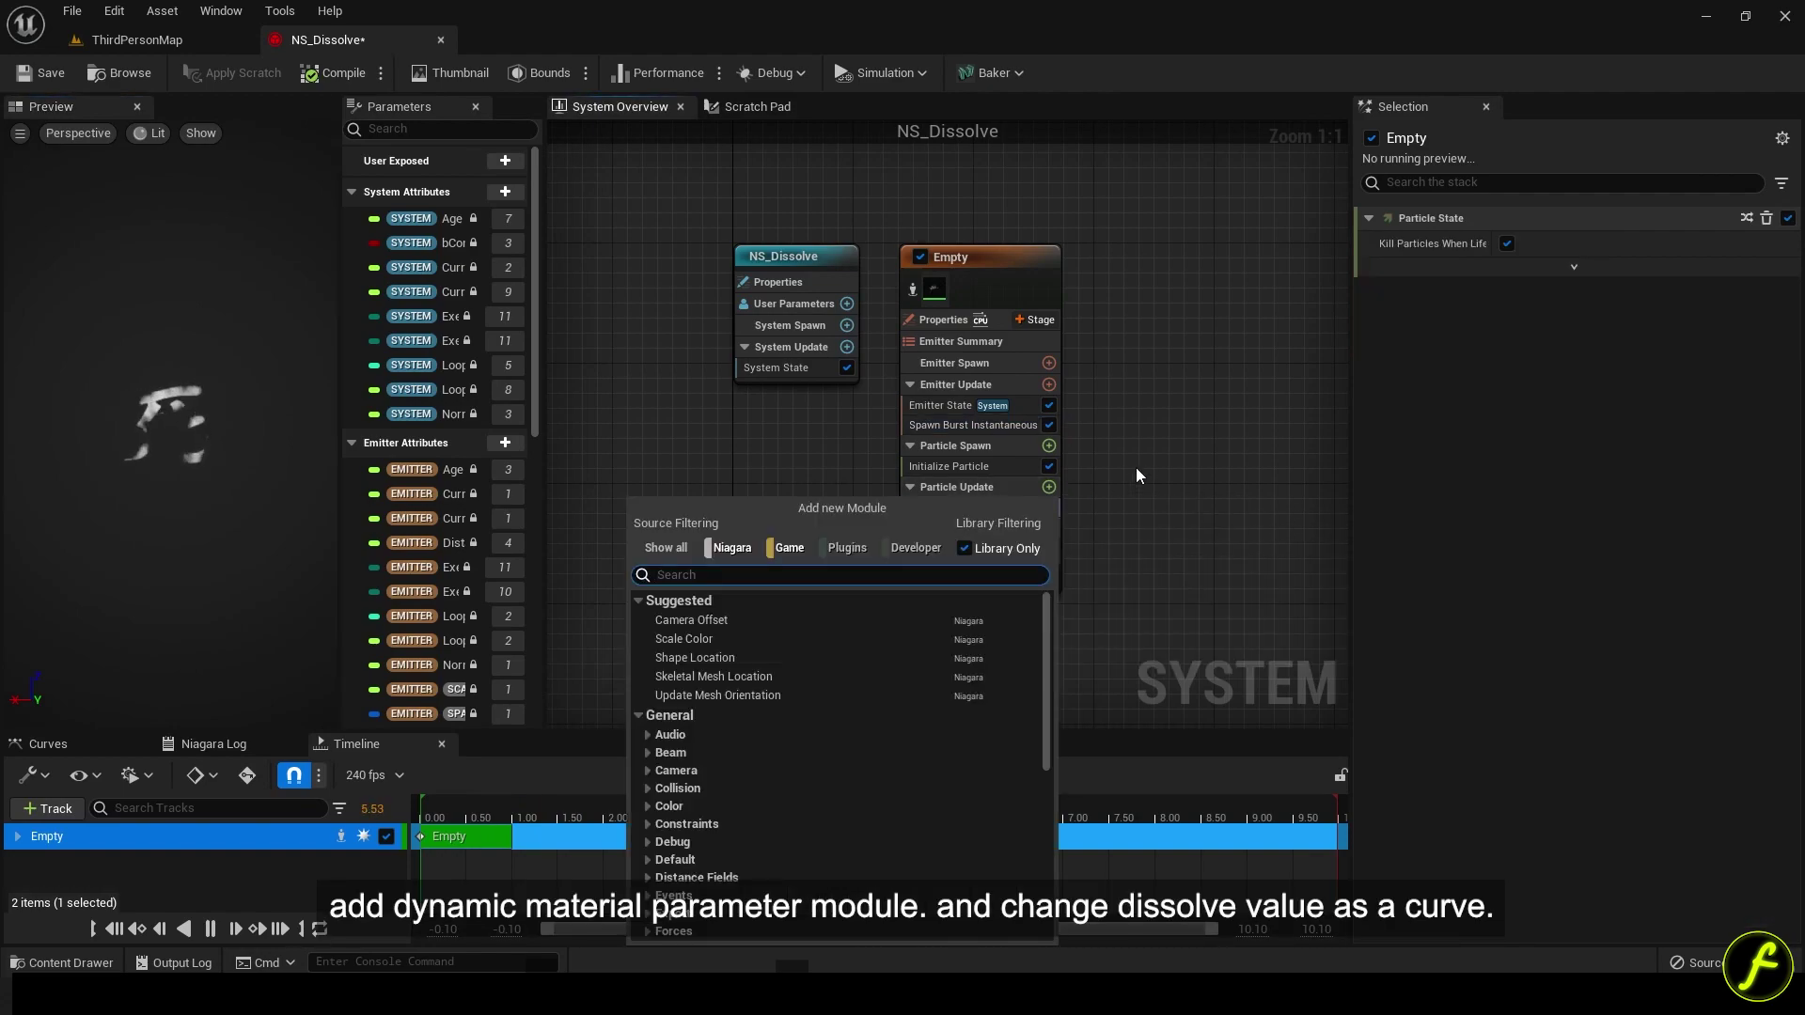
{"action": "type", "text": "dyna"}
{"action": "left_click", "coordinate": [1136, 475]}
{"action": "key", "text": "Return"}
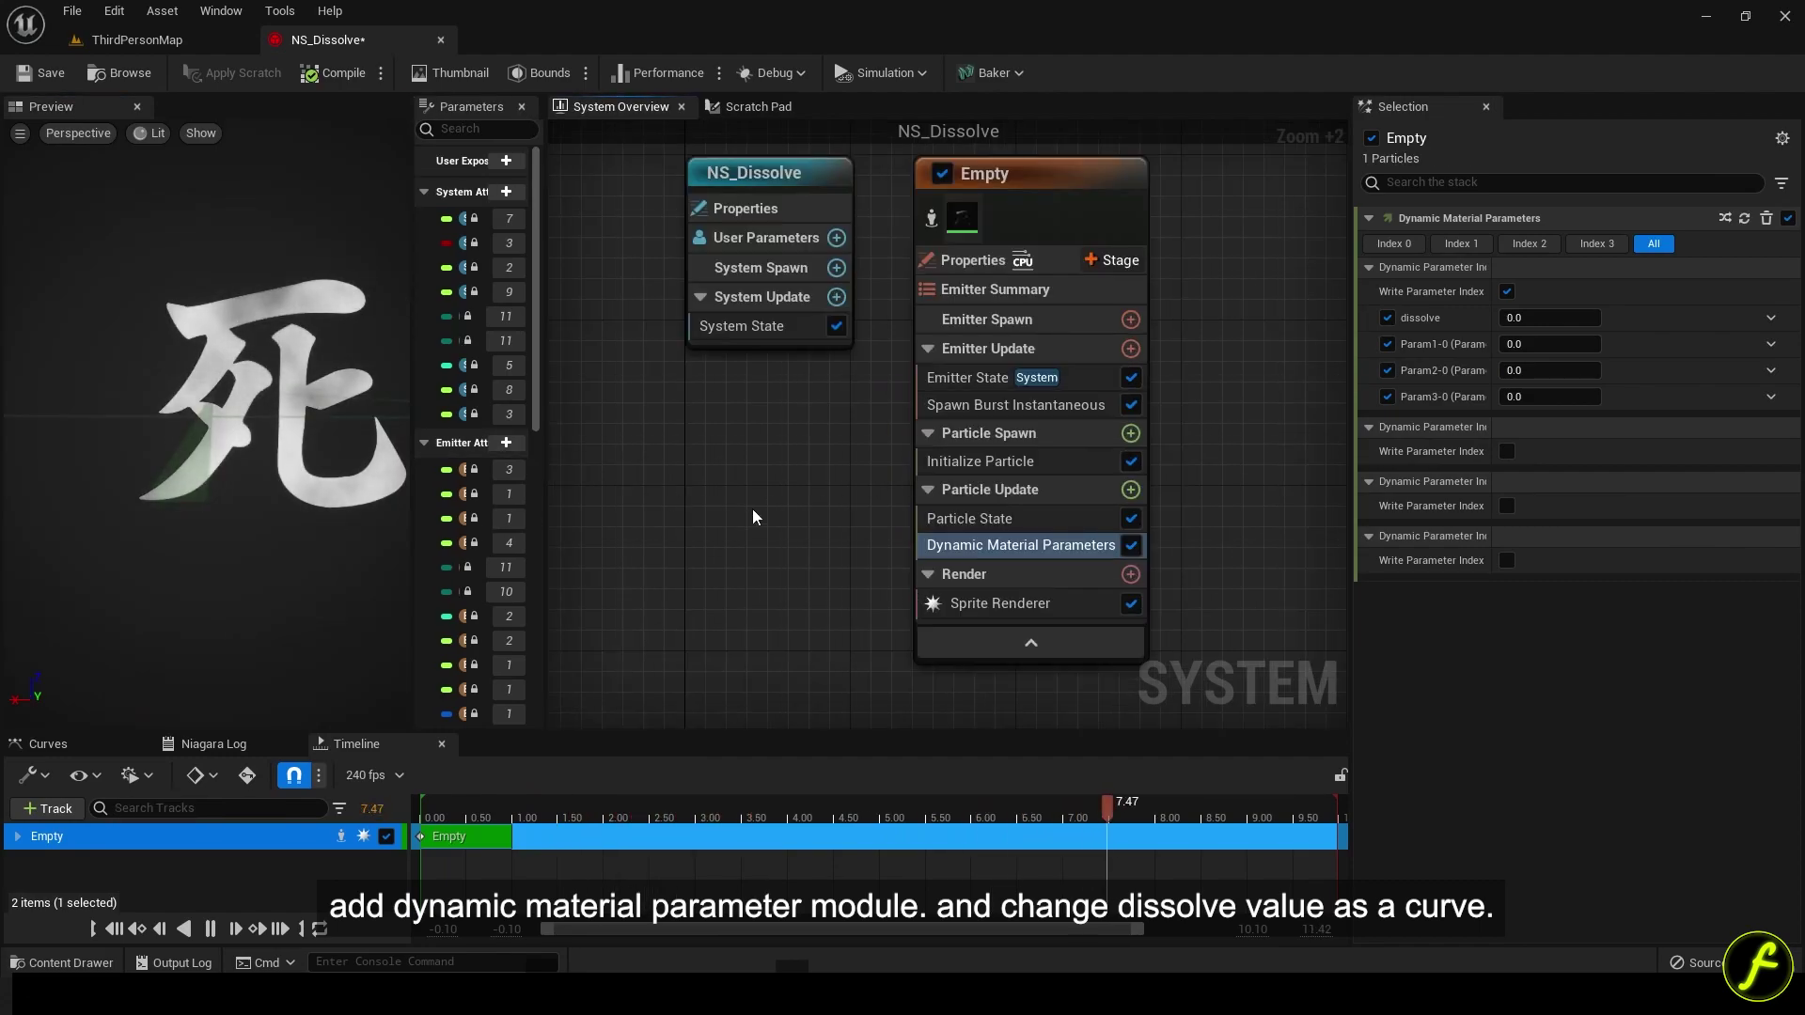
Drive the dissolve value of the Dynamic Material Parameters module with Float from Curve.
{"action": "left_click", "coordinate": [1011, 551]}
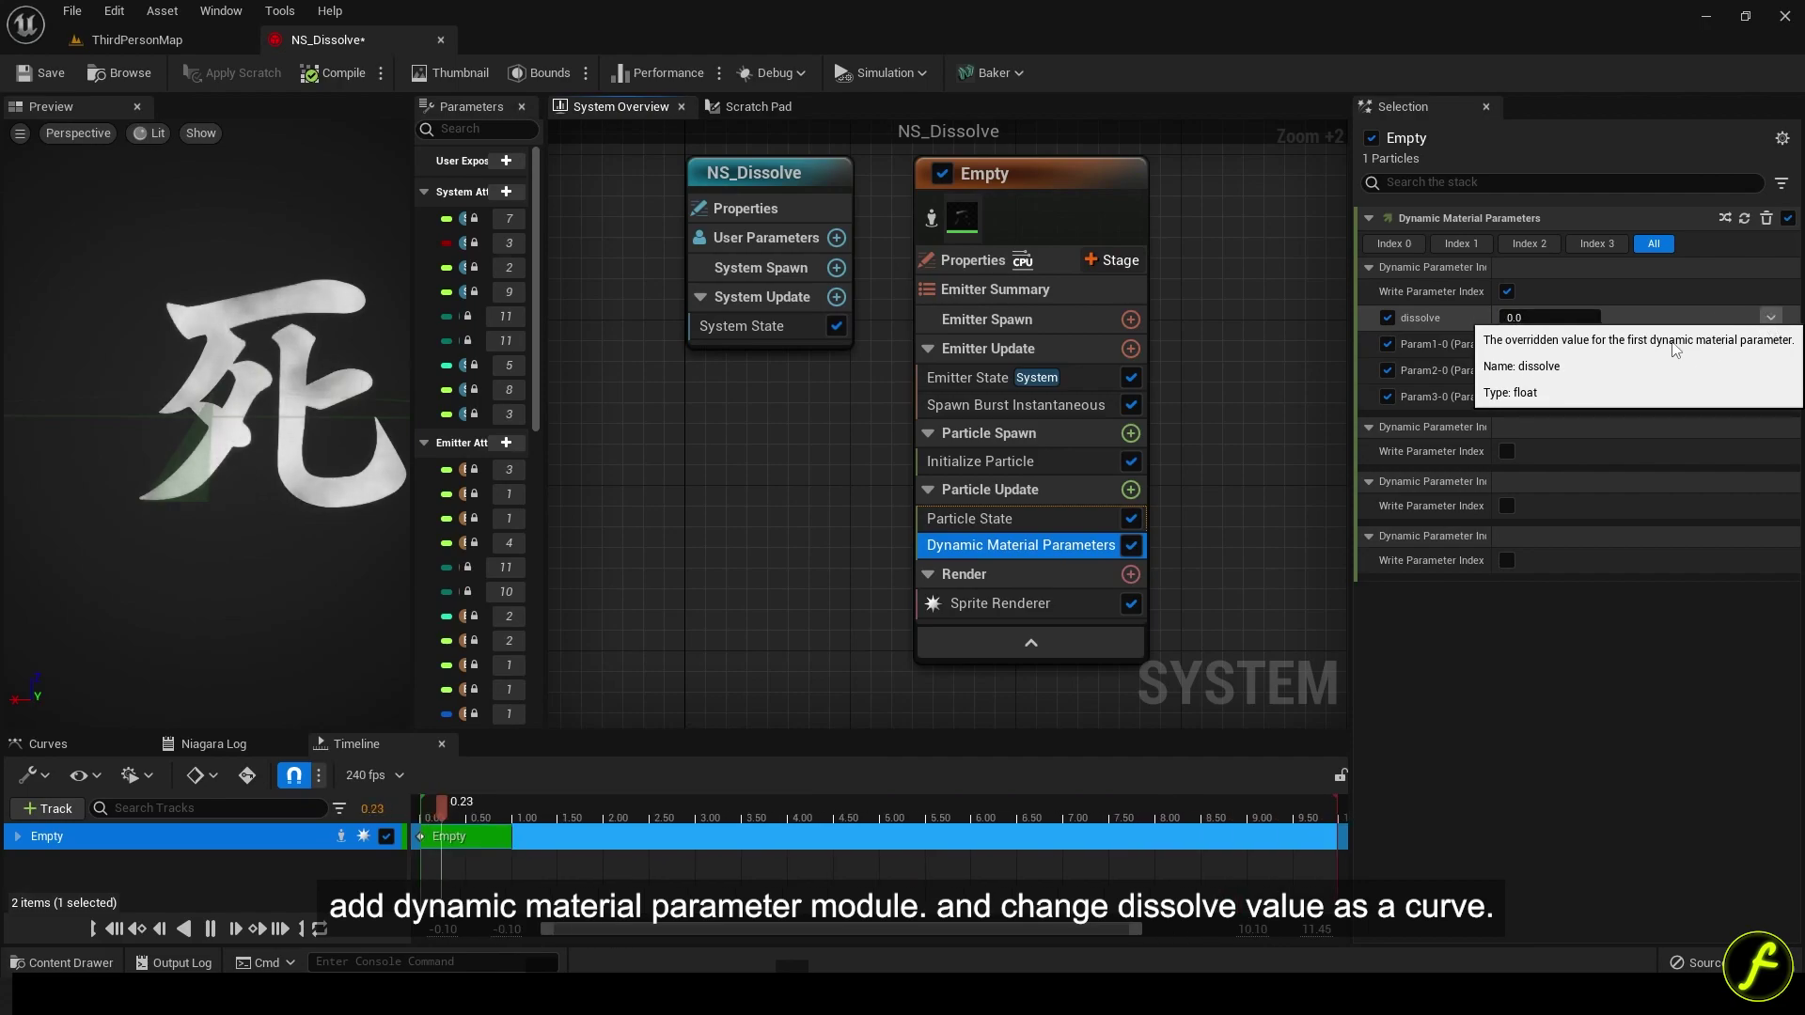
{"action": "left_click", "coordinate": [1770, 318]}
{"action": "type", "text": "curve"}
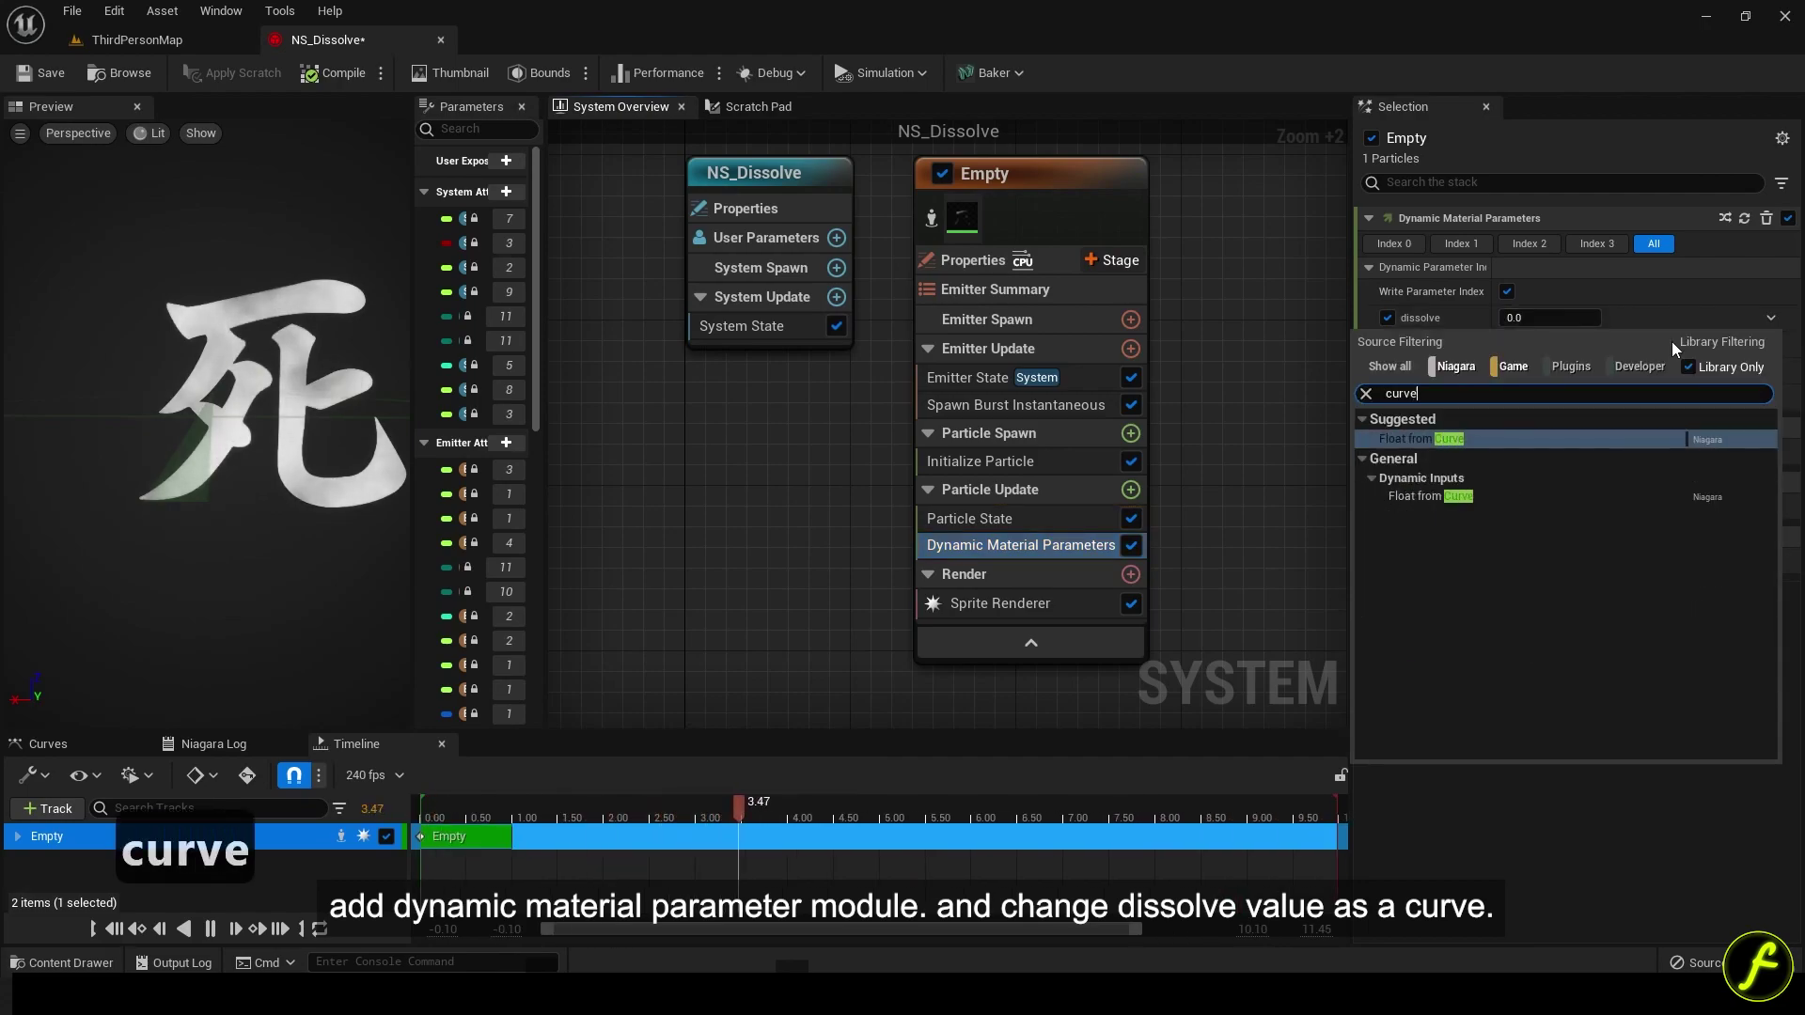
{"action": "key", "text": "Return"}
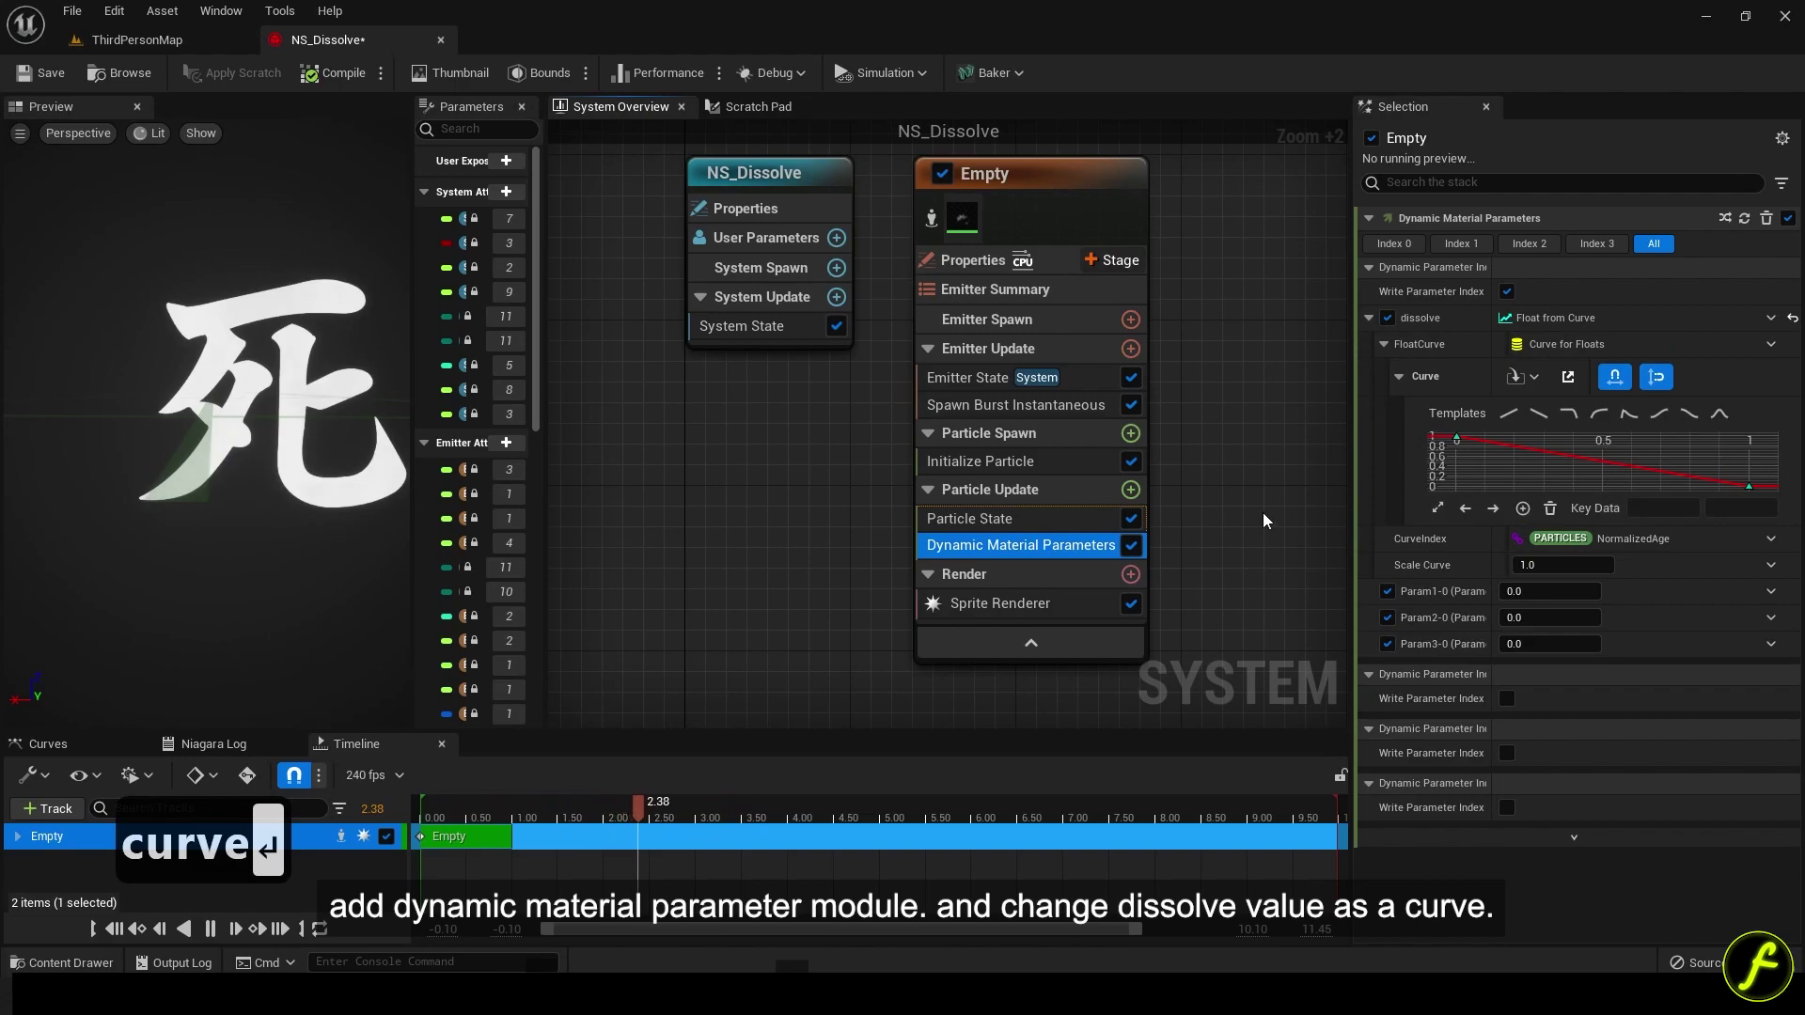
Set the value of the dissolve curve's end key at time 1.0 to -0.8.
{"action": "left_click_drag", "start_coordinate": [1687, 458], "coordinate": [1767, 506]}
{"action": "left_click", "coordinate": [1740, 508]}
{"action": "type", "text": "-."}
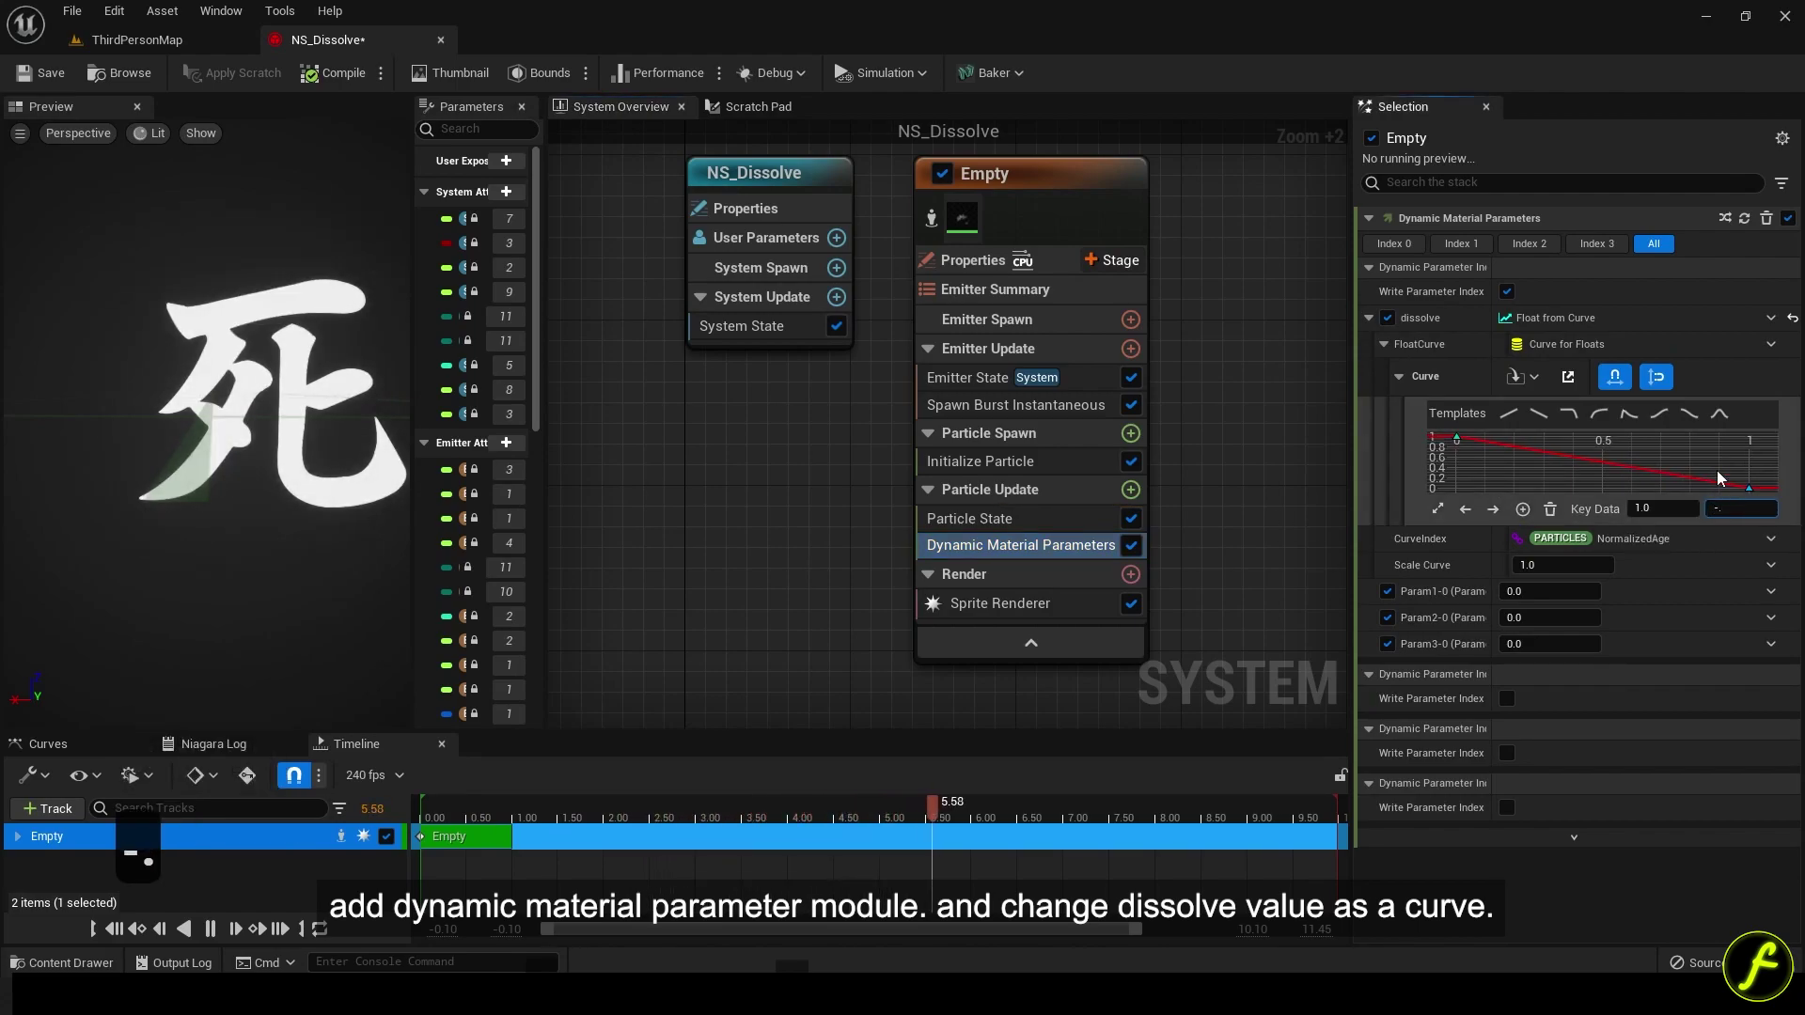
{"action": "key", "text": "BackSpace"}
{"action": "key", "text": "BackSpace"}
{"action": "key", "text": "BackSpace"}
{"action": "type", "text": "-.8"}
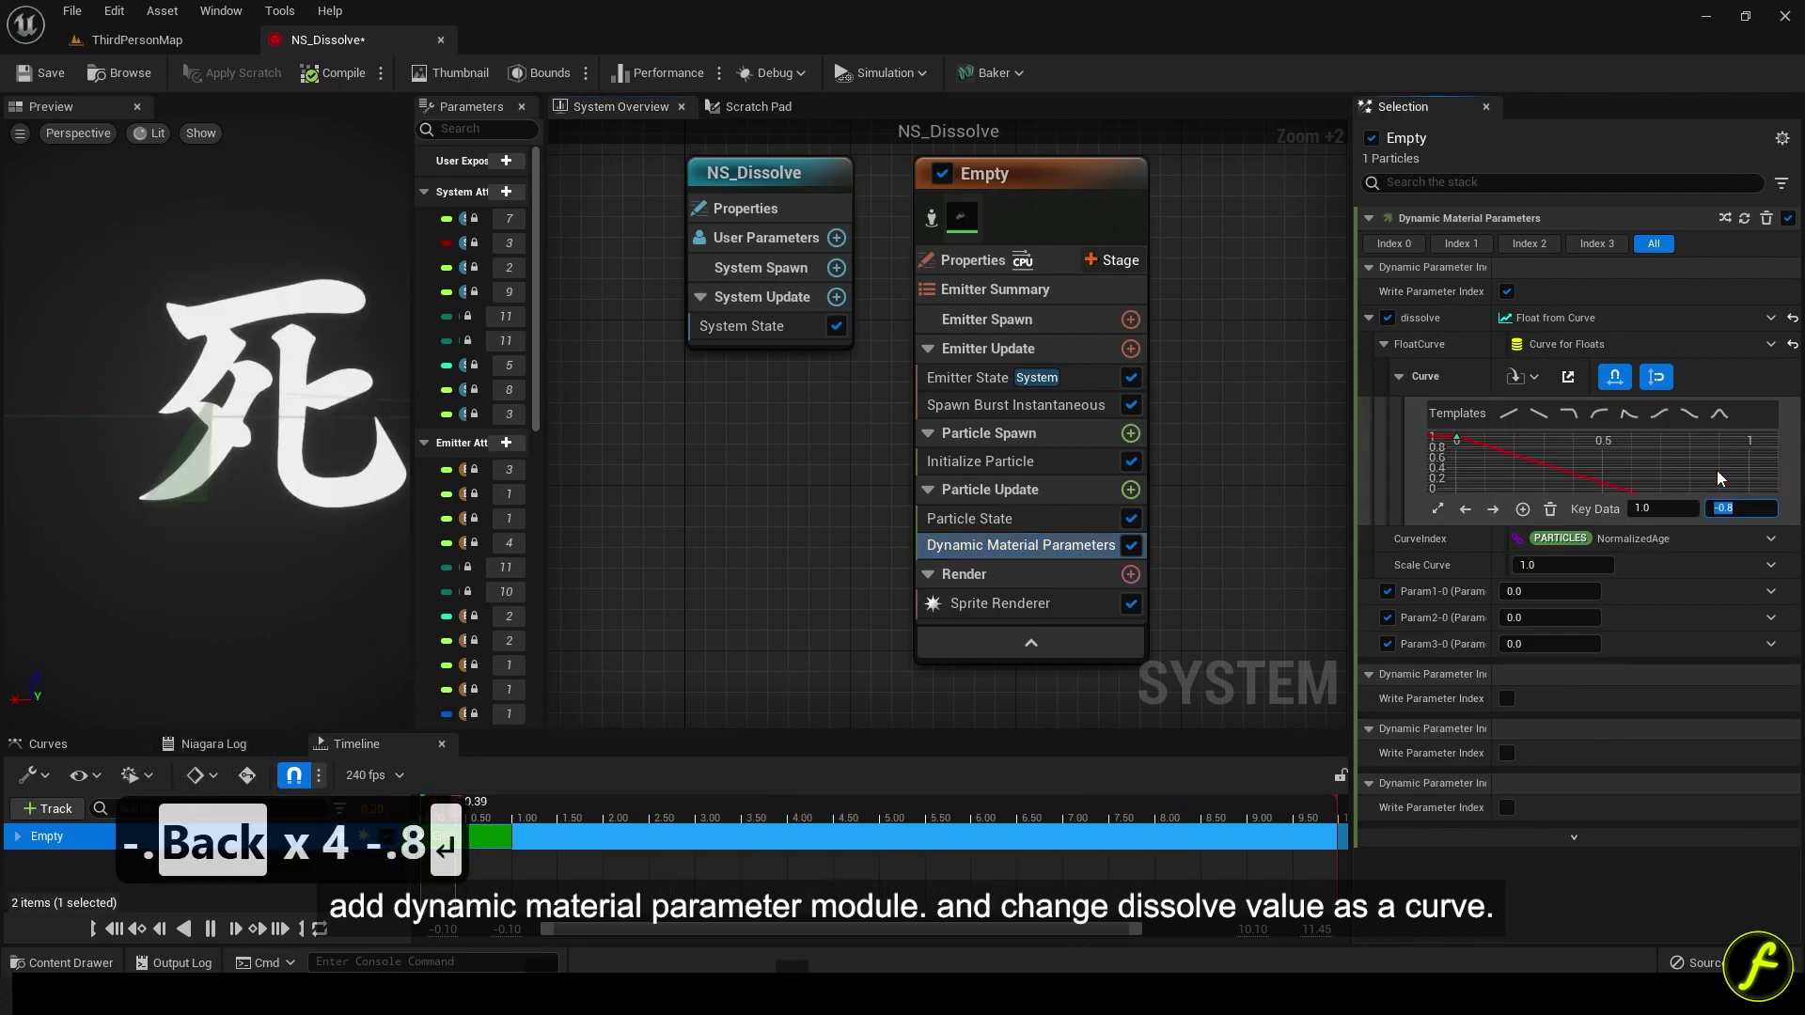
{"action": "key", "text": "Return"}
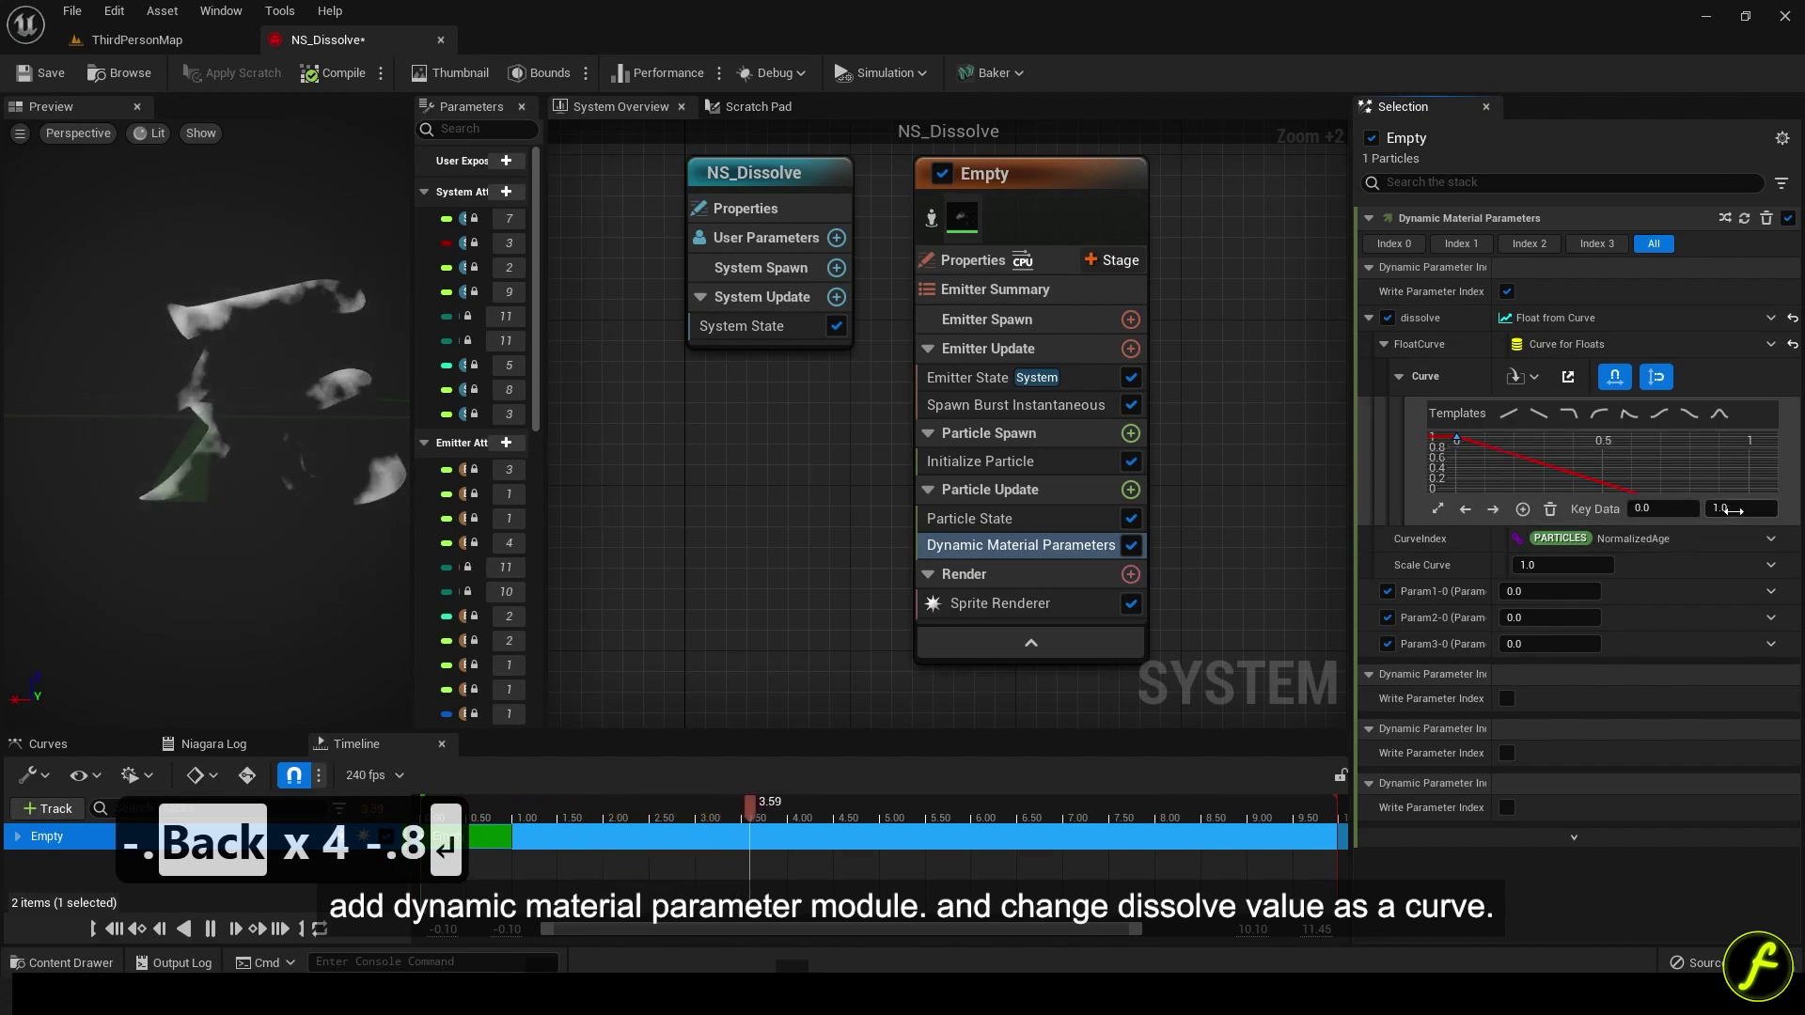
Set the dissolve curve's first key to 0.5, smooth its tangent and fit the whole curve in view.
{"action": "left_click", "coordinate": [1742, 509]}
{"action": "type", "text": ".5"}
{"action": "key", "text": "Return"}
{"action": "key", "text": "2"}
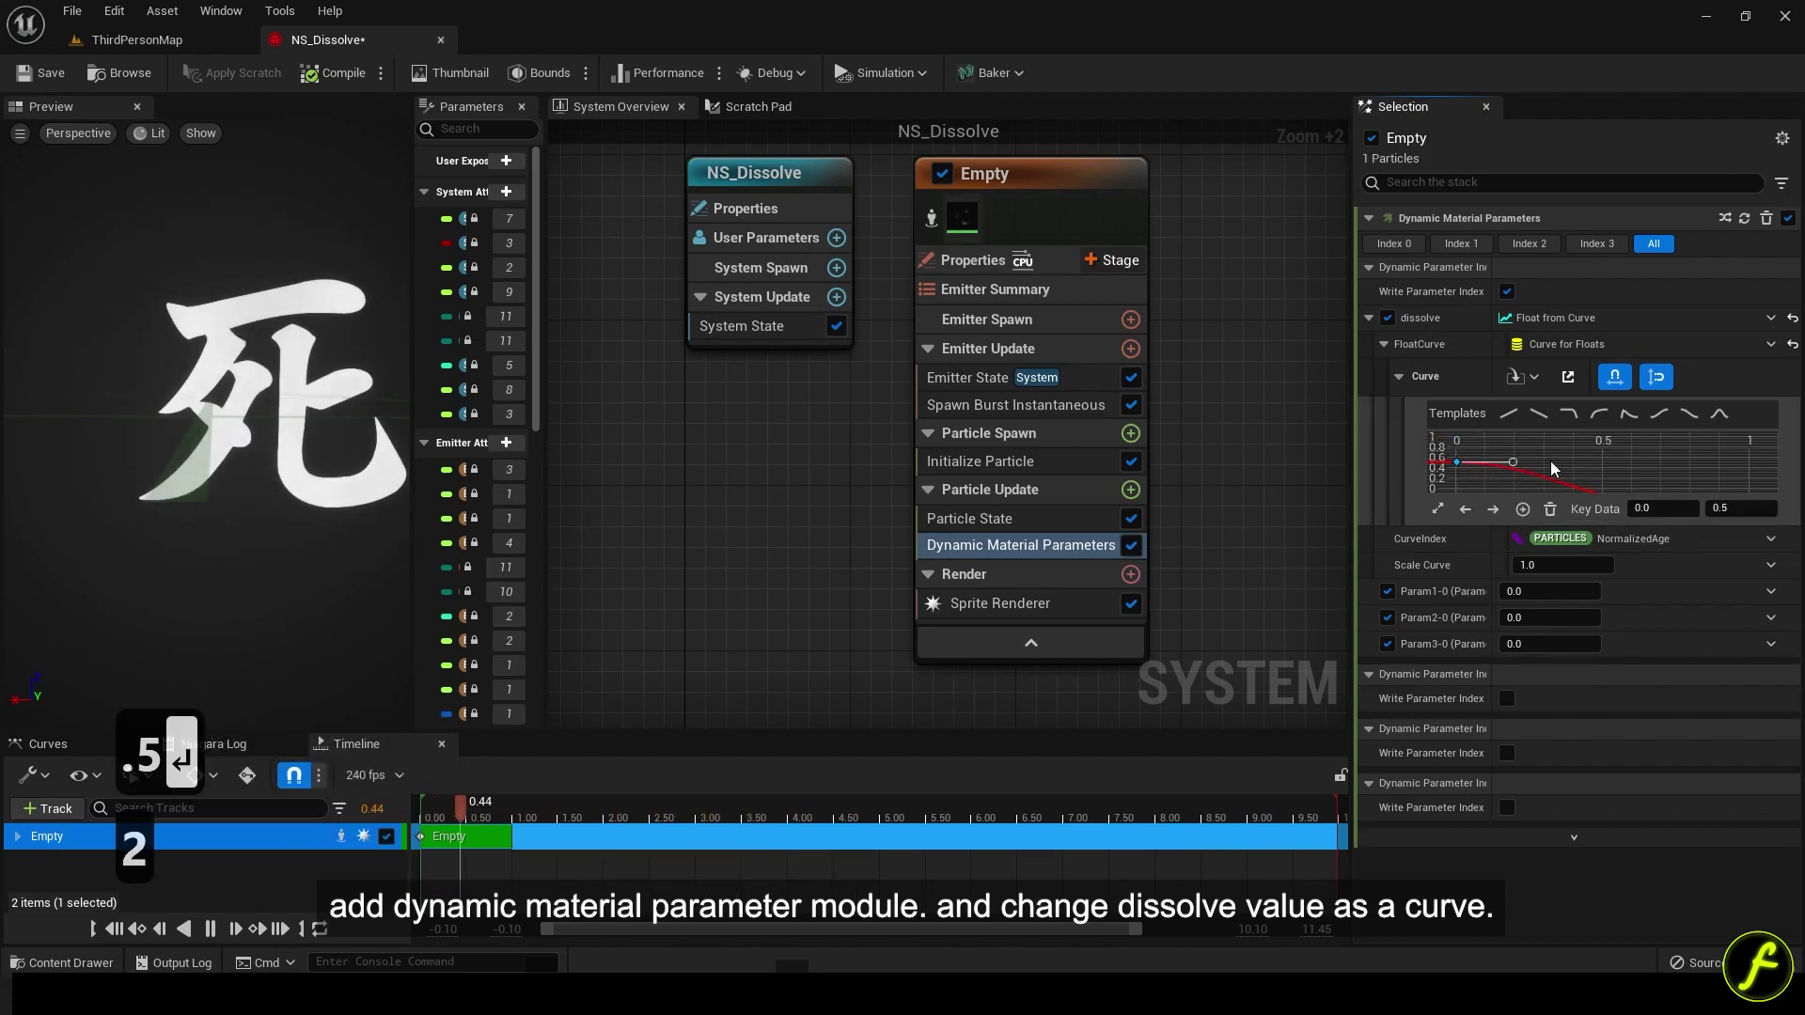
{"action": "left_click", "coordinate": [1549, 461]}
{"action": "left_click", "coordinate": [1438, 513]}
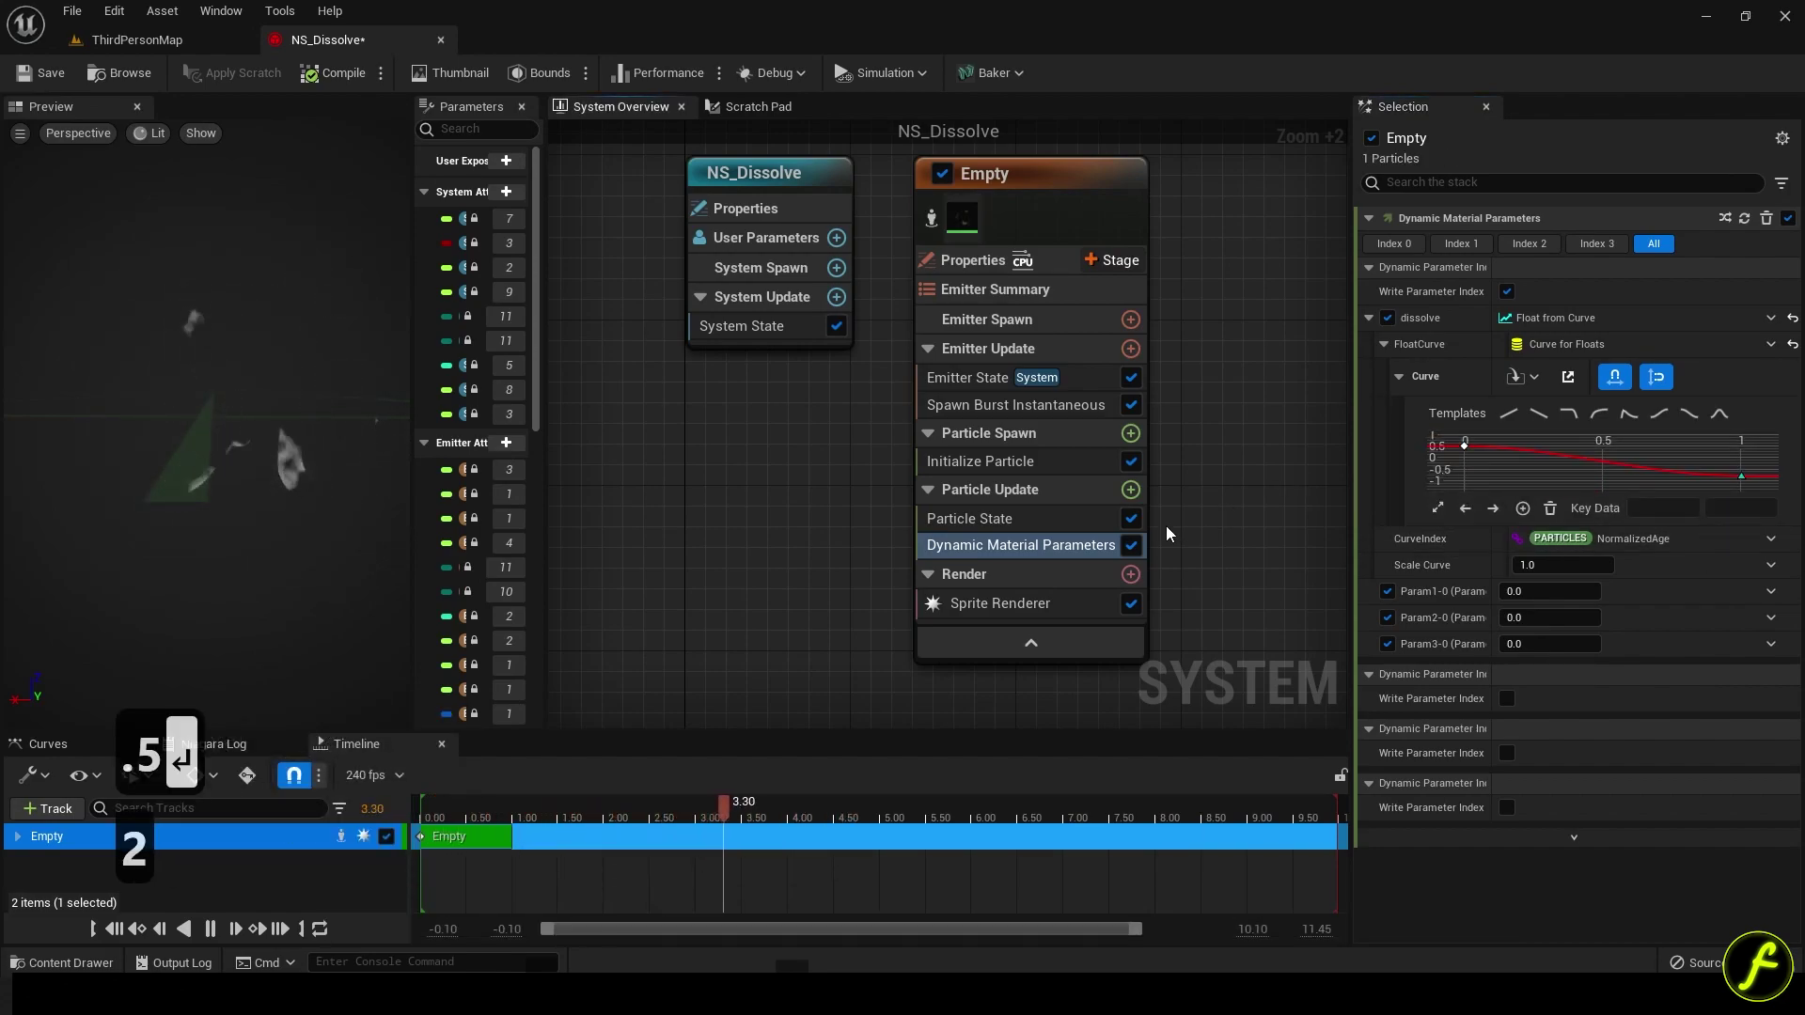
Set the particle Lifetime in the Initialize Particle module to 3.
{"action": "left_click", "coordinate": [1026, 461]}
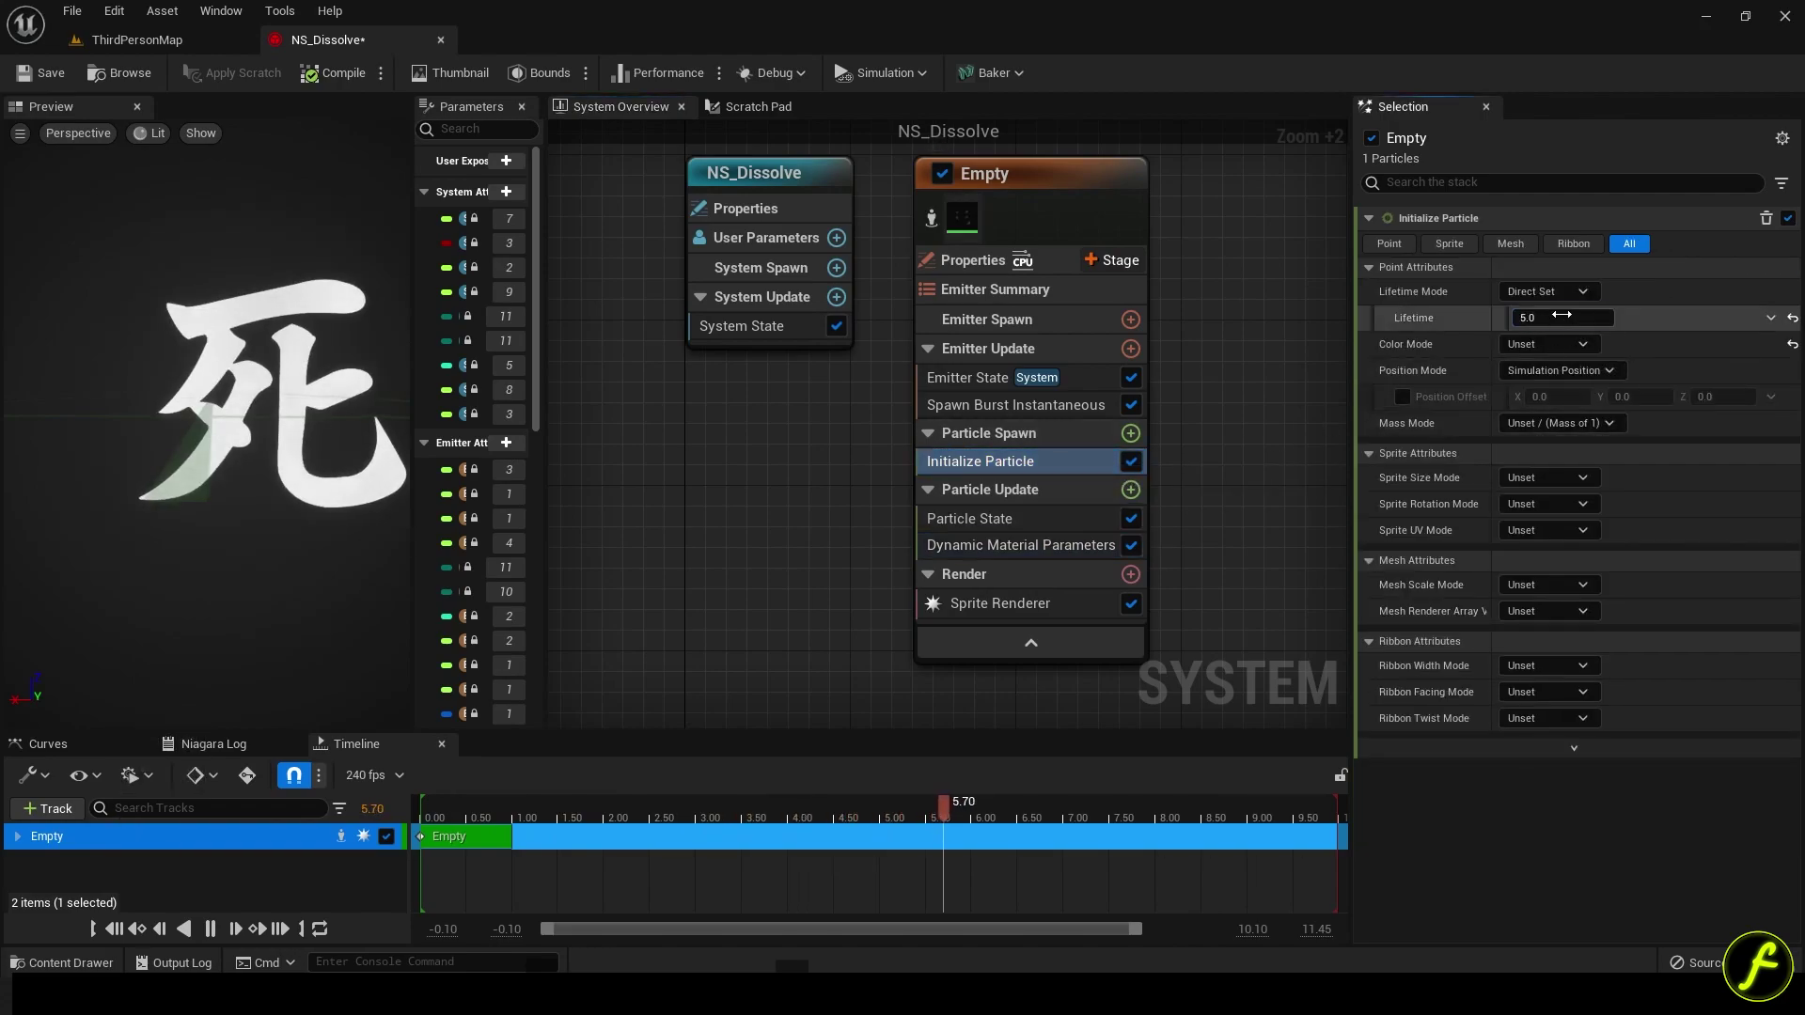
{"action": "left_click", "coordinate": [1562, 317]}
{"action": "type", "text": "3"}
{"action": "key", "text": "Return"}
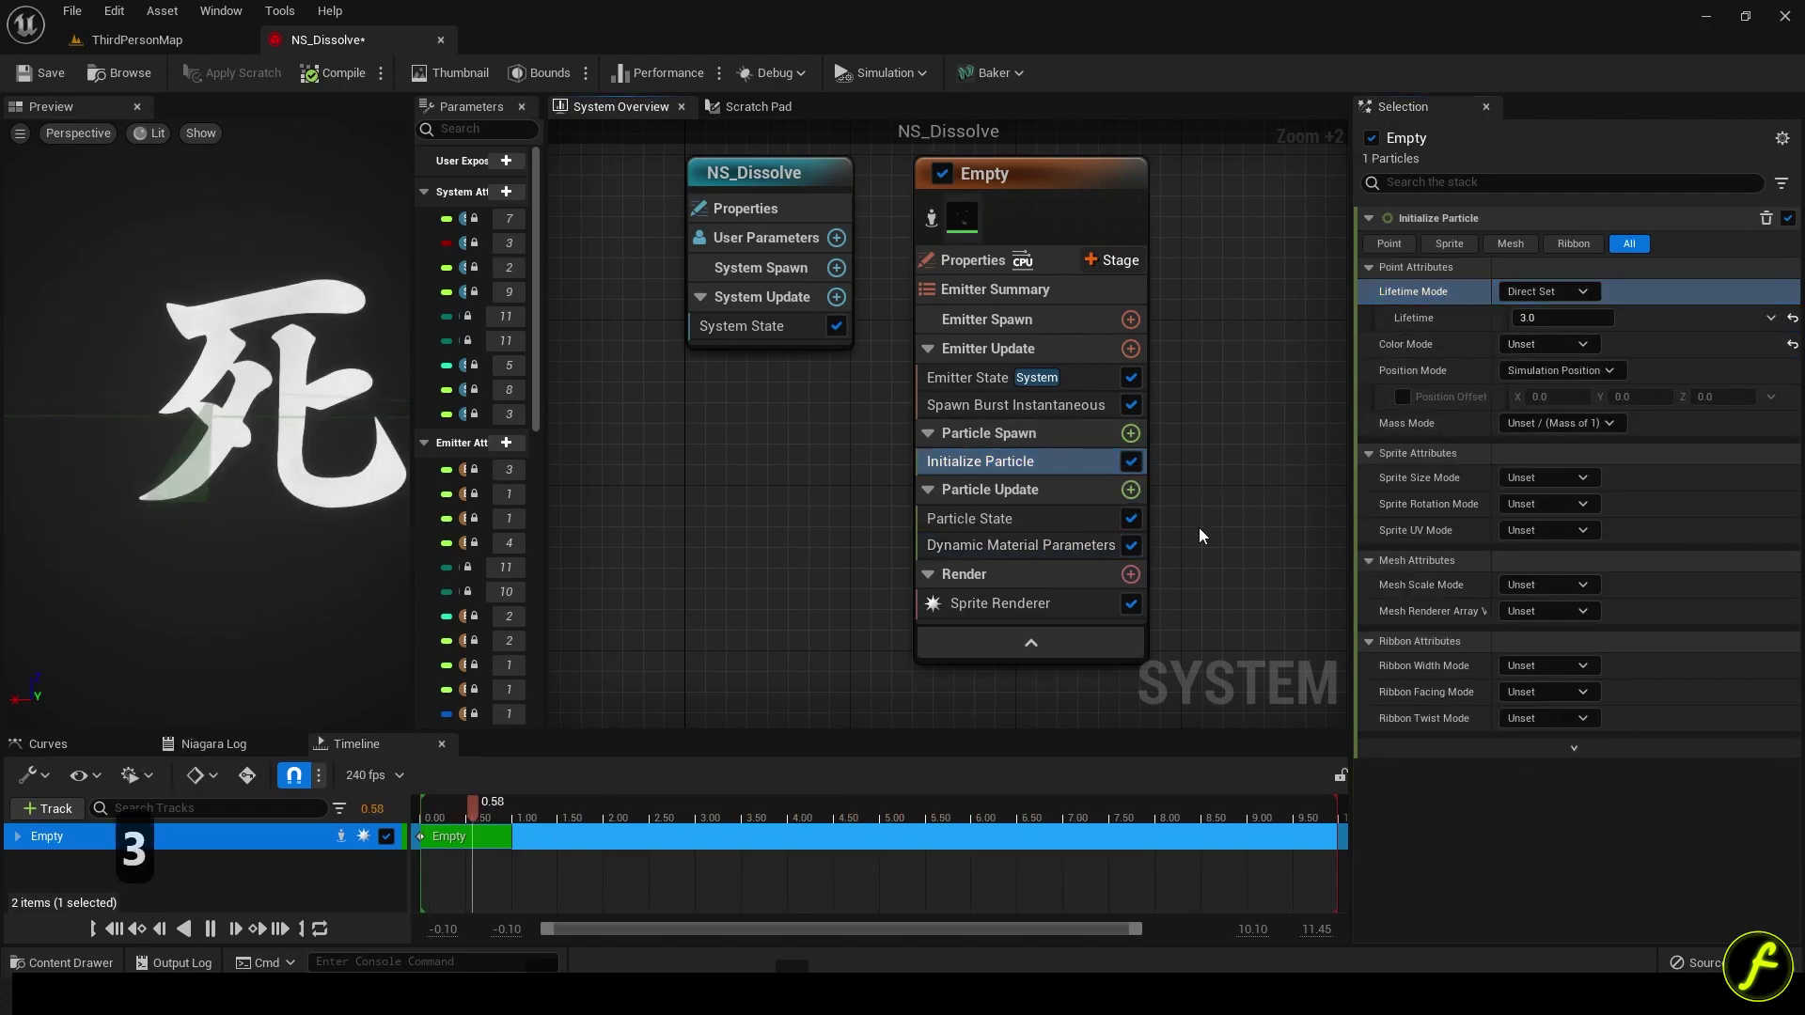
Add a key at time 0.4 to the dissolve curve in Dynamic Material Parameters and raise its value to 0.5.
{"action": "left_click", "coordinate": [1139, 544]}
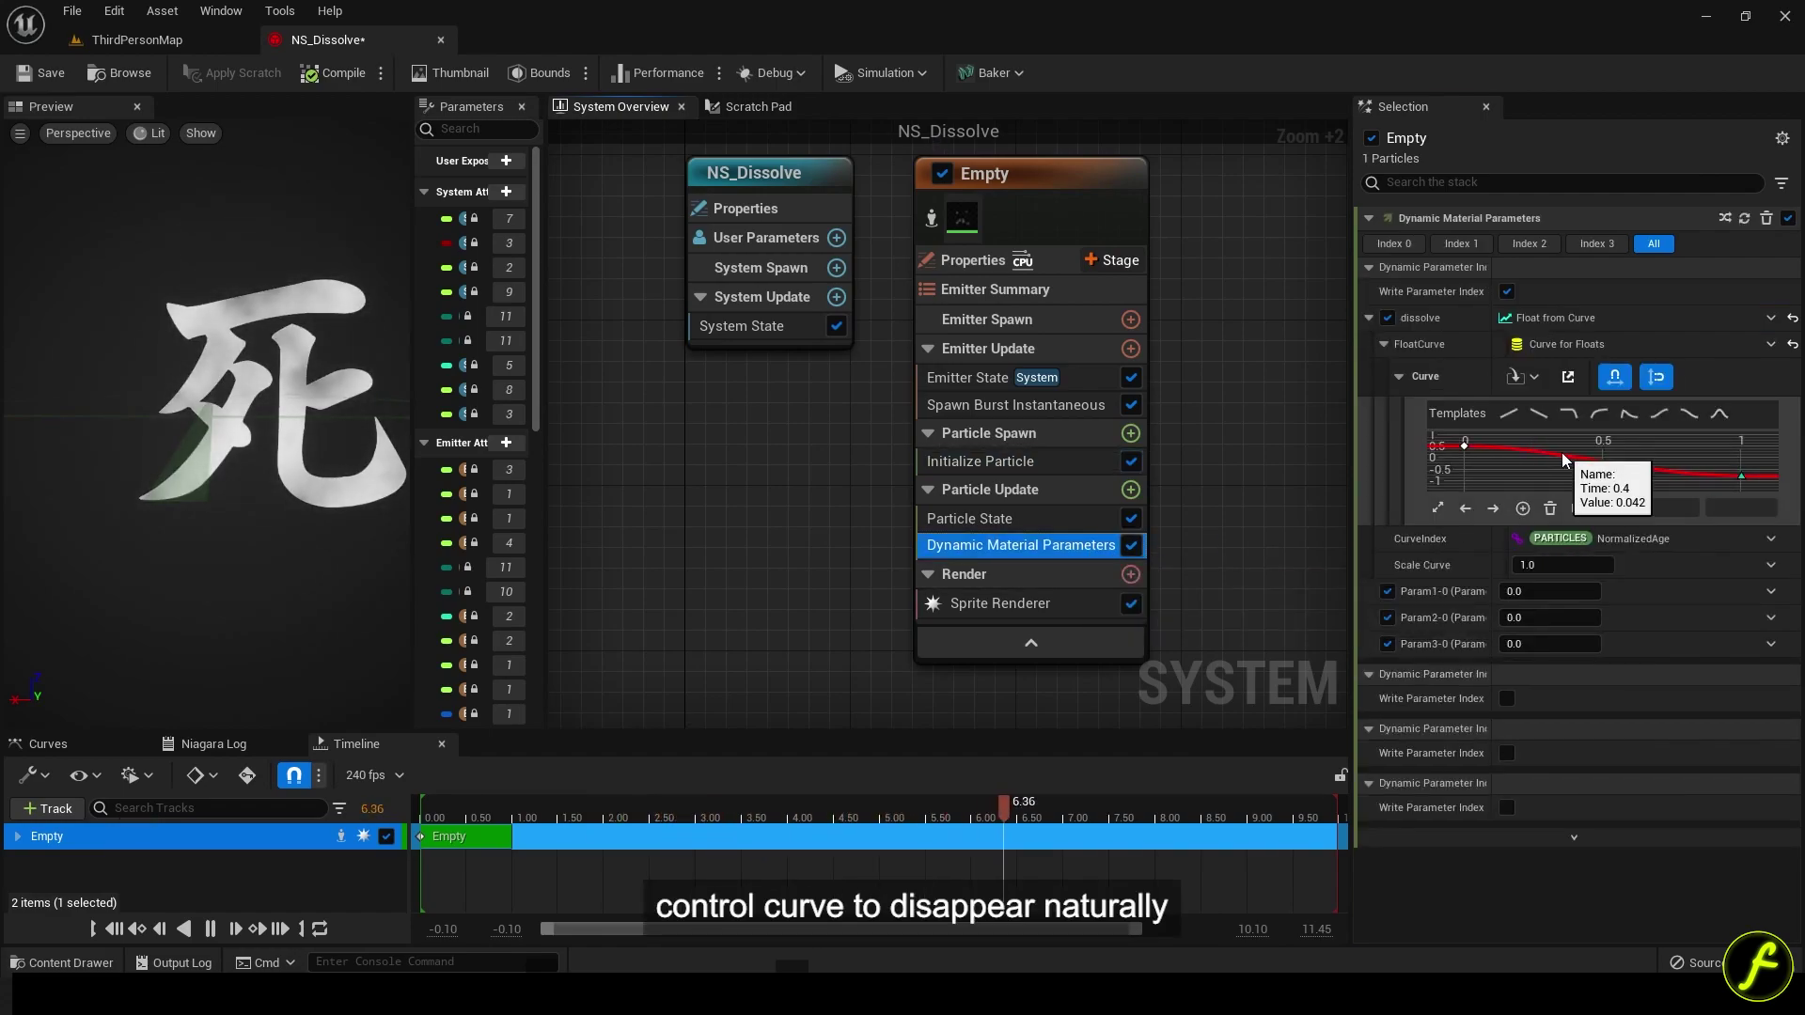
{"action": "right_click", "coordinate": [1562, 455]}
{"action": "left_click", "coordinate": [1589, 540]}
{"action": "left_click_drag", "start_coordinate": [1576, 458], "coordinate": [1581, 451]}
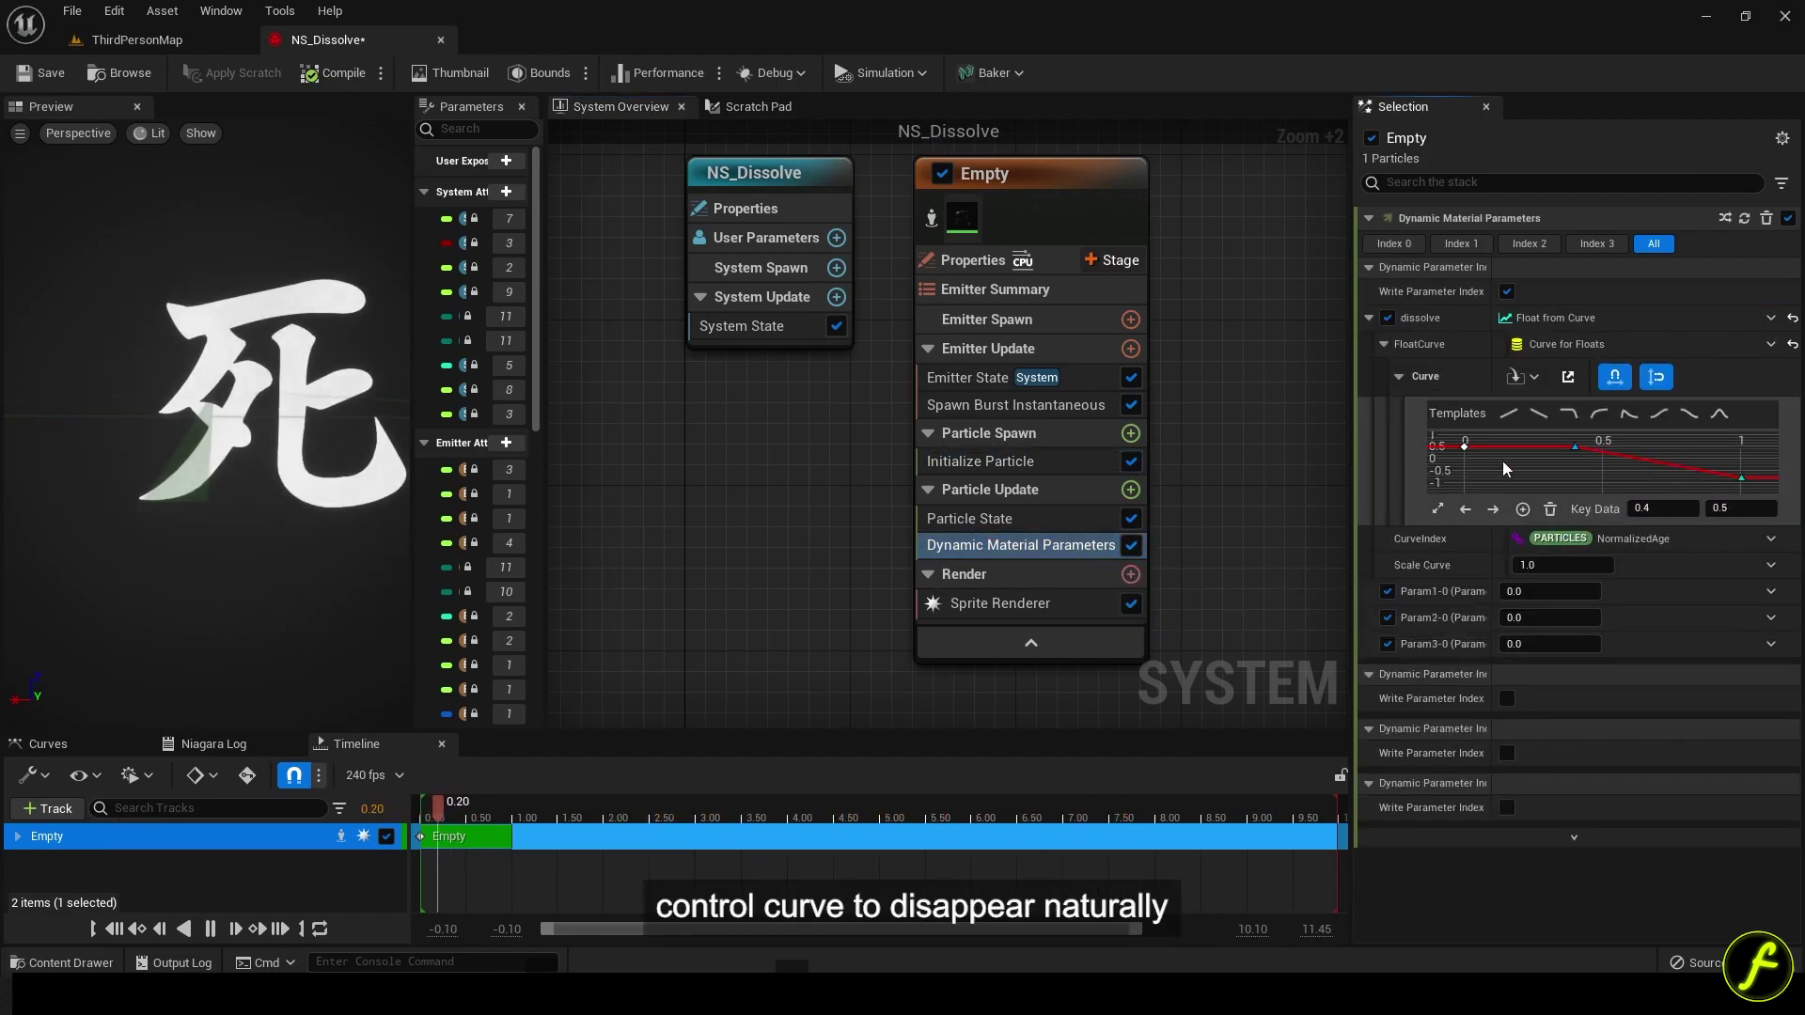
Lower the dissolve curve's first key to about the end key's level and move the middle key to about time 0.5, near value 1.
{"action": "left_click_drag", "start_coordinate": [1464, 447], "coordinate": [1466, 474]}
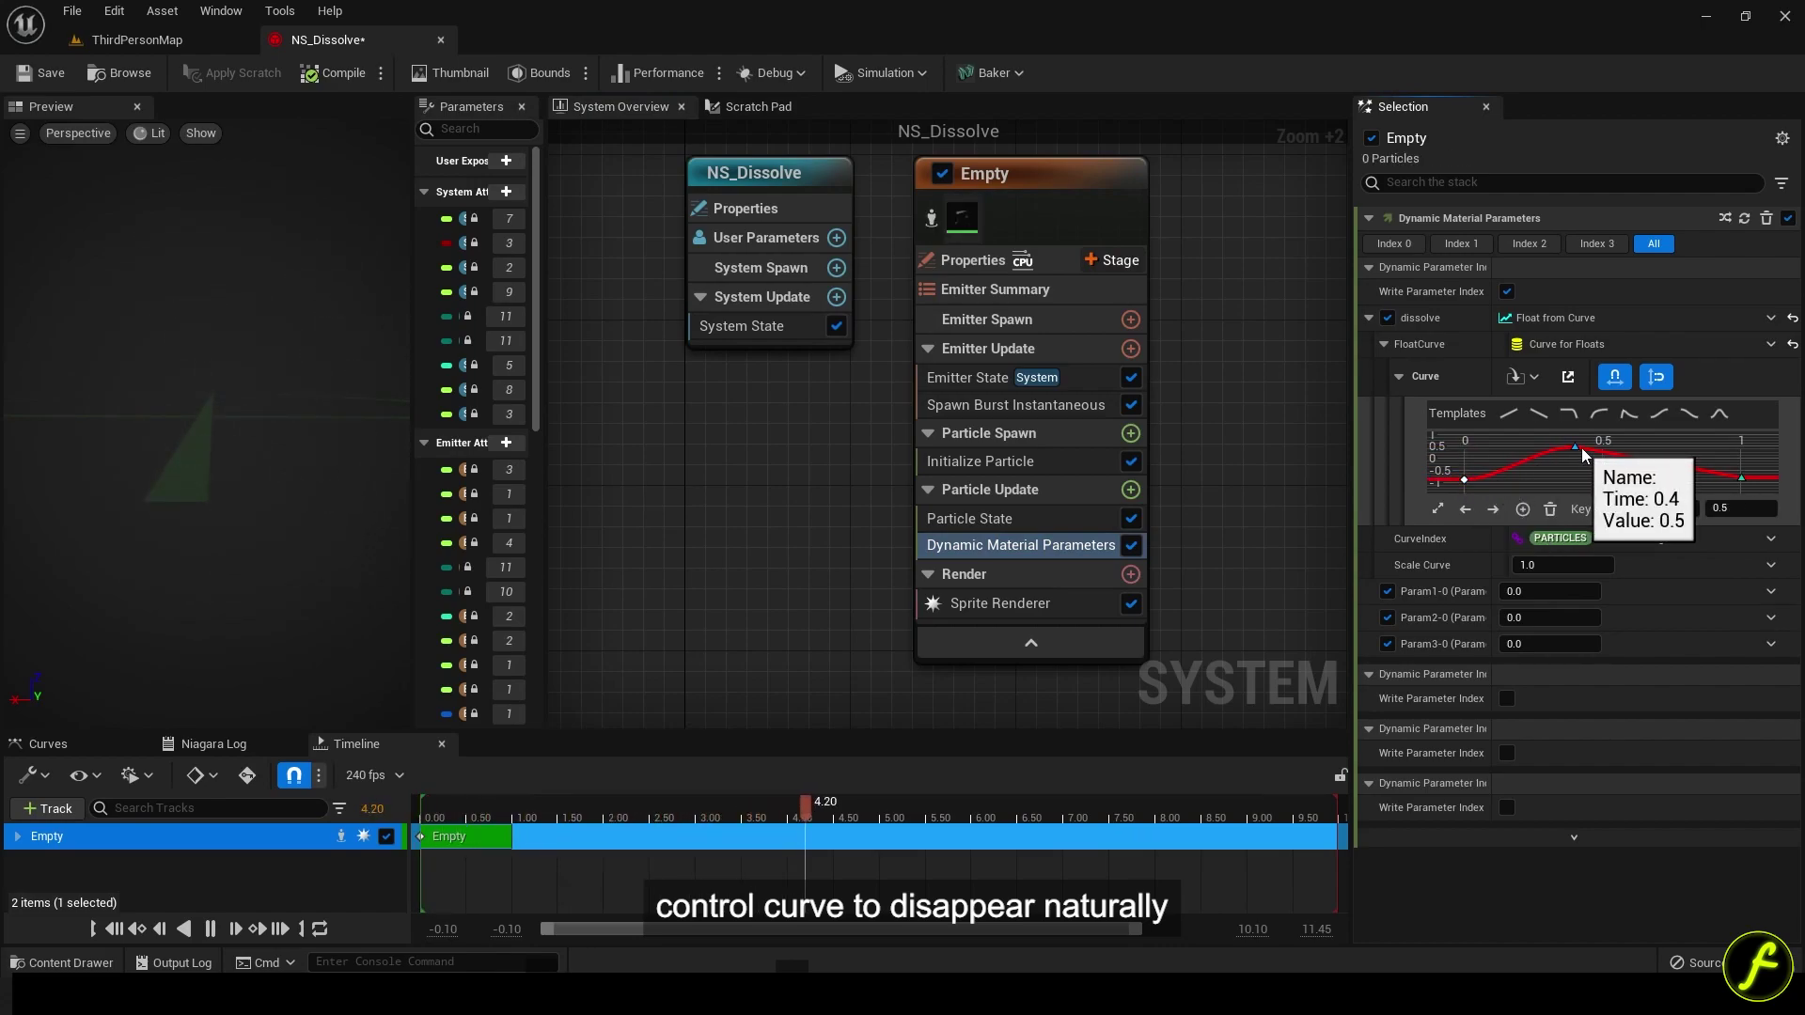
{"action": "left_click_drag", "start_coordinate": [1579, 447], "coordinate": [1605, 442]}
{"action": "left_click", "coordinate": [1617, 460]}
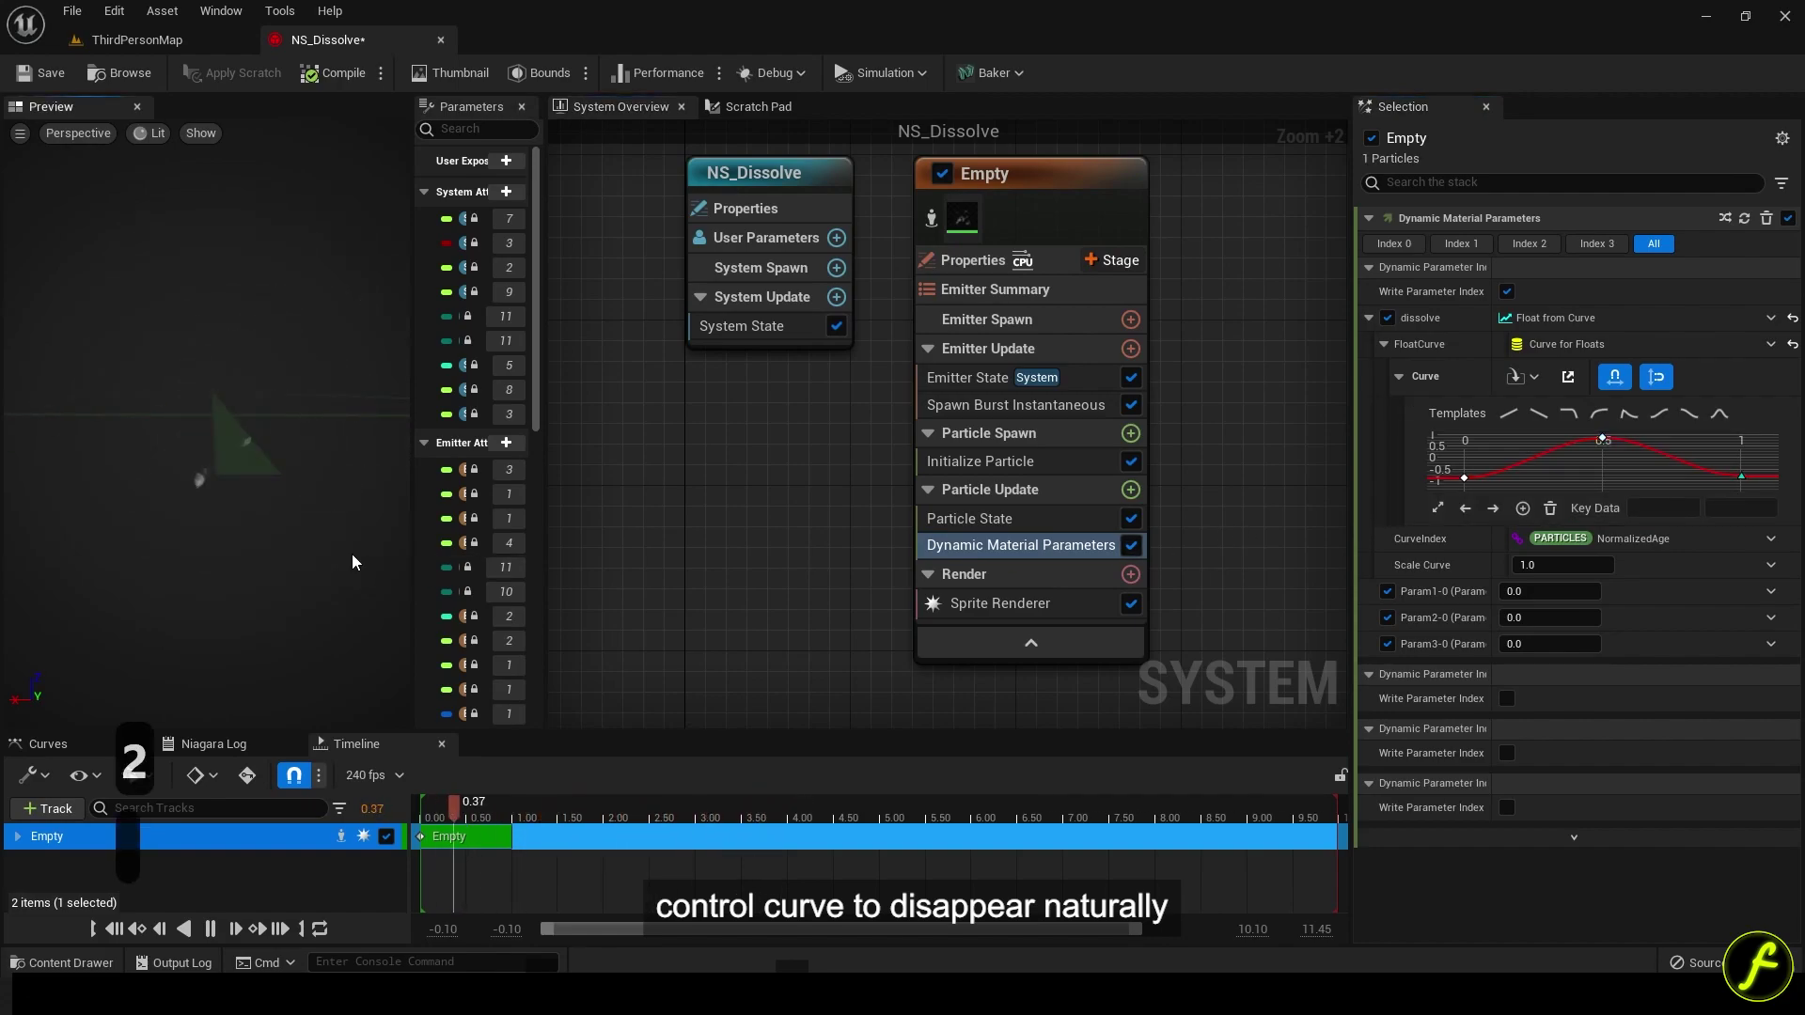
Add a Color module to Particle Update and set its red value to 53.
{"action": "left_click", "coordinate": [1131, 490]}
{"action": "type", "text": "c"}
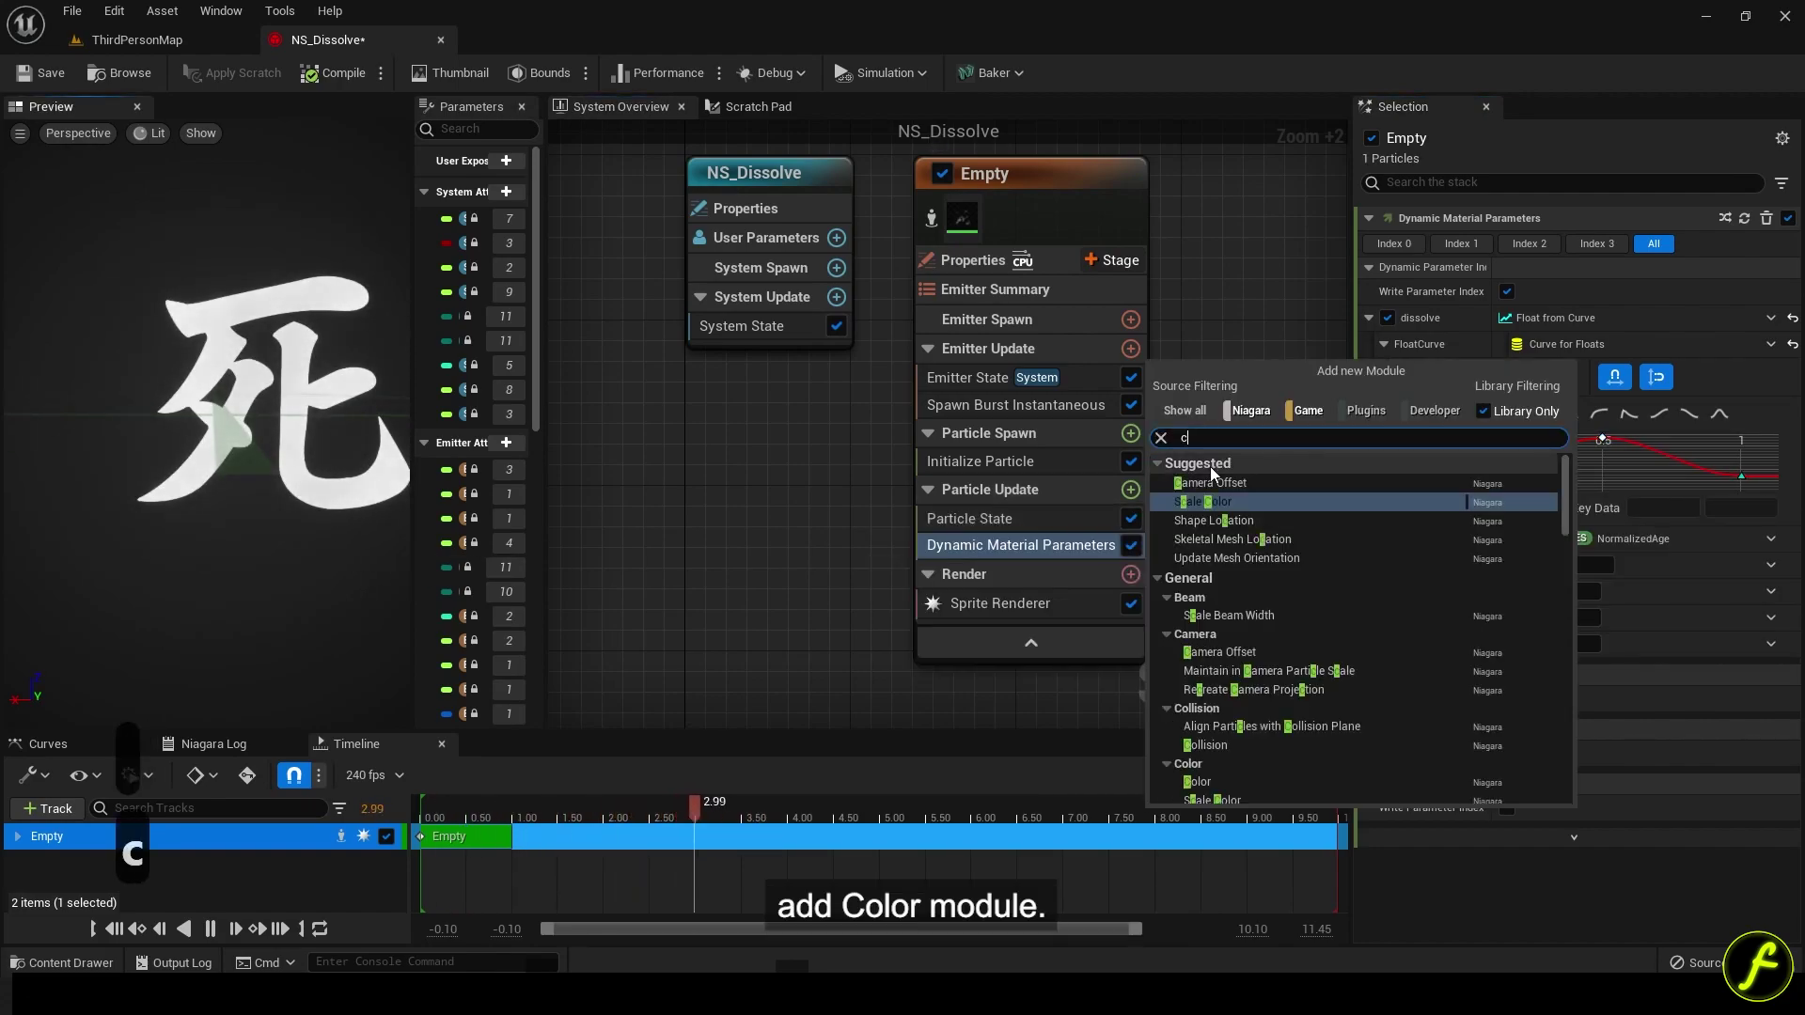
{"action": "type", "text": "olor"}
{"action": "left_click", "coordinate": [1226, 534]}
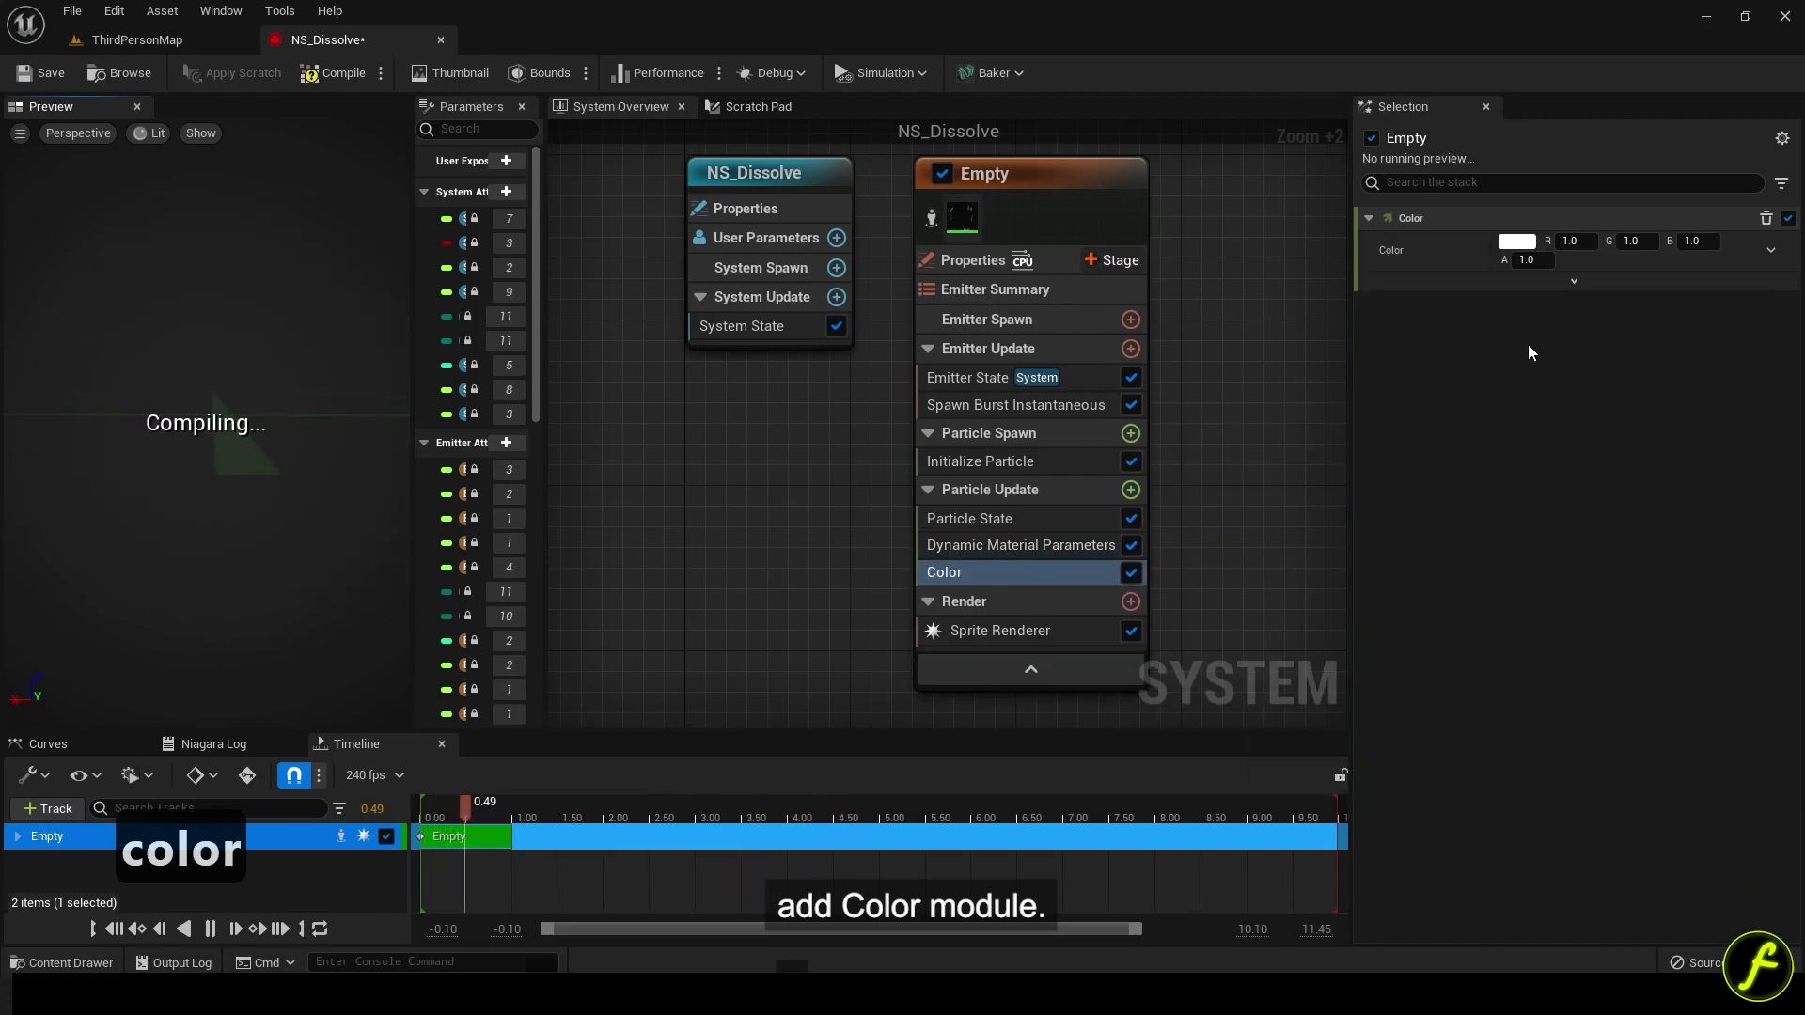
{"action": "left_click", "coordinate": [1572, 242]}
{"action": "type", "text": "53"}
{"action": "key", "text": "Return"}
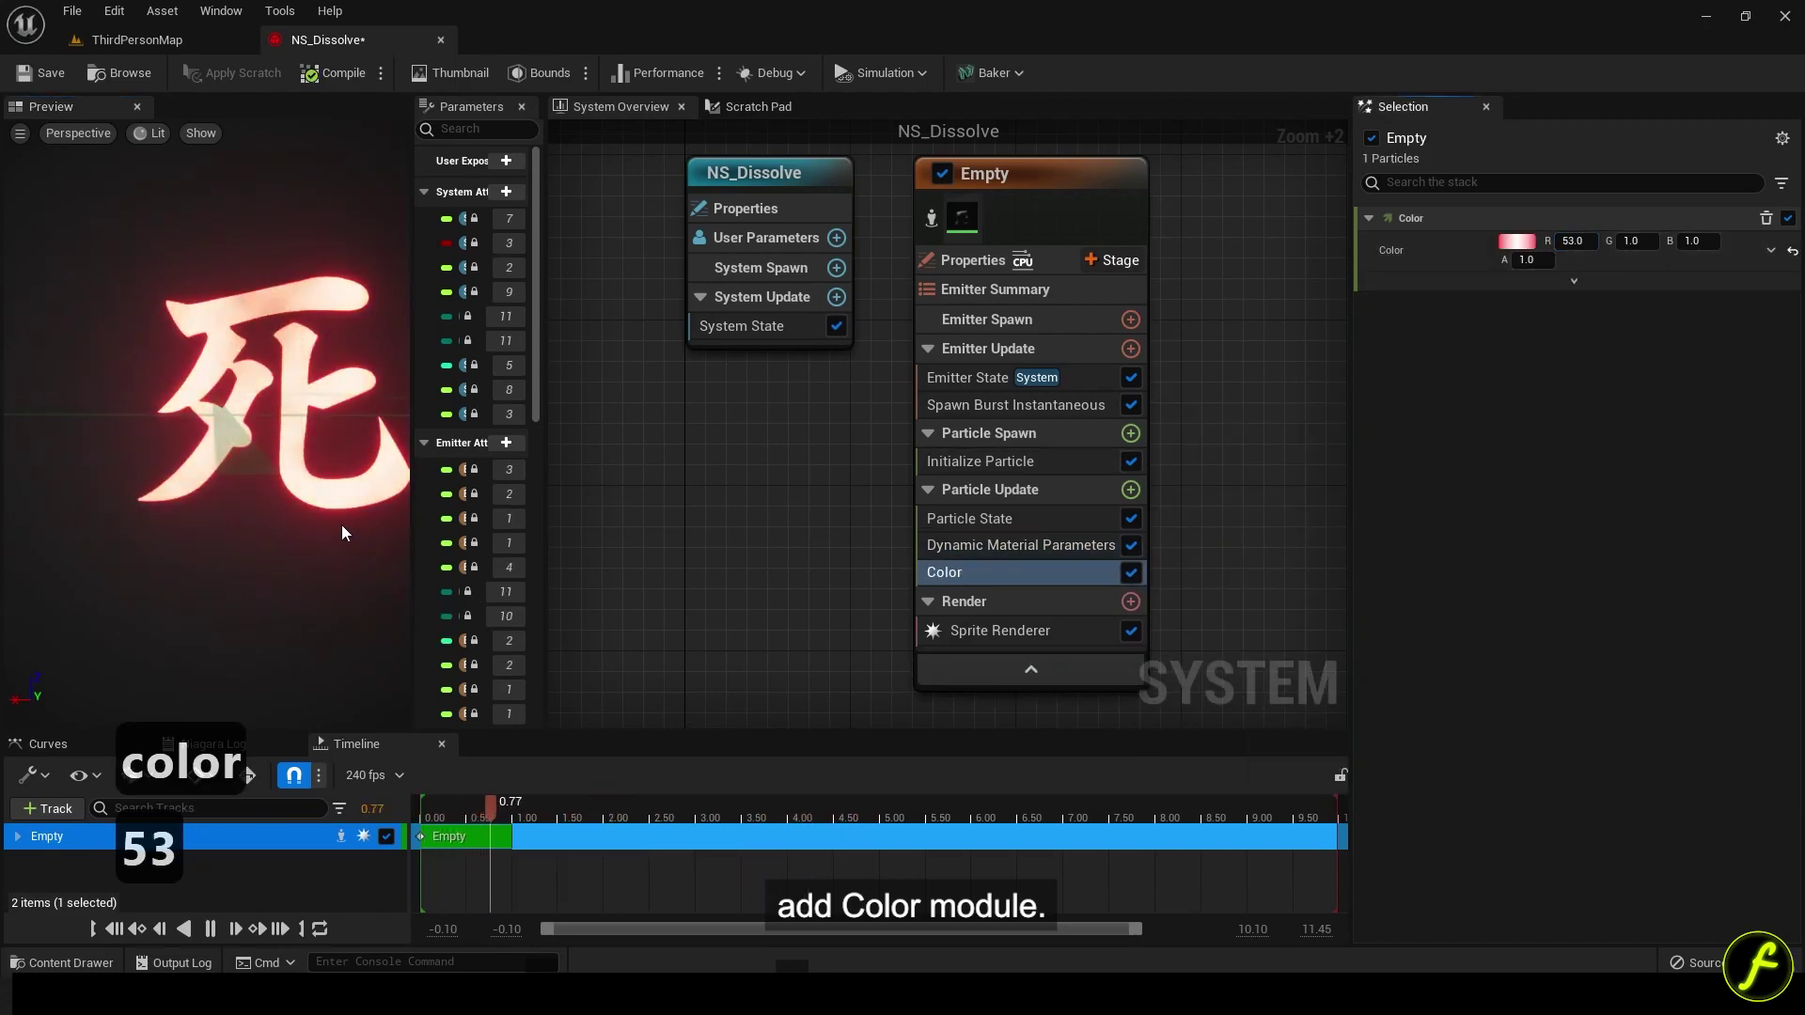
Set the particle Lifetime in the Initialize Particle module to 1.
{"action": "left_click", "coordinate": [1010, 554]}
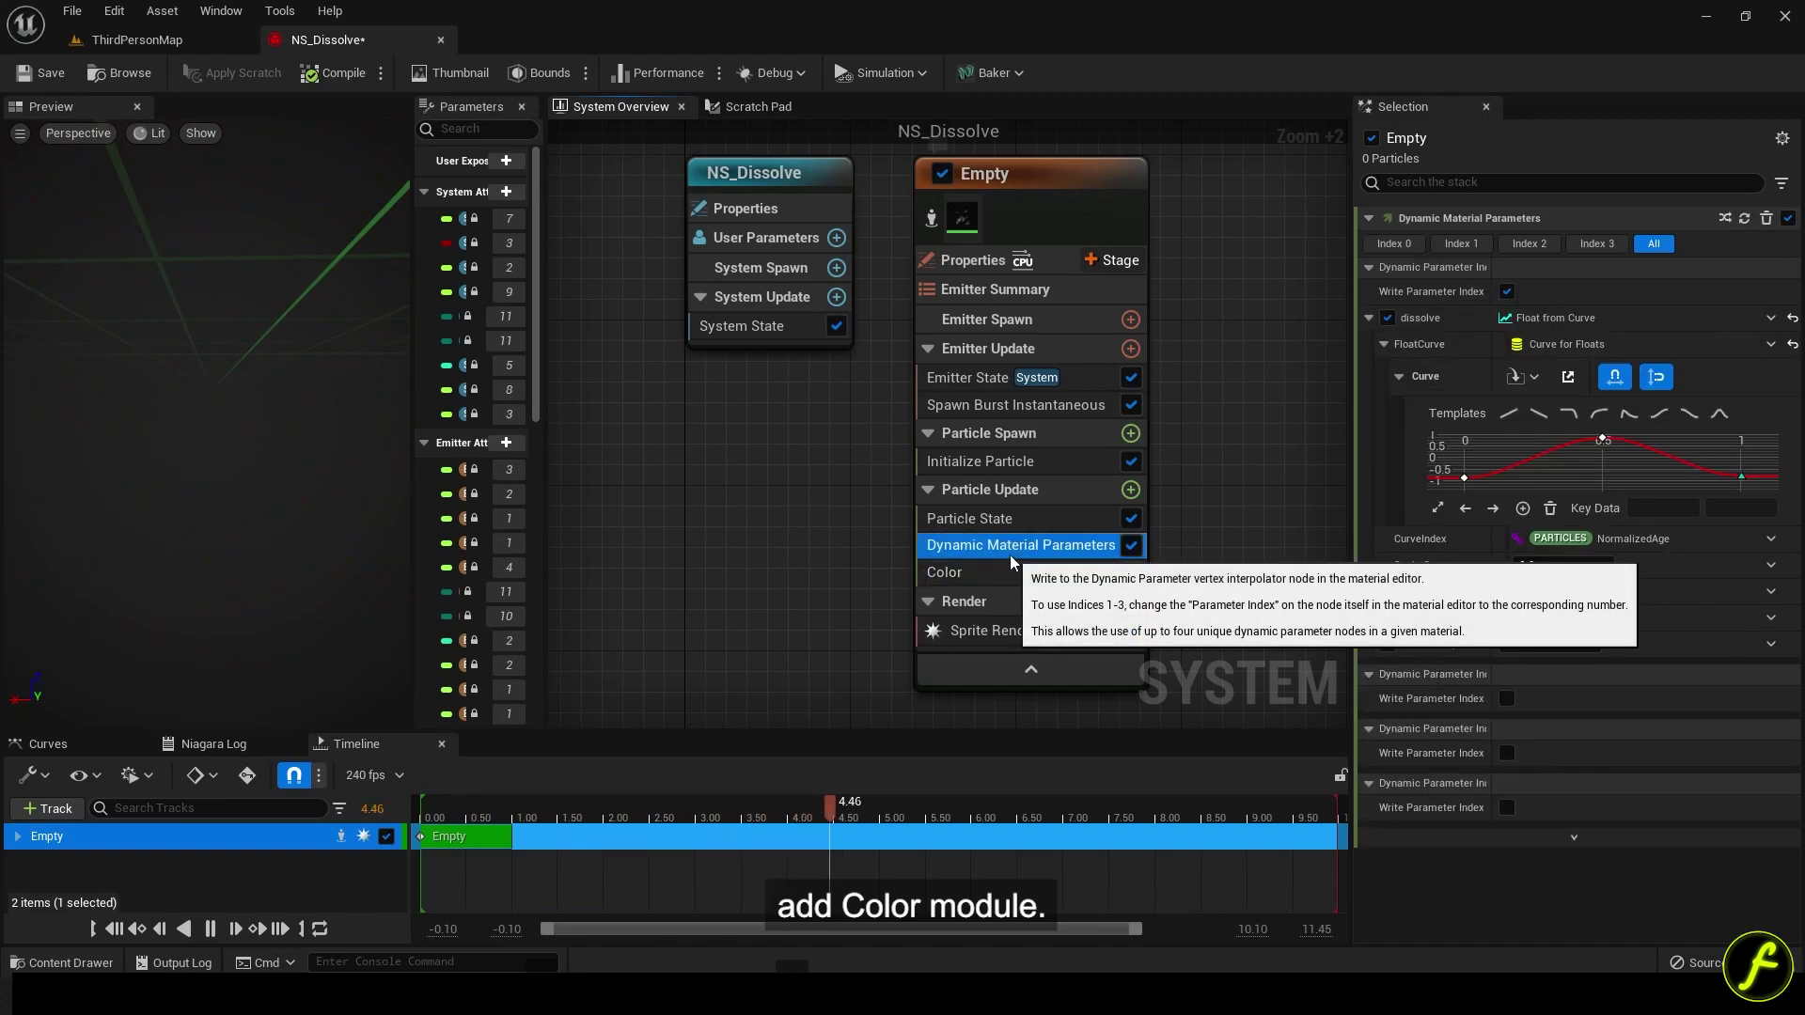
{"action": "left_click", "coordinate": [1024, 461]}
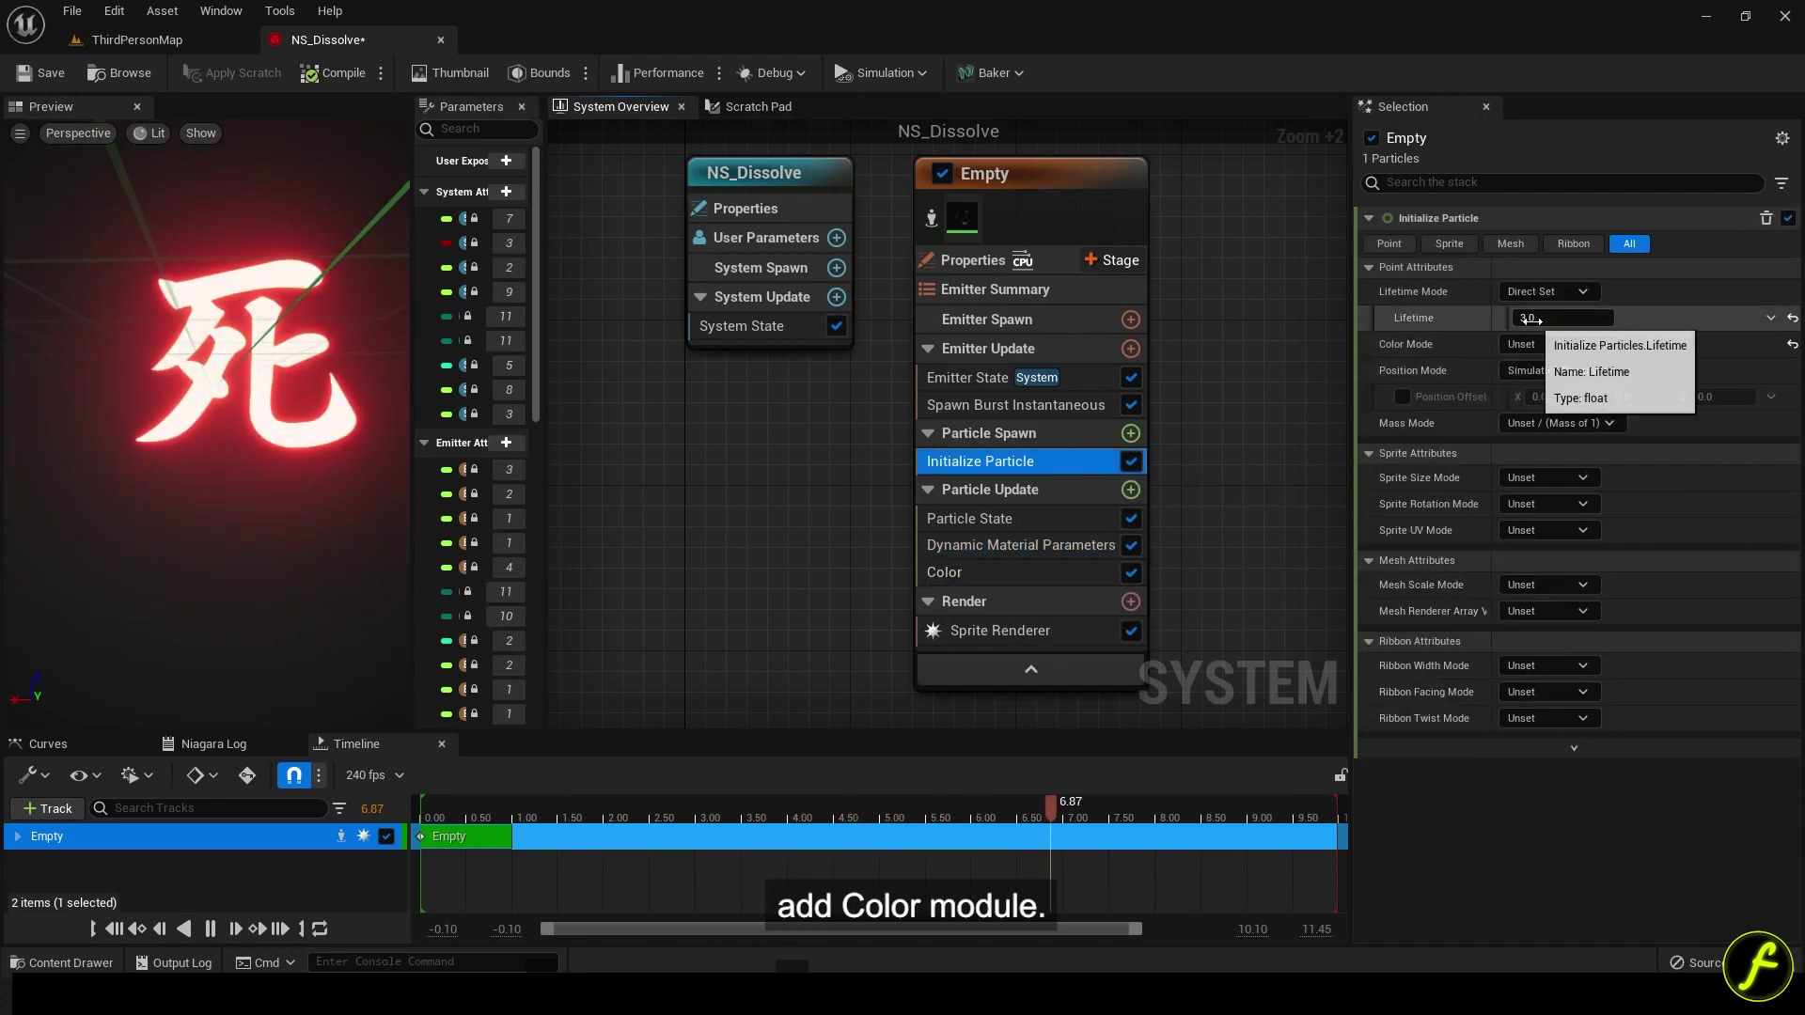
{"action": "left_click", "coordinate": [1566, 318]}
{"action": "type", "text": "1"}
{"action": "key", "text": "Return"}
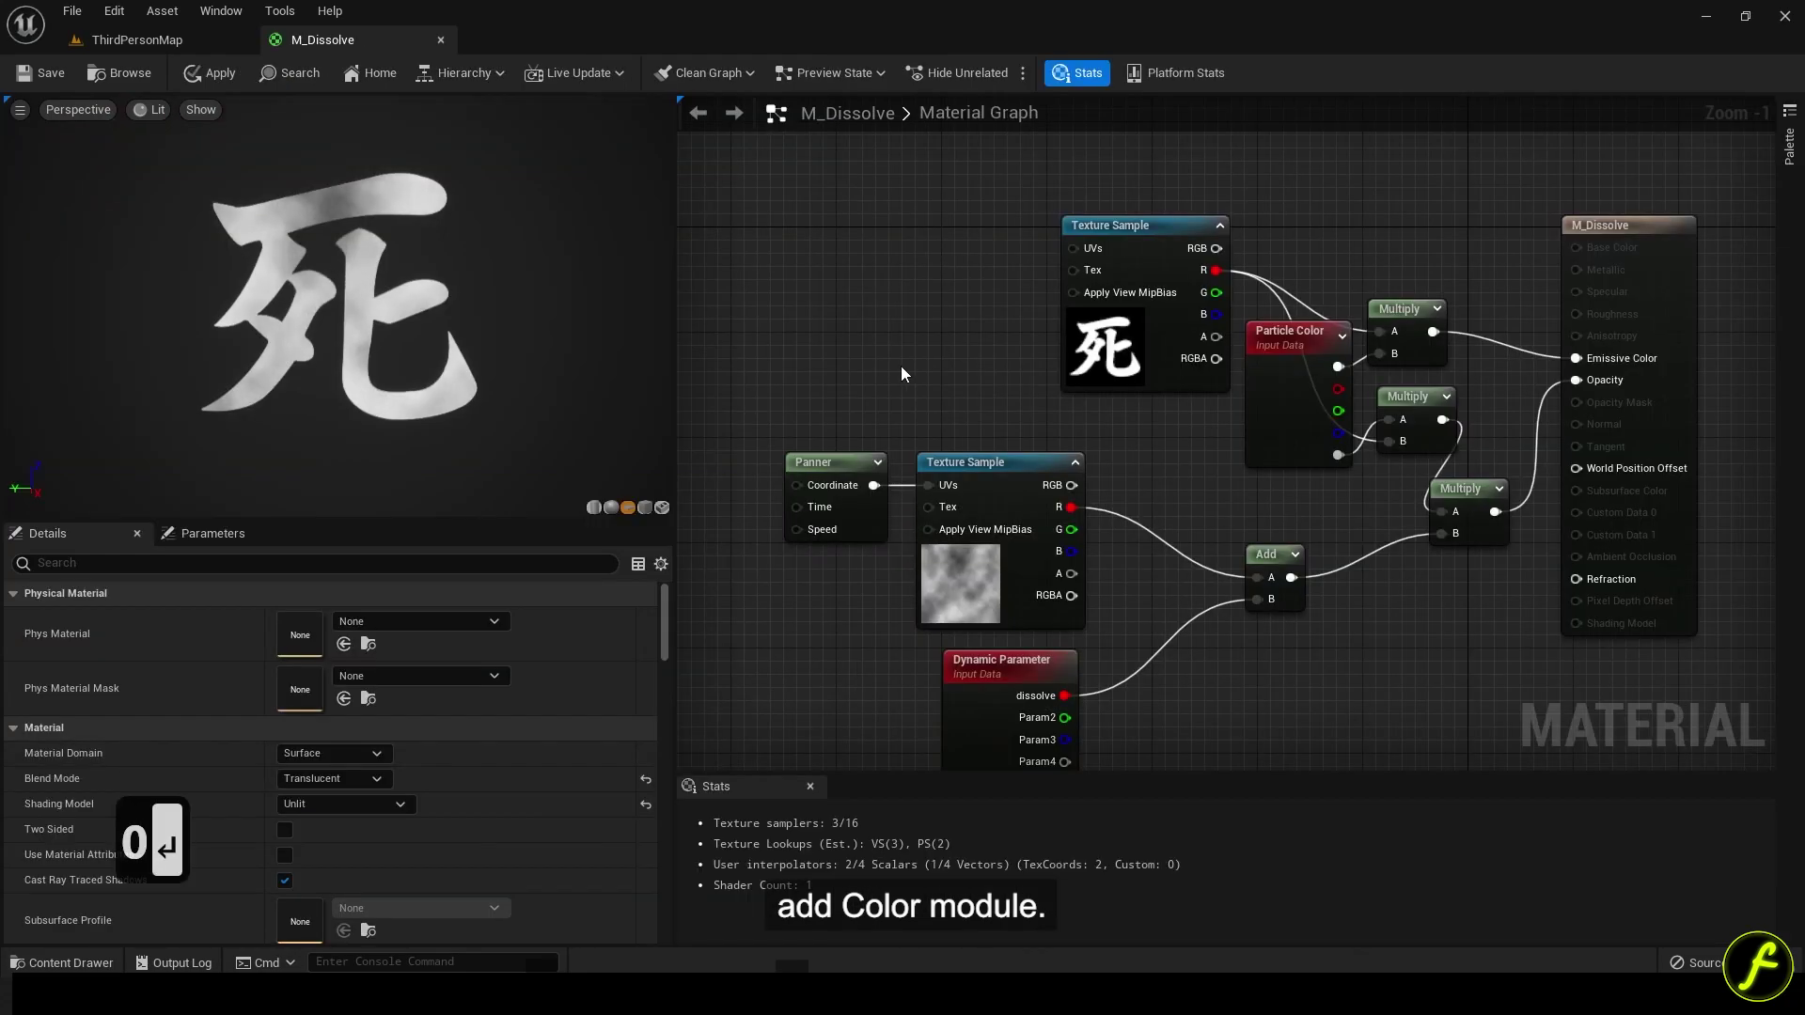
Place a TexCoord node ahead of the word texture in M_Dissolve and feed it into input A of a new Add node.
{"action": "left_click", "coordinate": [957, 363]}
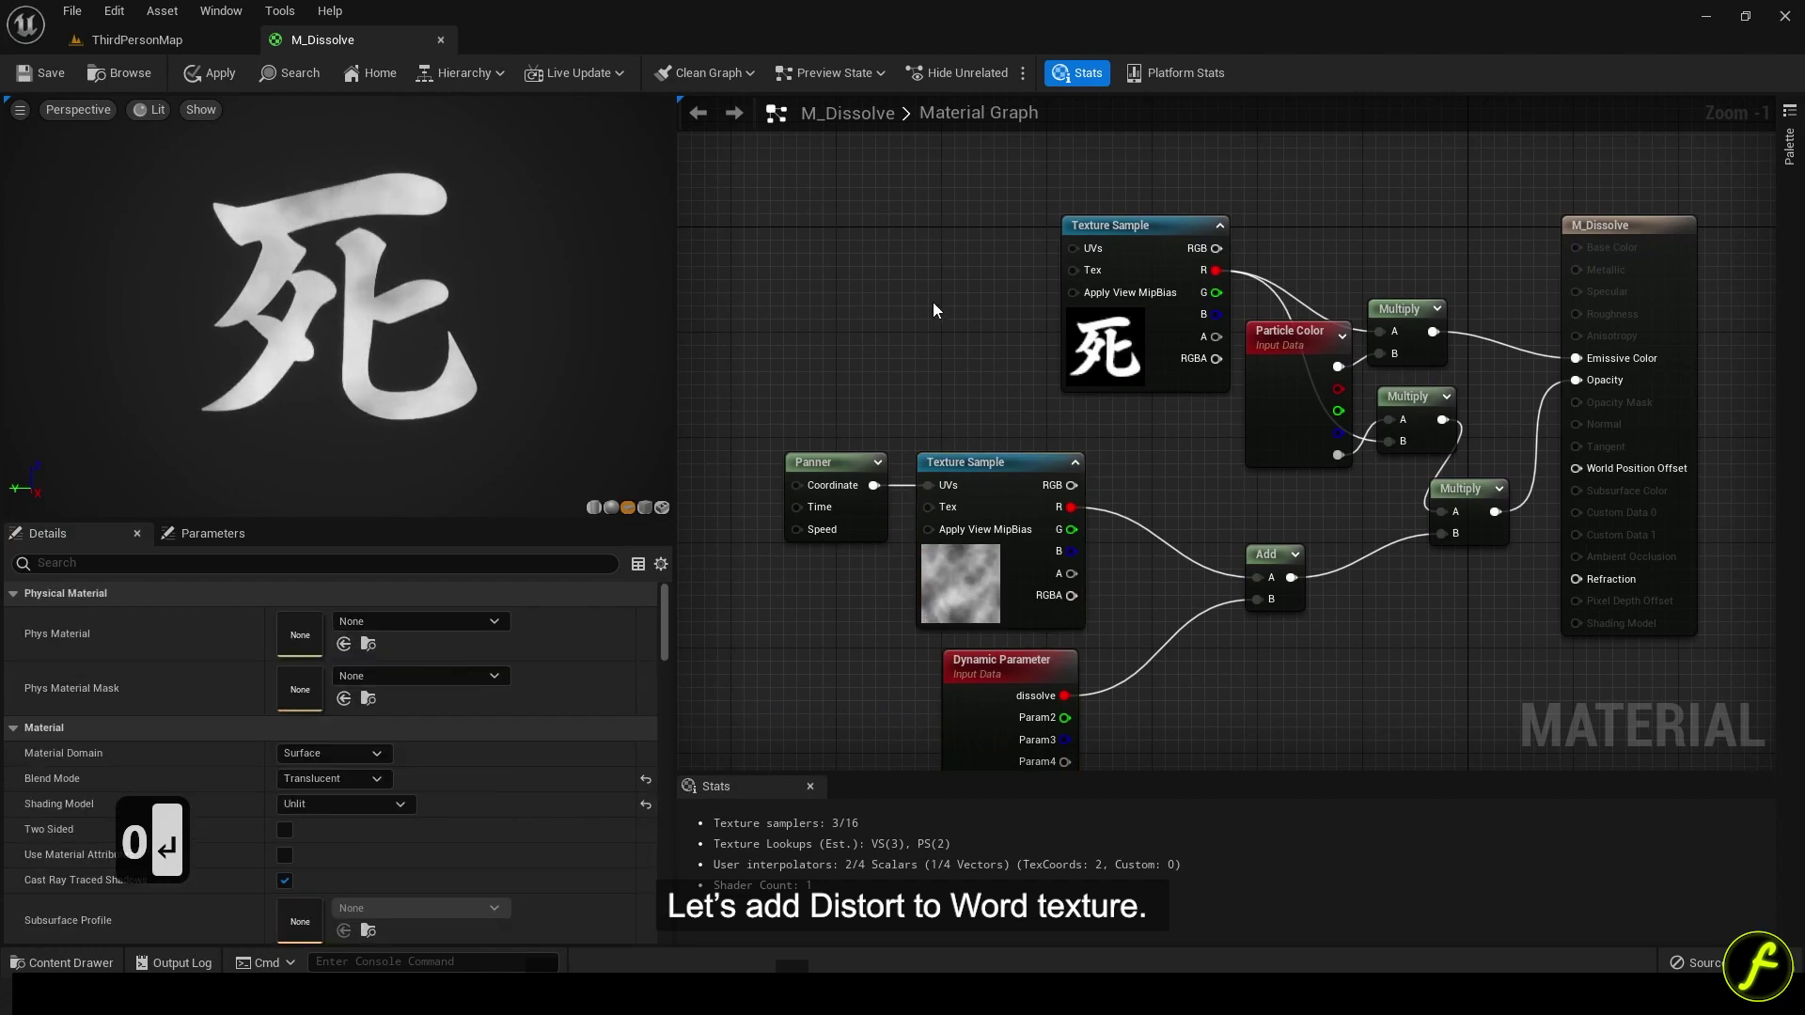
{"action": "right_click", "coordinate": [810, 231]}
{"action": "left_click", "coordinate": [825, 209]}
{"action": "key", "text": "u"}
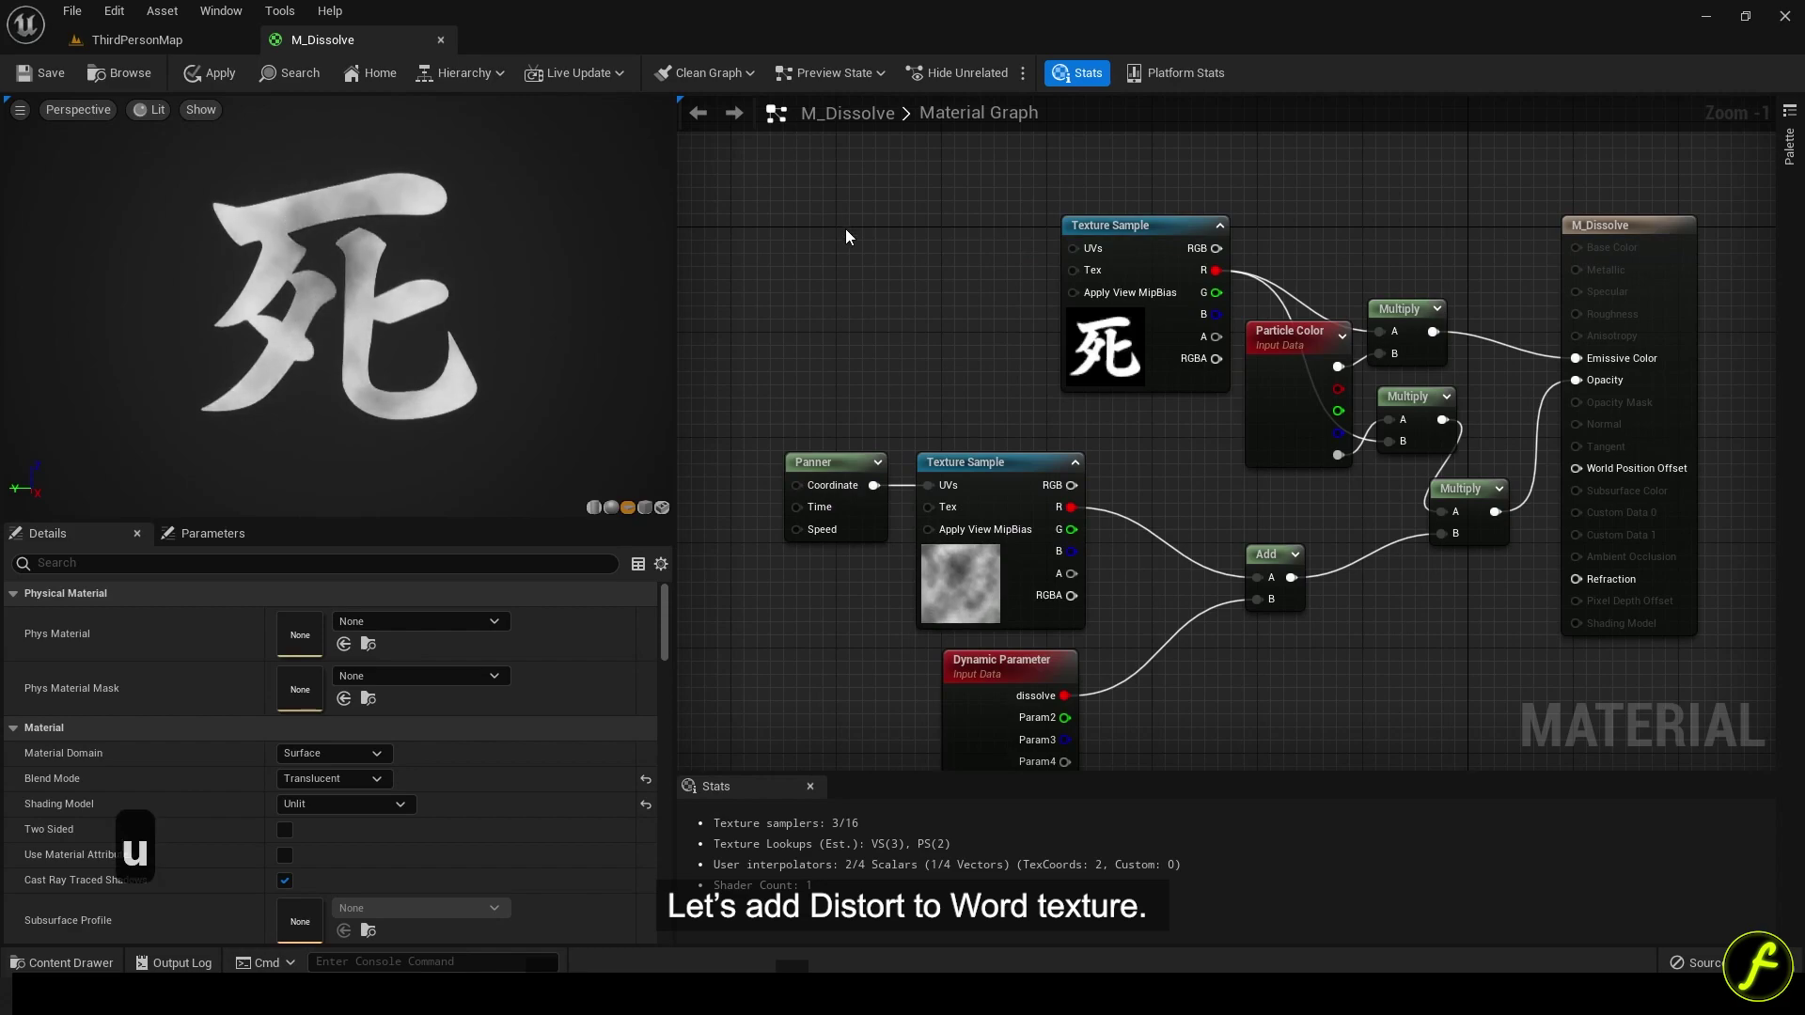
{"action": "left_click", "coordinate": [844, 228]}
{"action": "left_click", "coordinate": [967, 271]}
{"action": "left_click_drag", "start_coordinate": [891, 245], "coordinate": [941, 300]}
{"action": "right_click", "coordinate": [930, 268]}
{"action": "type", "text": "add"}
{"action": "key", "text": "Return"}
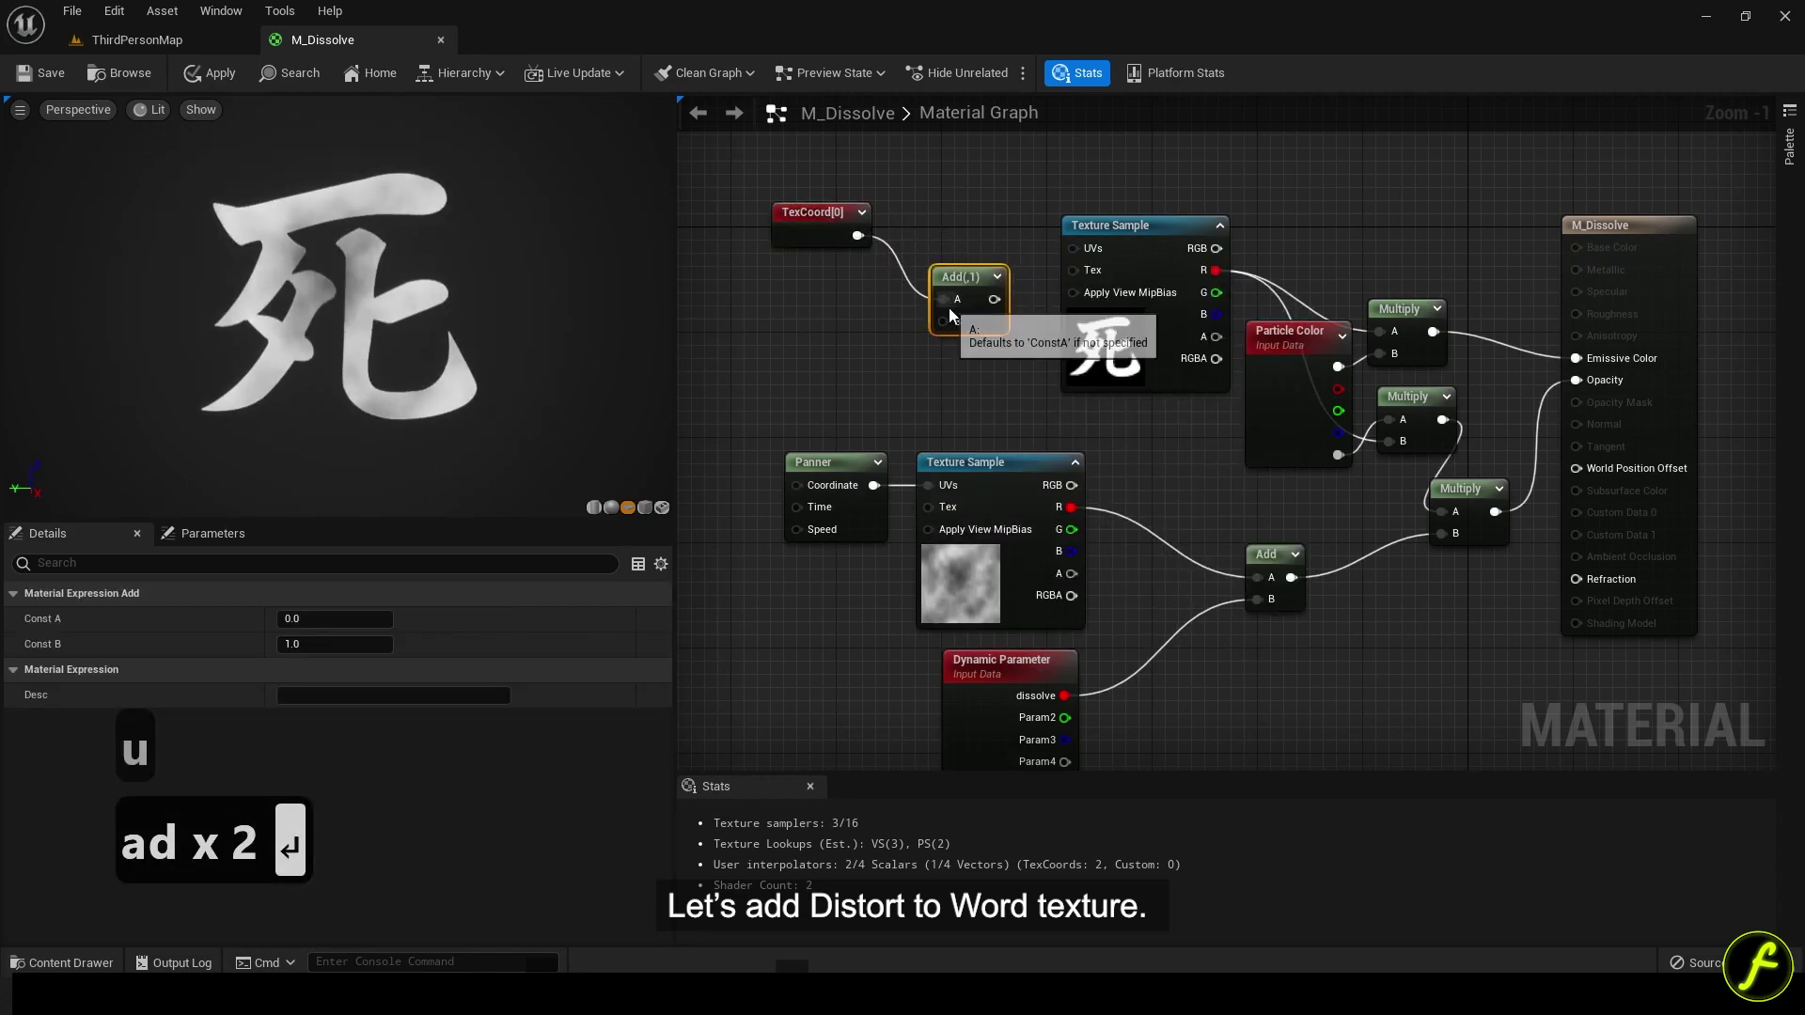
Place a Multiply node between the new Add node and the noise texture.
{"action": "left_click", "coordinate": [982, 379]}
{"action": "key", "text": "m"}
{"action": "left_click", "coordinate": [980, 380]}
{"action": "left_click_drag", "start_coordinate": [1014, 417], "coordinate": [971, 381]}
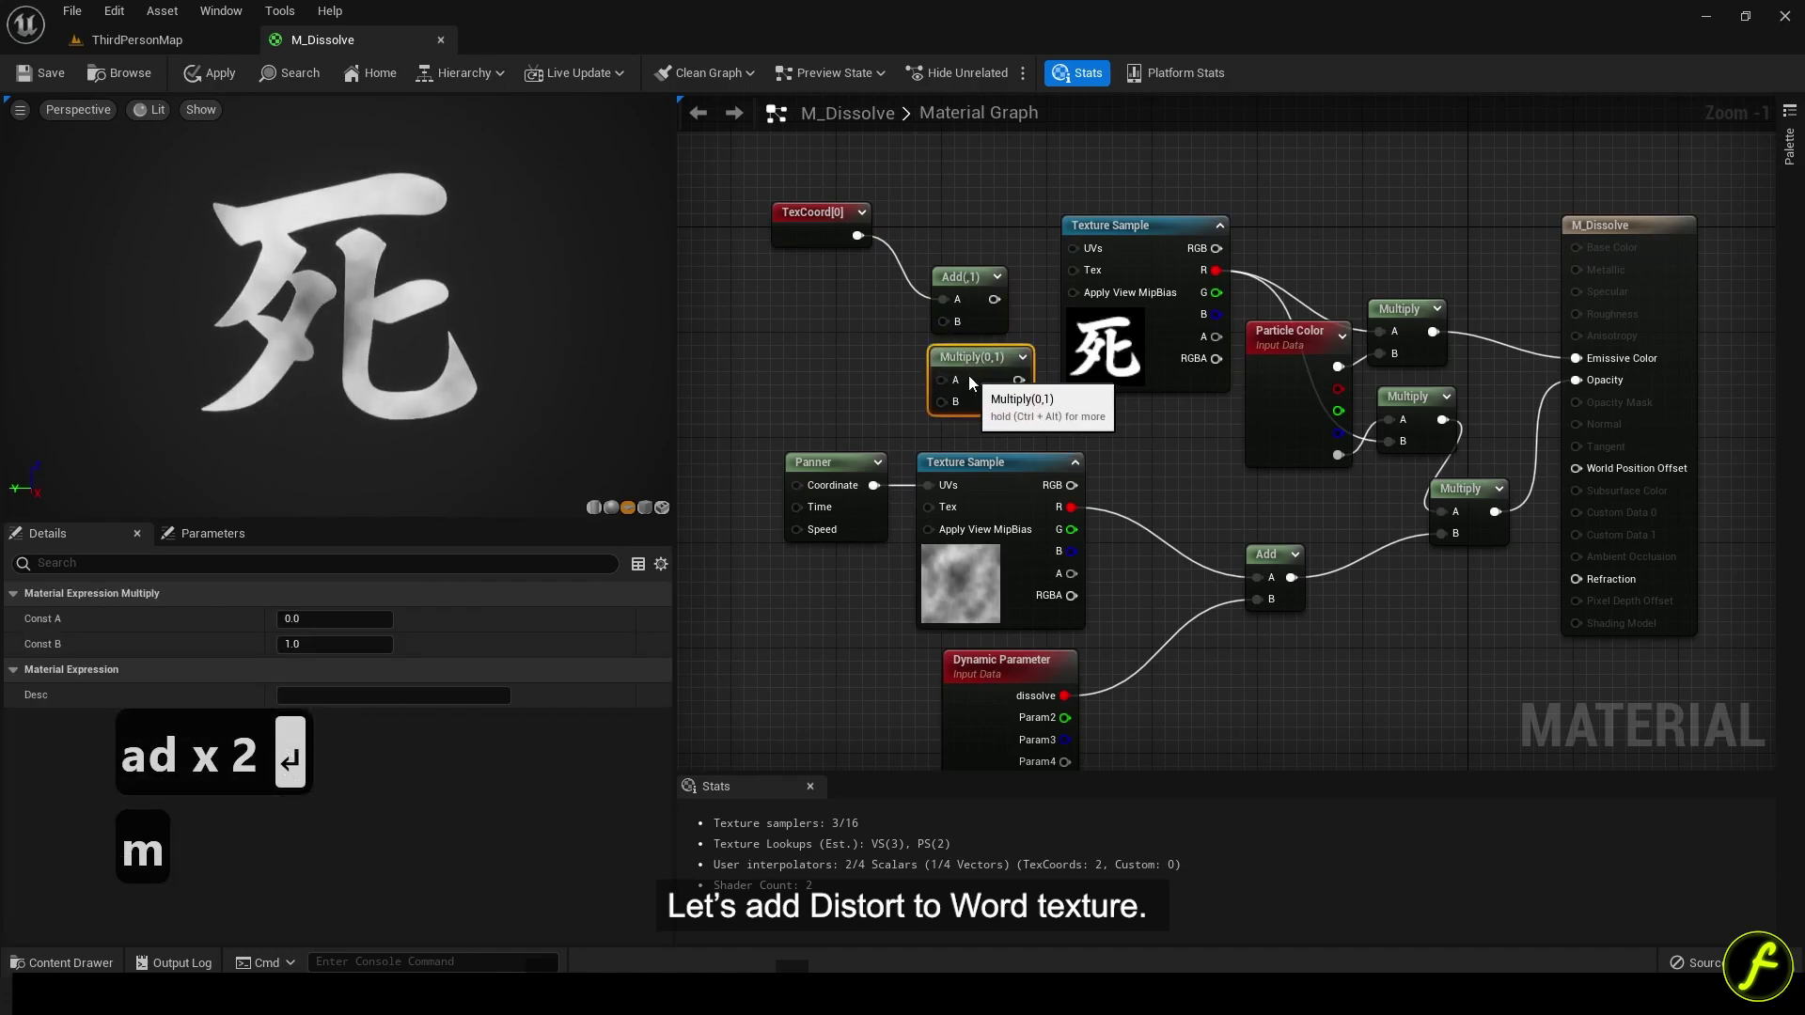
Wire the distortion chain: noise texture R into Multiply A, Multiply into Add B, and Add into the word texture's UVs.
{"action": "left_click_drag", "start_coordinate": [1088, 251], "coordinate": [1088, 252]}
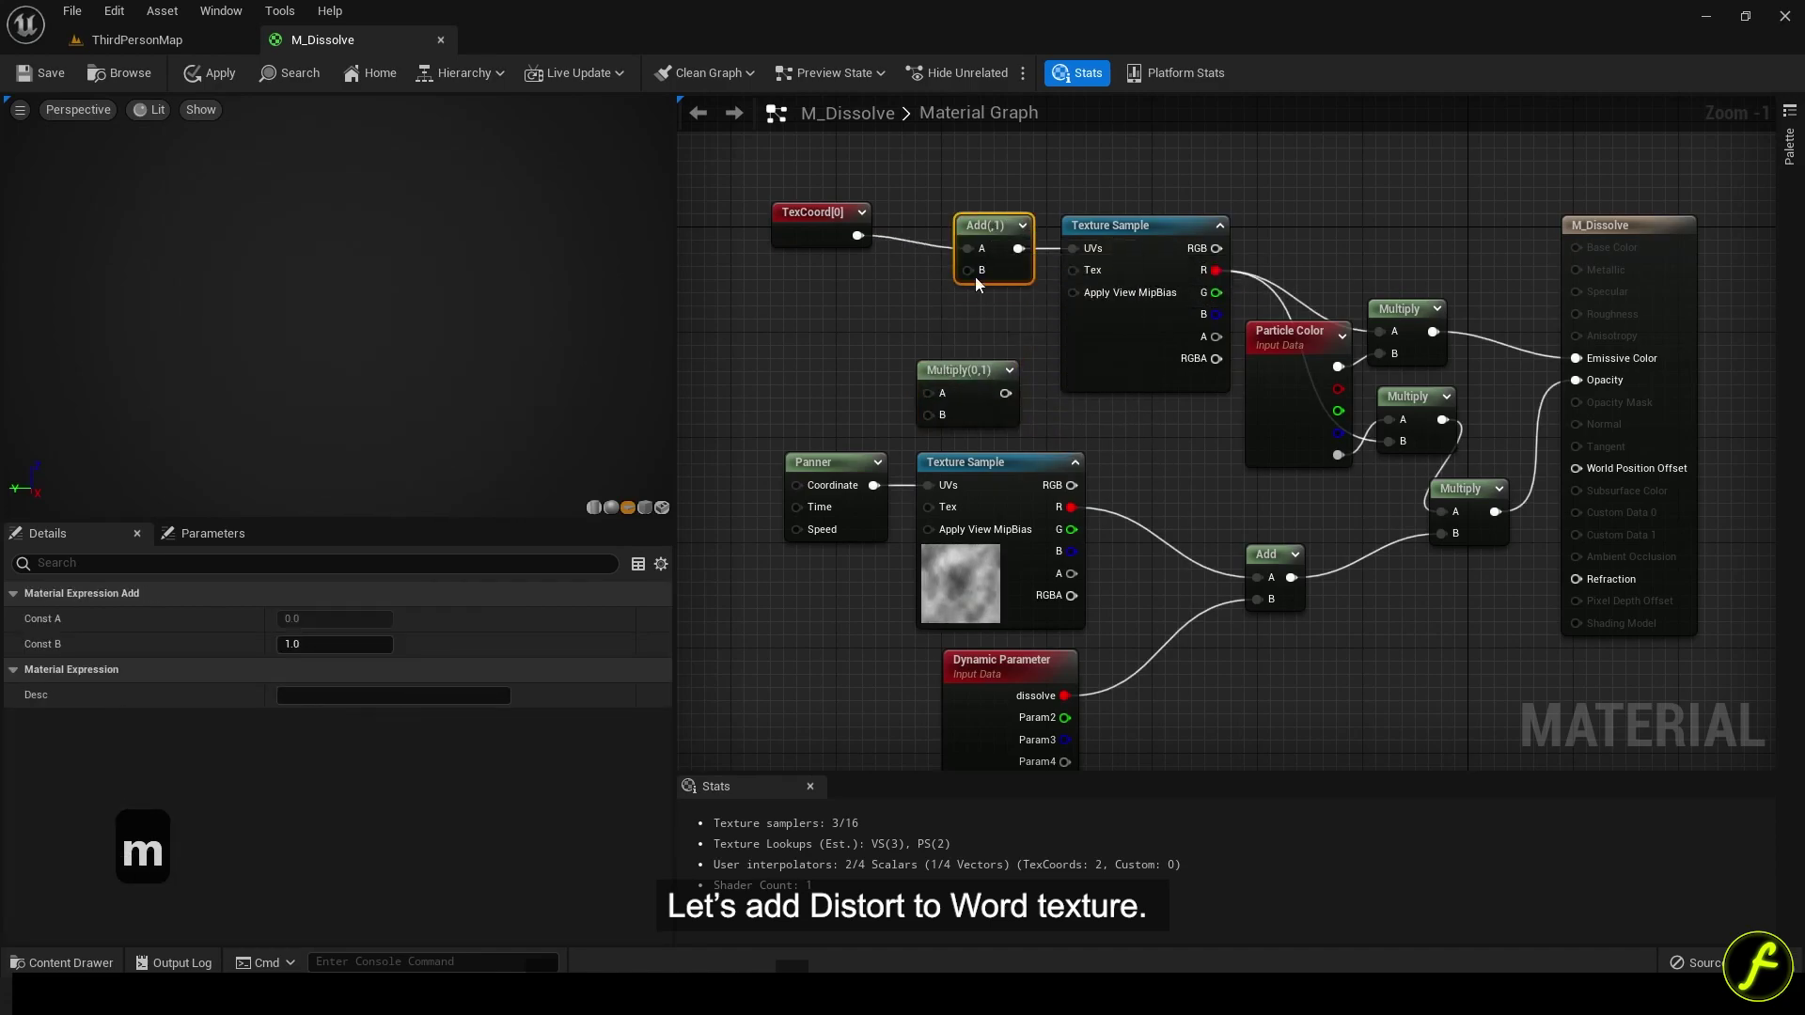
{"action": "left_click_drag", "start_coordinate": [969, 271], "coordinate": [1006, 399]}
{"action": "left_click_drag", "start_coordinate": [980, 401], "coordinate": [980, 362]}
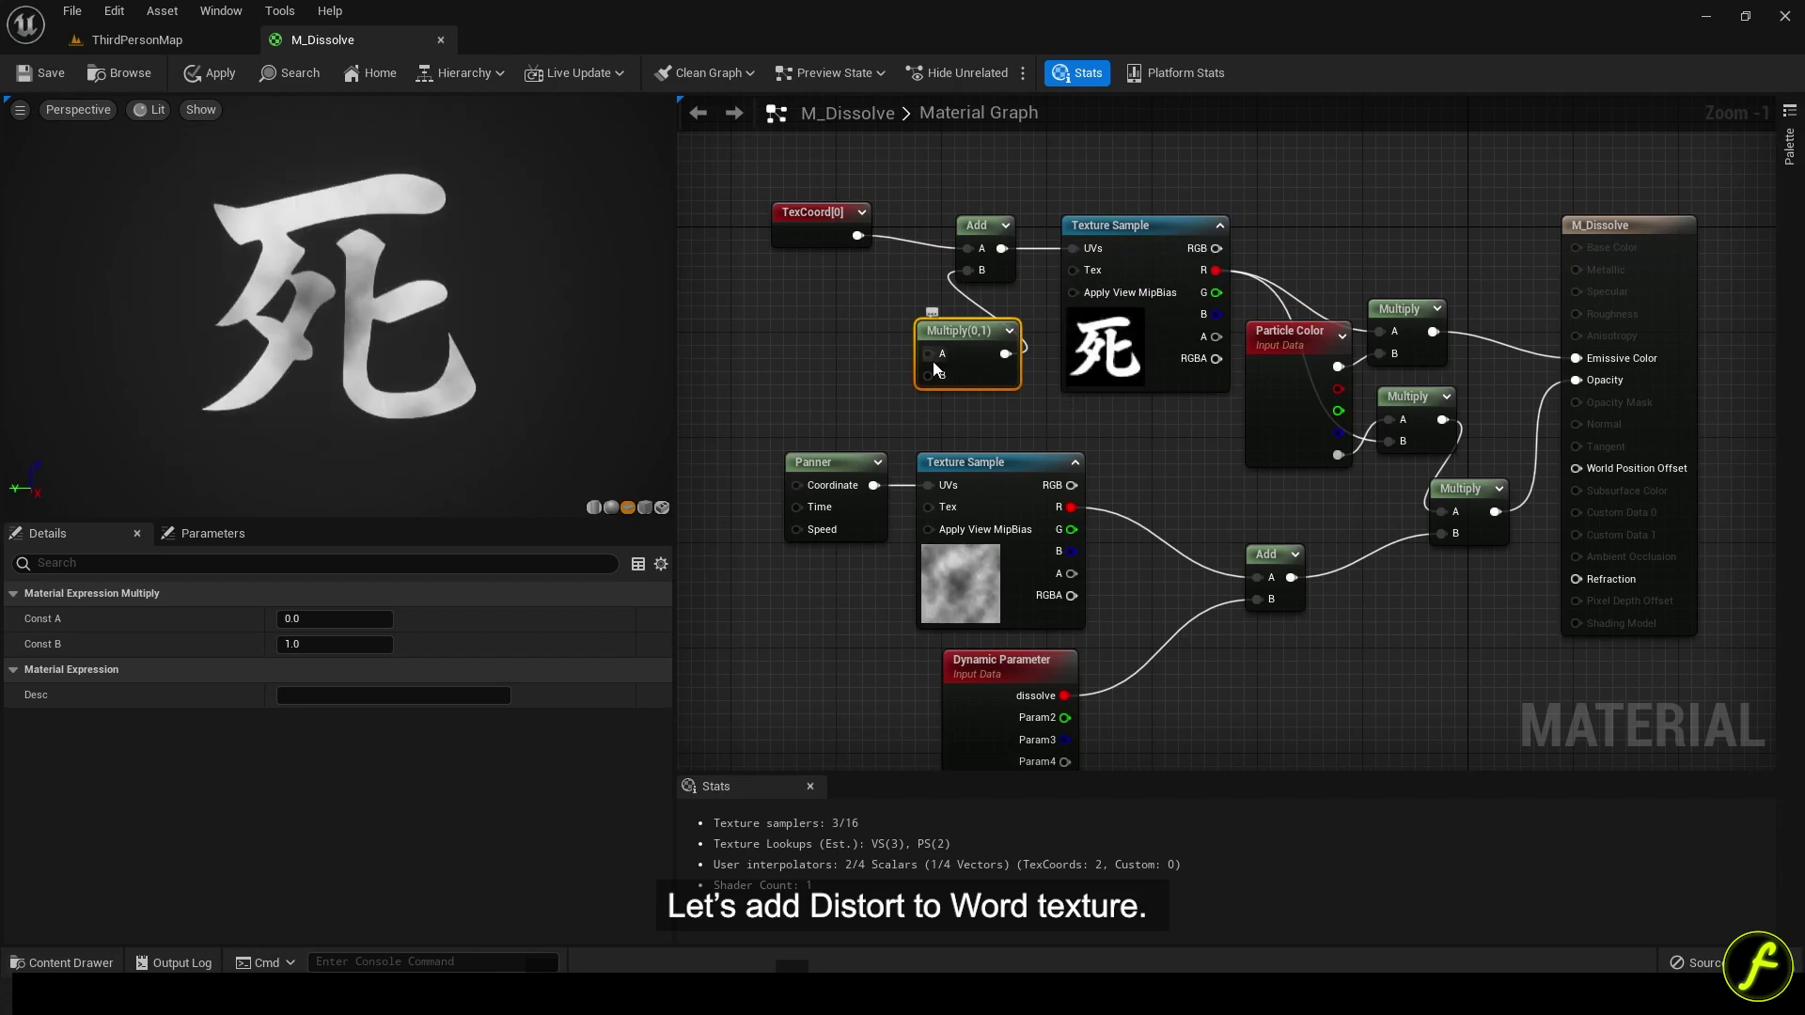
{"action": "left_click_drag", "start_coordinate": [1069, 512], "coordinate": [1069, 509]}
{"action": "left_click_drag", "start_coordinate": [969, 331], "coordinate": [969, 318]}
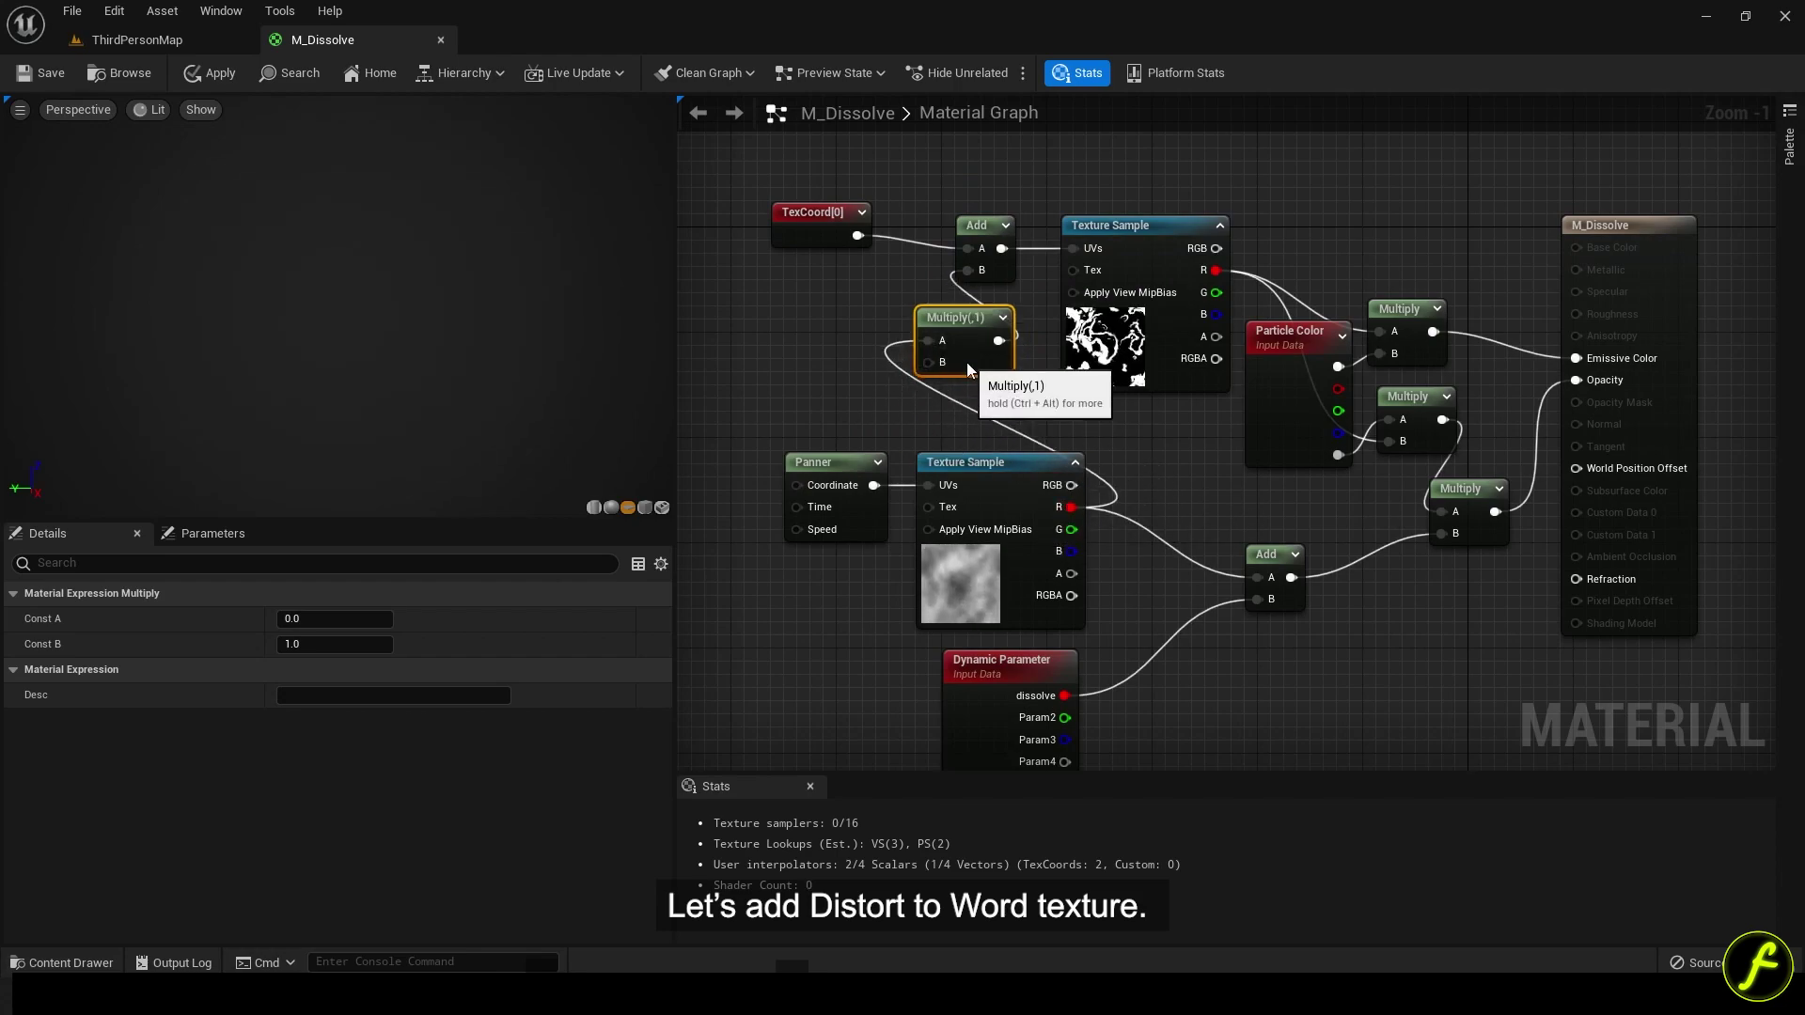
Try 0.2 and 0.1 as the Const B value of the distortion Multiply node.
{"action": "left_click", "coordinate": [319, 644]}
{"action": "type", "text": ".2"}
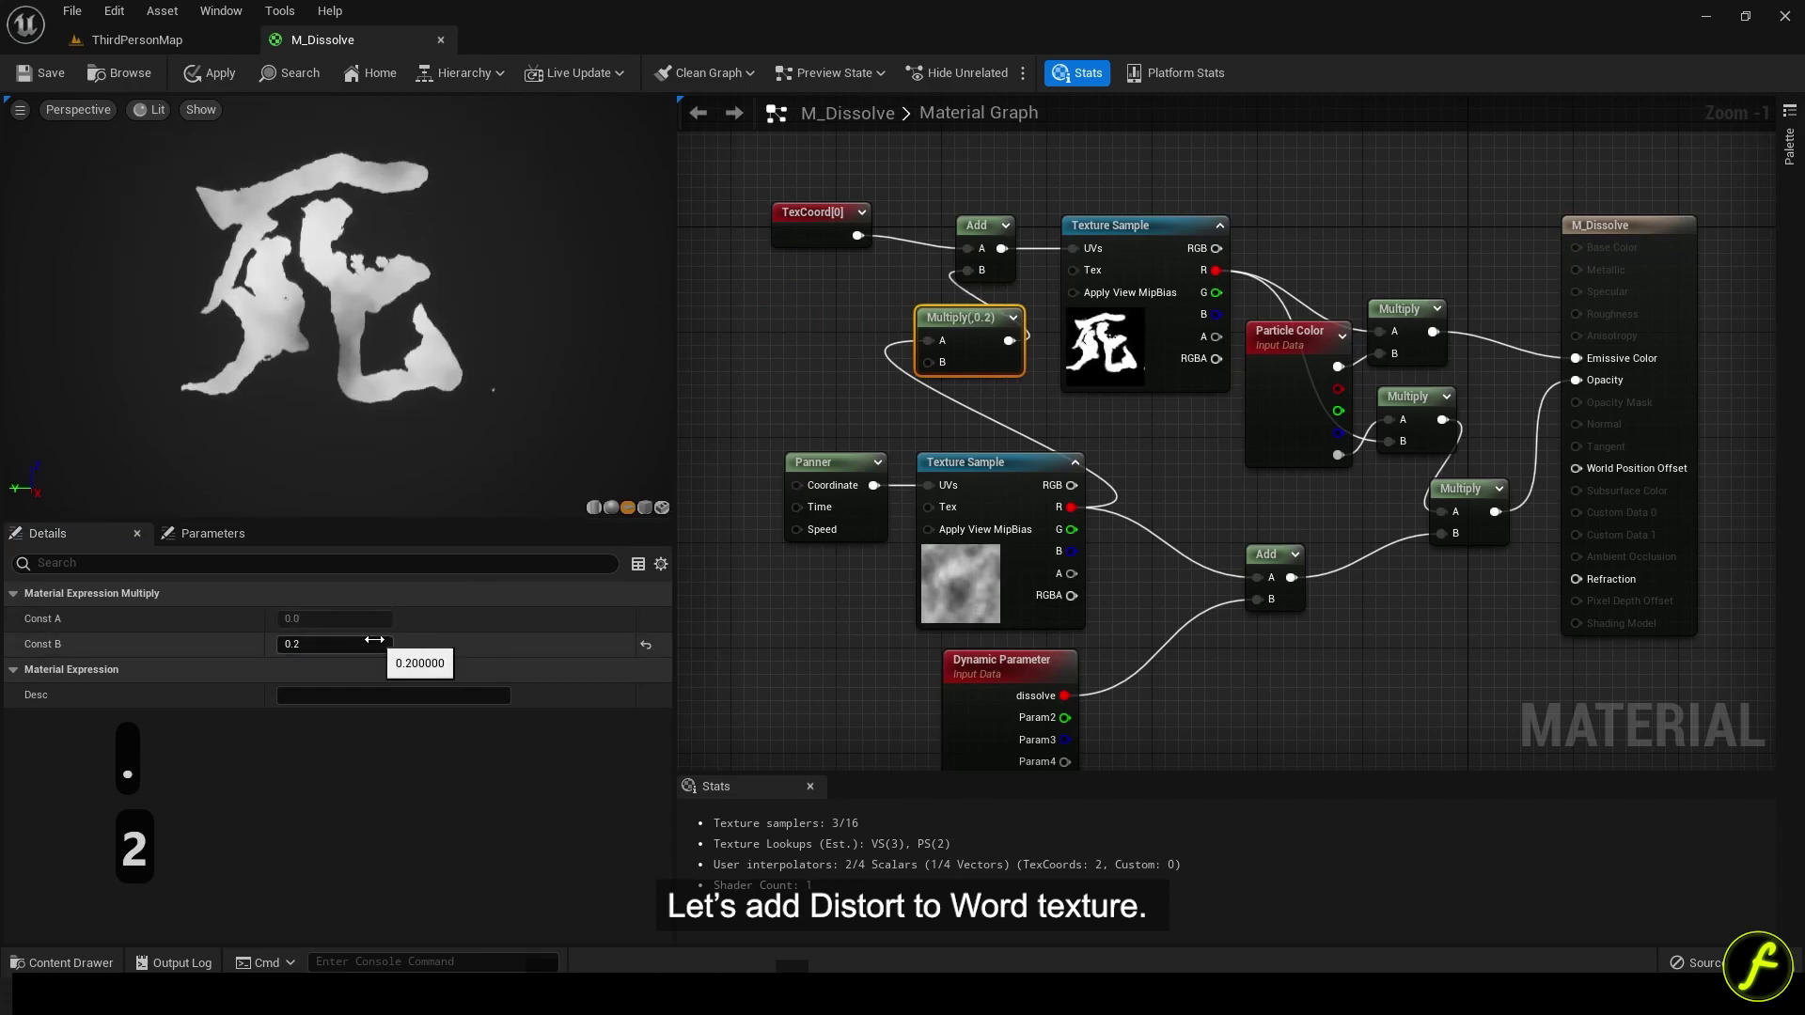
{"action": "left_click", "coordinate": [374, 642]}
{"action": "type", "text": ".1"}
{"action": "key", "text": "Return"}
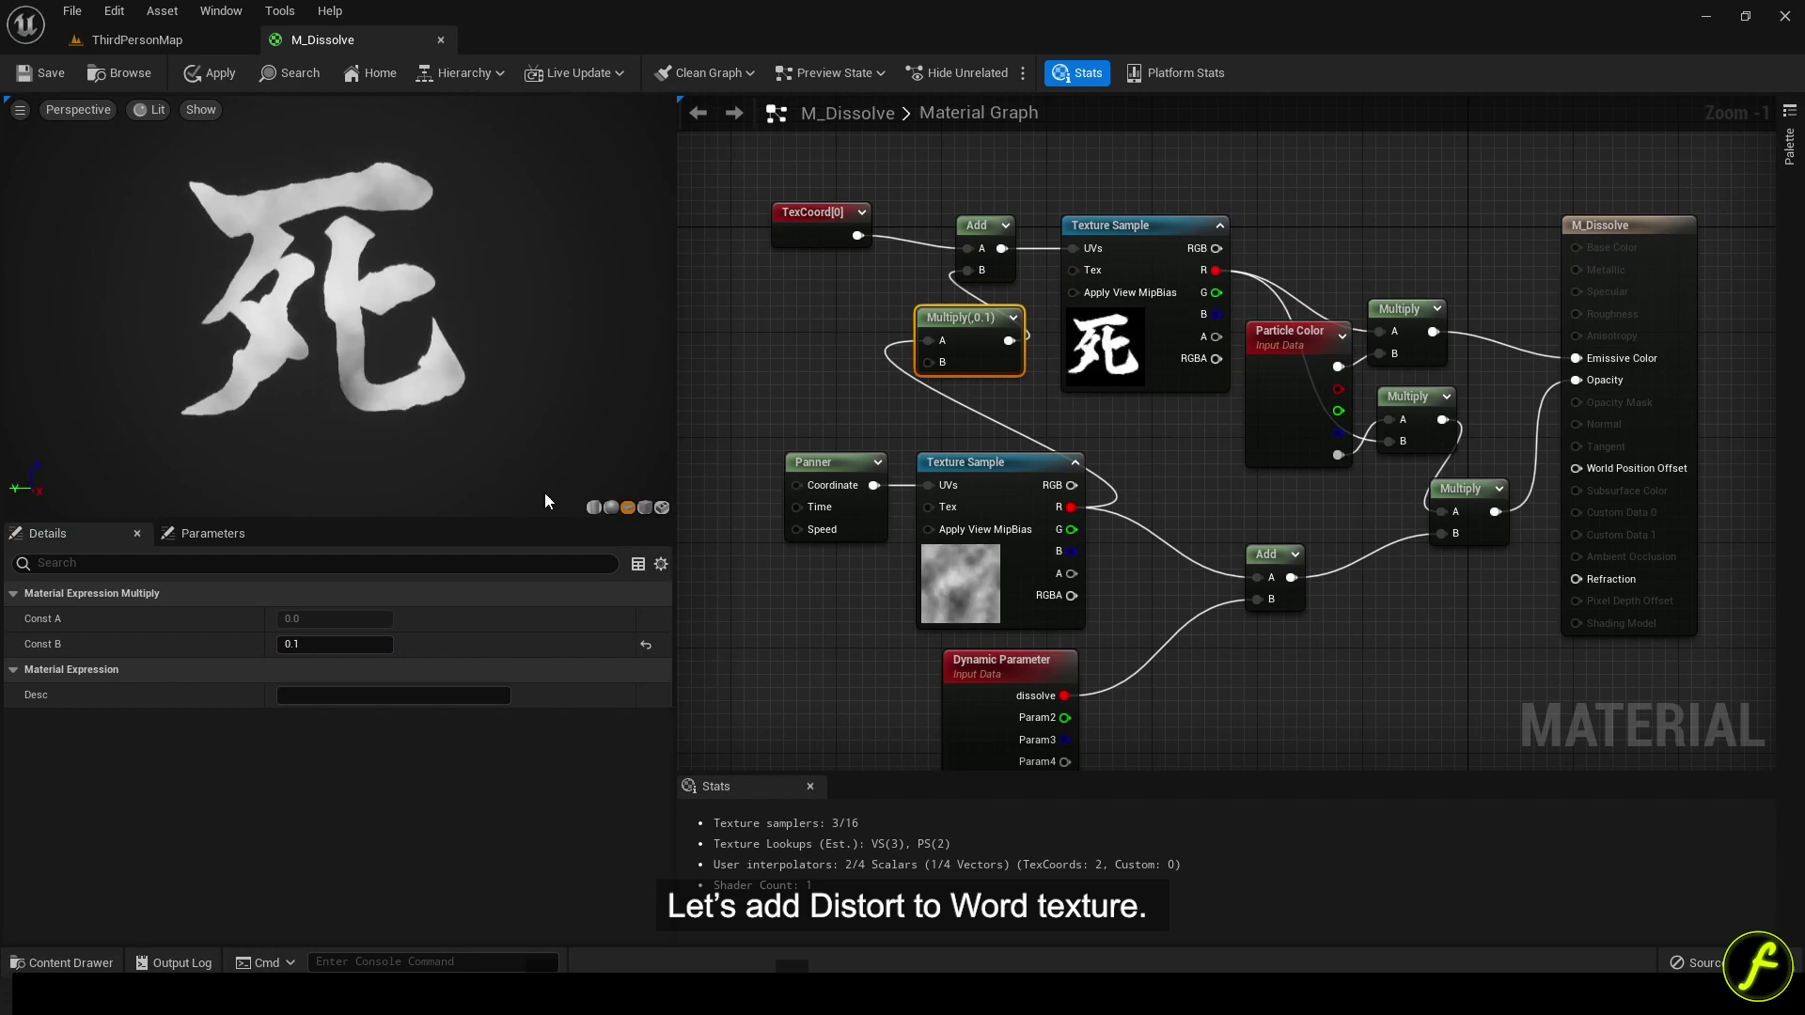
Set the distortion Multiply node's Const B to 0.06 and save the material.
{"action": "left_click", "coordinate": [343, 645]}
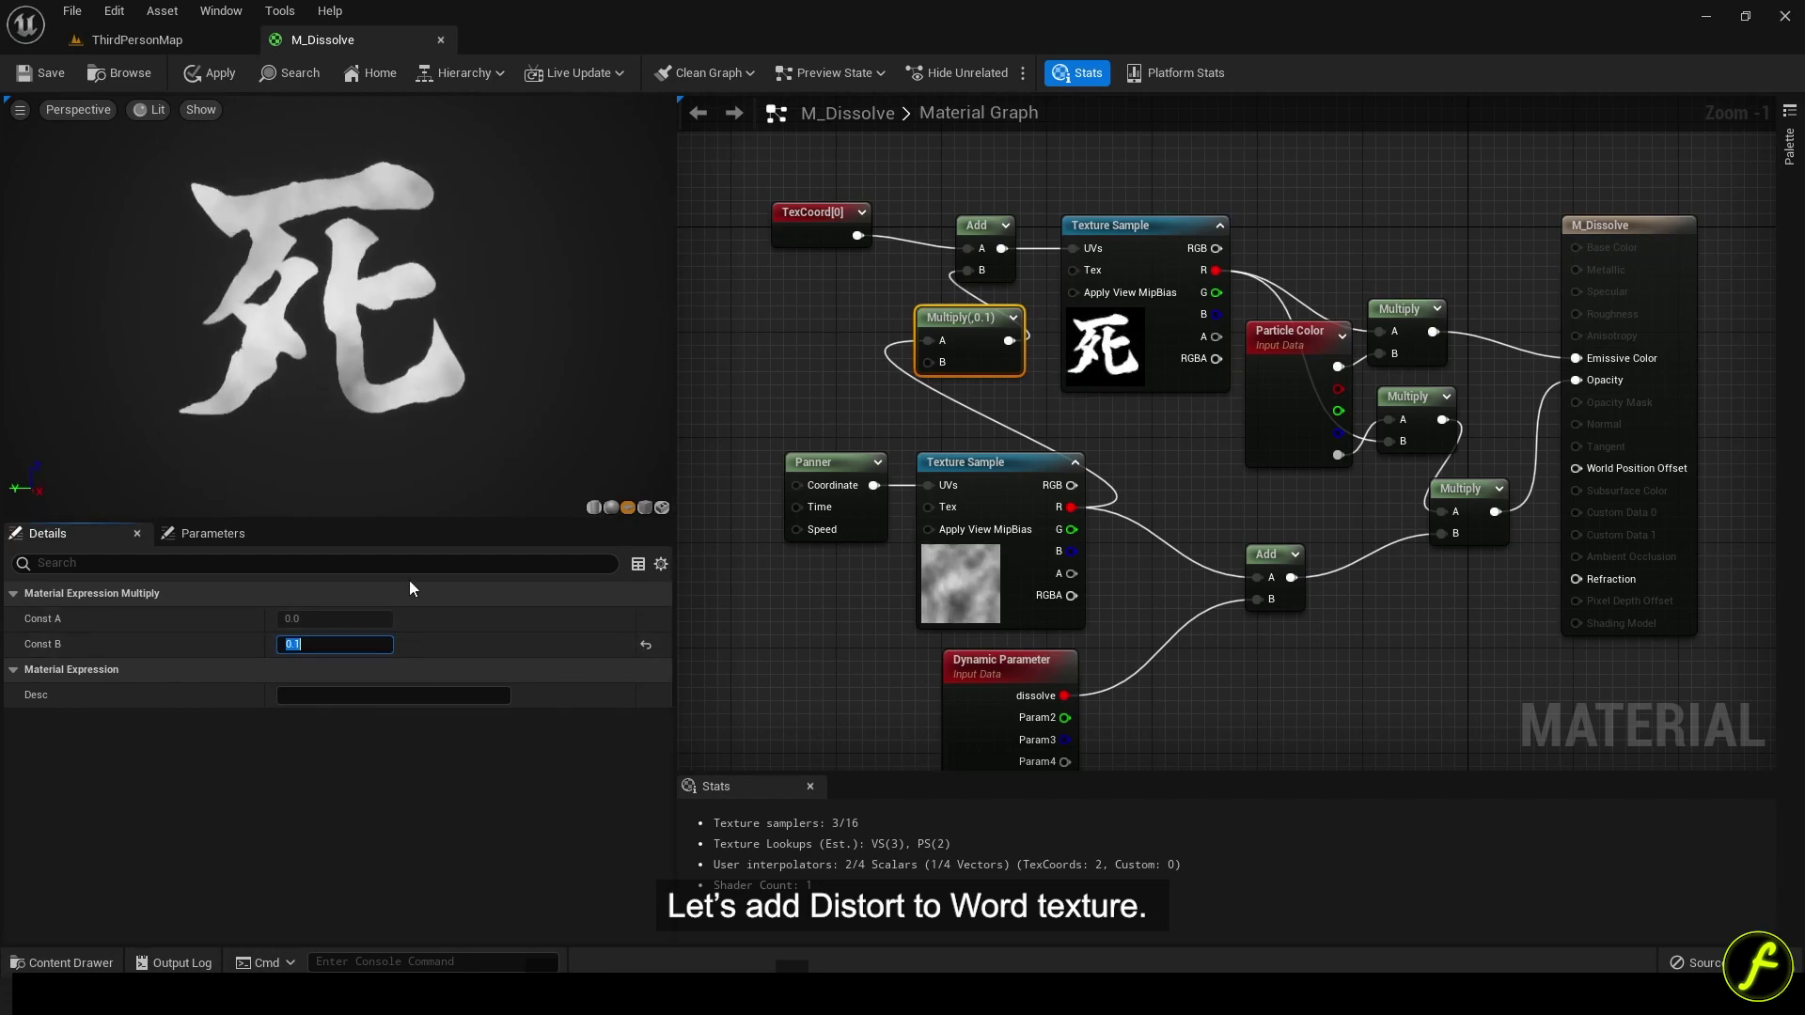
{"action": "type", "text": ".06"}
{"action": "key", "text": "Return"}
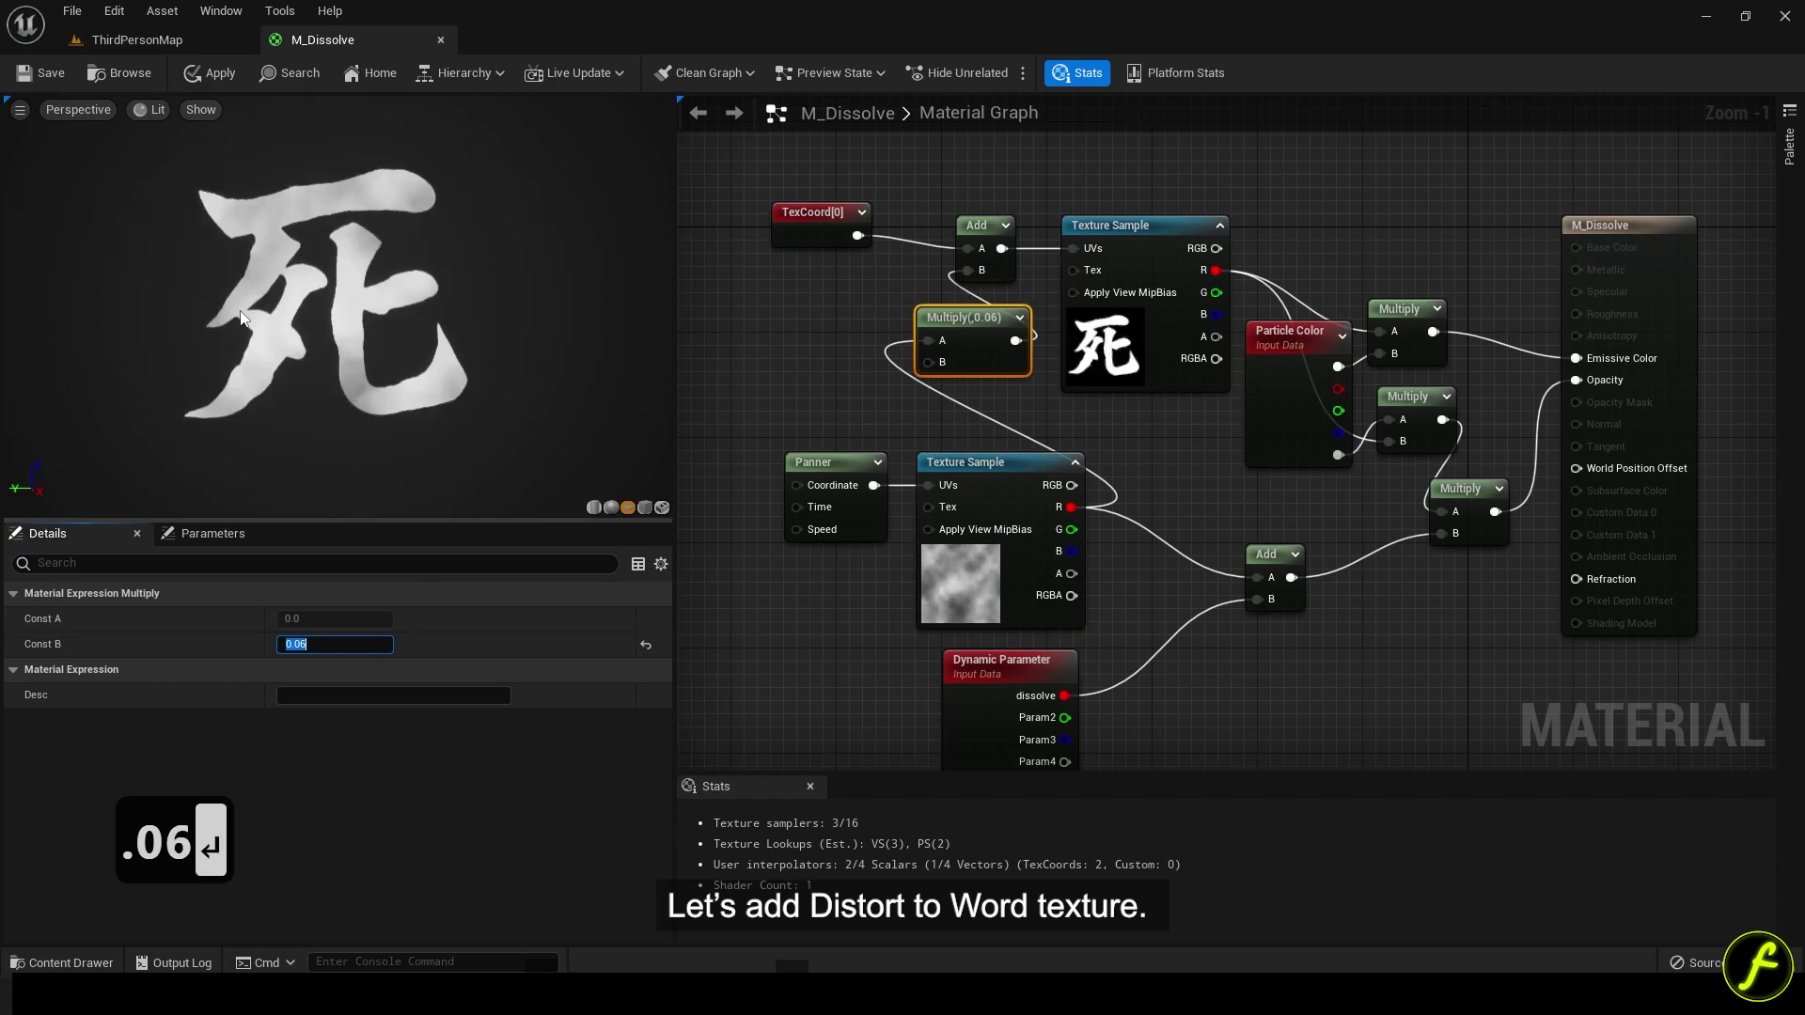
{"action": "left_click", "coordinate": [47, 74]}
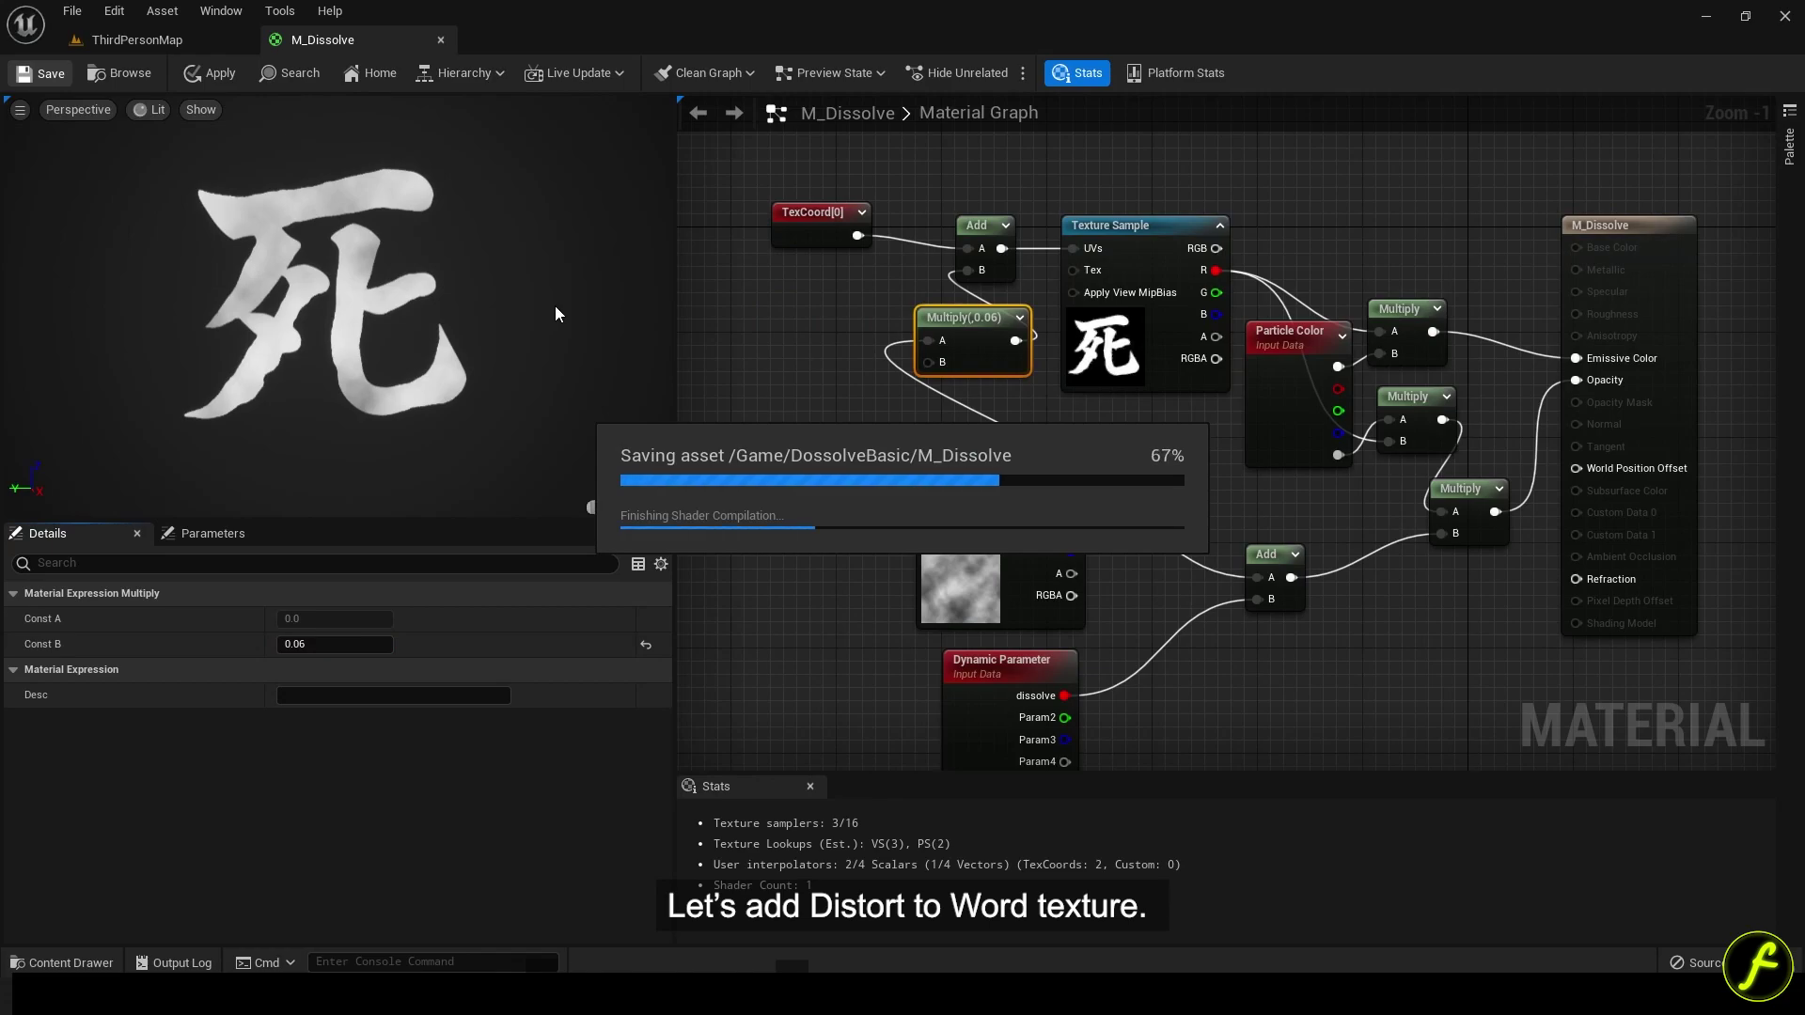
Open the NS_Dissolve system and add an Add Velocity module to the emitter's Particle Spawn group.
{"action": "left_click", "coordinate": [233, 36]}
{"action": "double_click", "coordinate": [359, 592]}
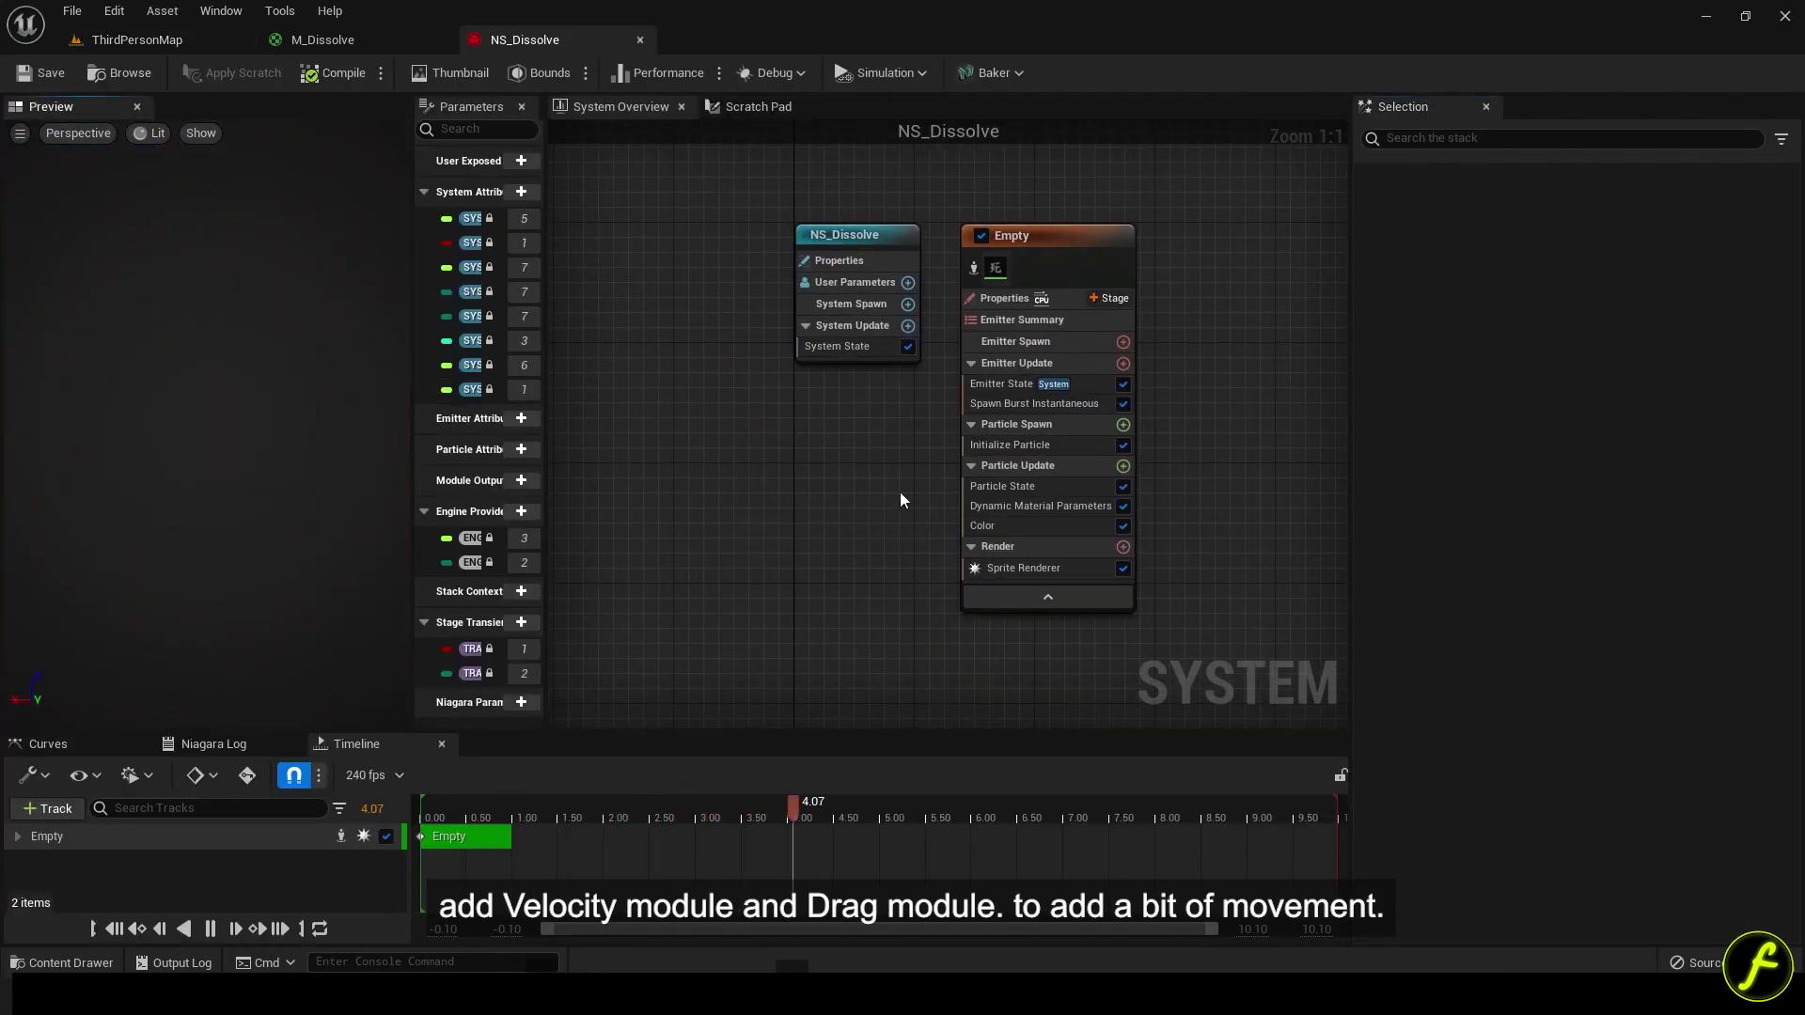
{"action": "left_click", "coordinate": [1123, 424]}
{"action": "type", "text": "add"}
{"action": "left_click", "coordinate": [797, 555]}
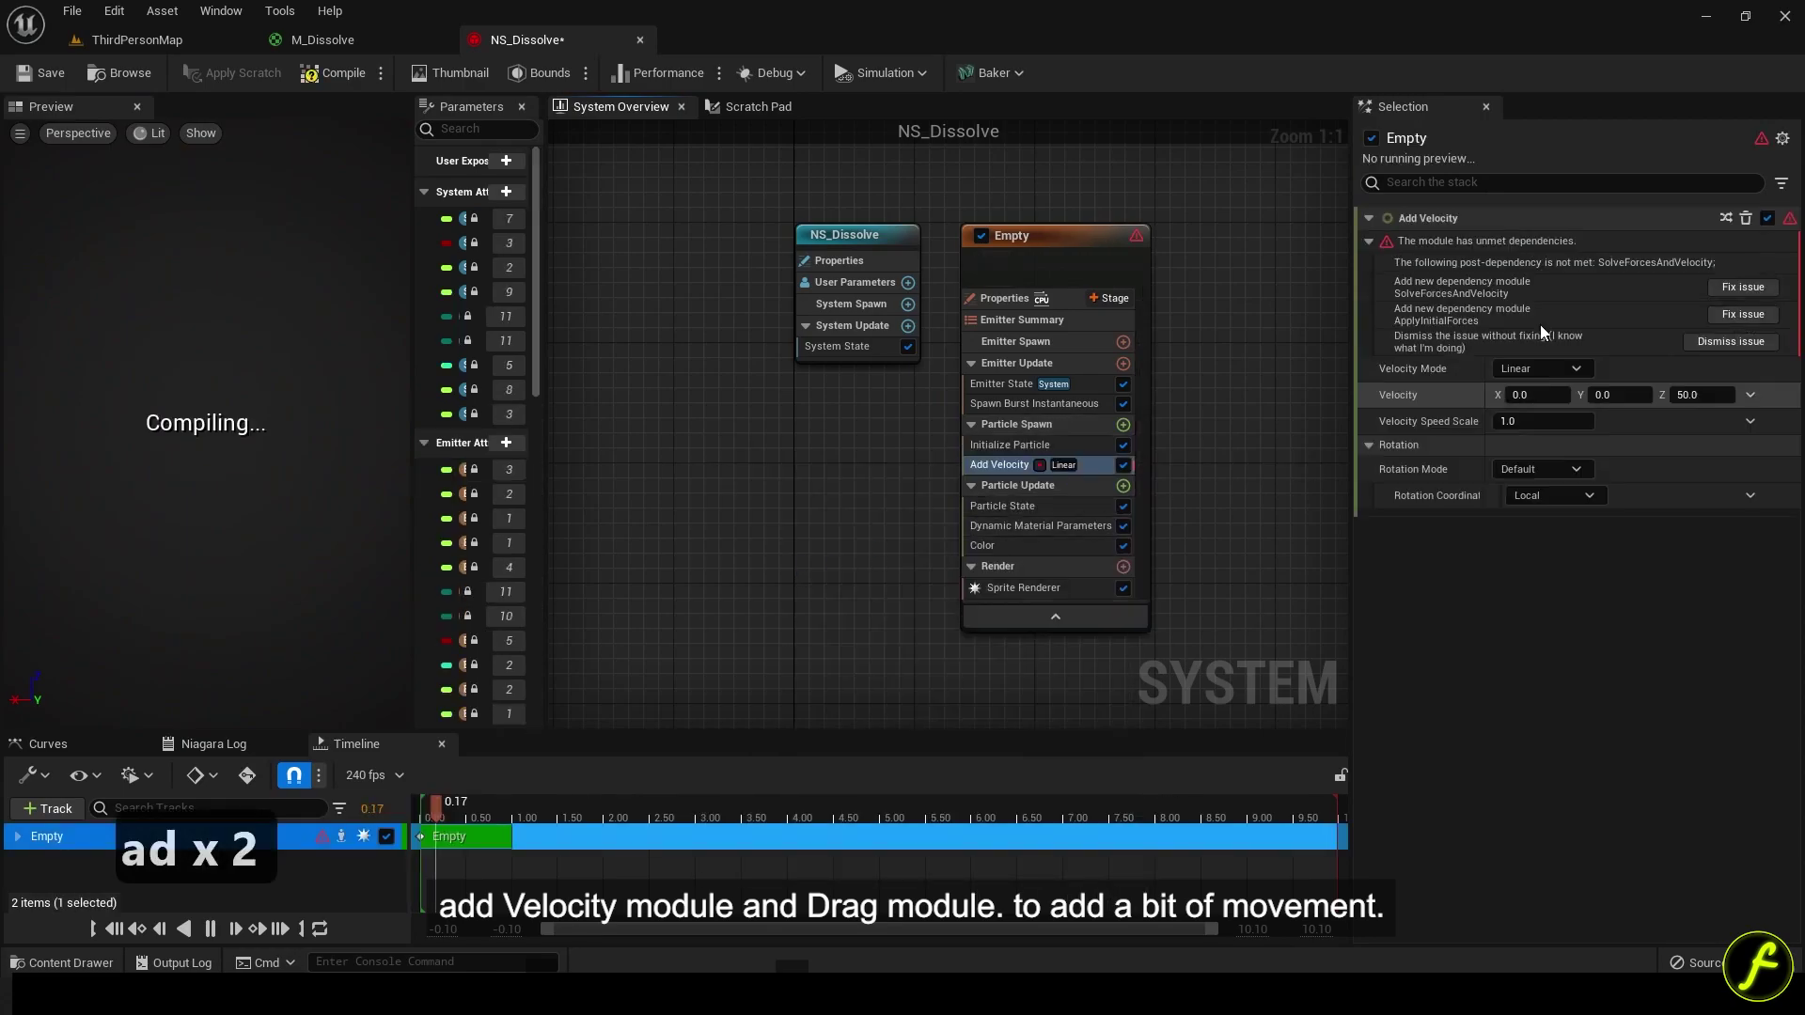
Add the missing Solve Forces and Velocity dependency and set the Add Velocity module's Z velocity to 15.
{"action": "left_click", "coordinate": [1743, 287]}
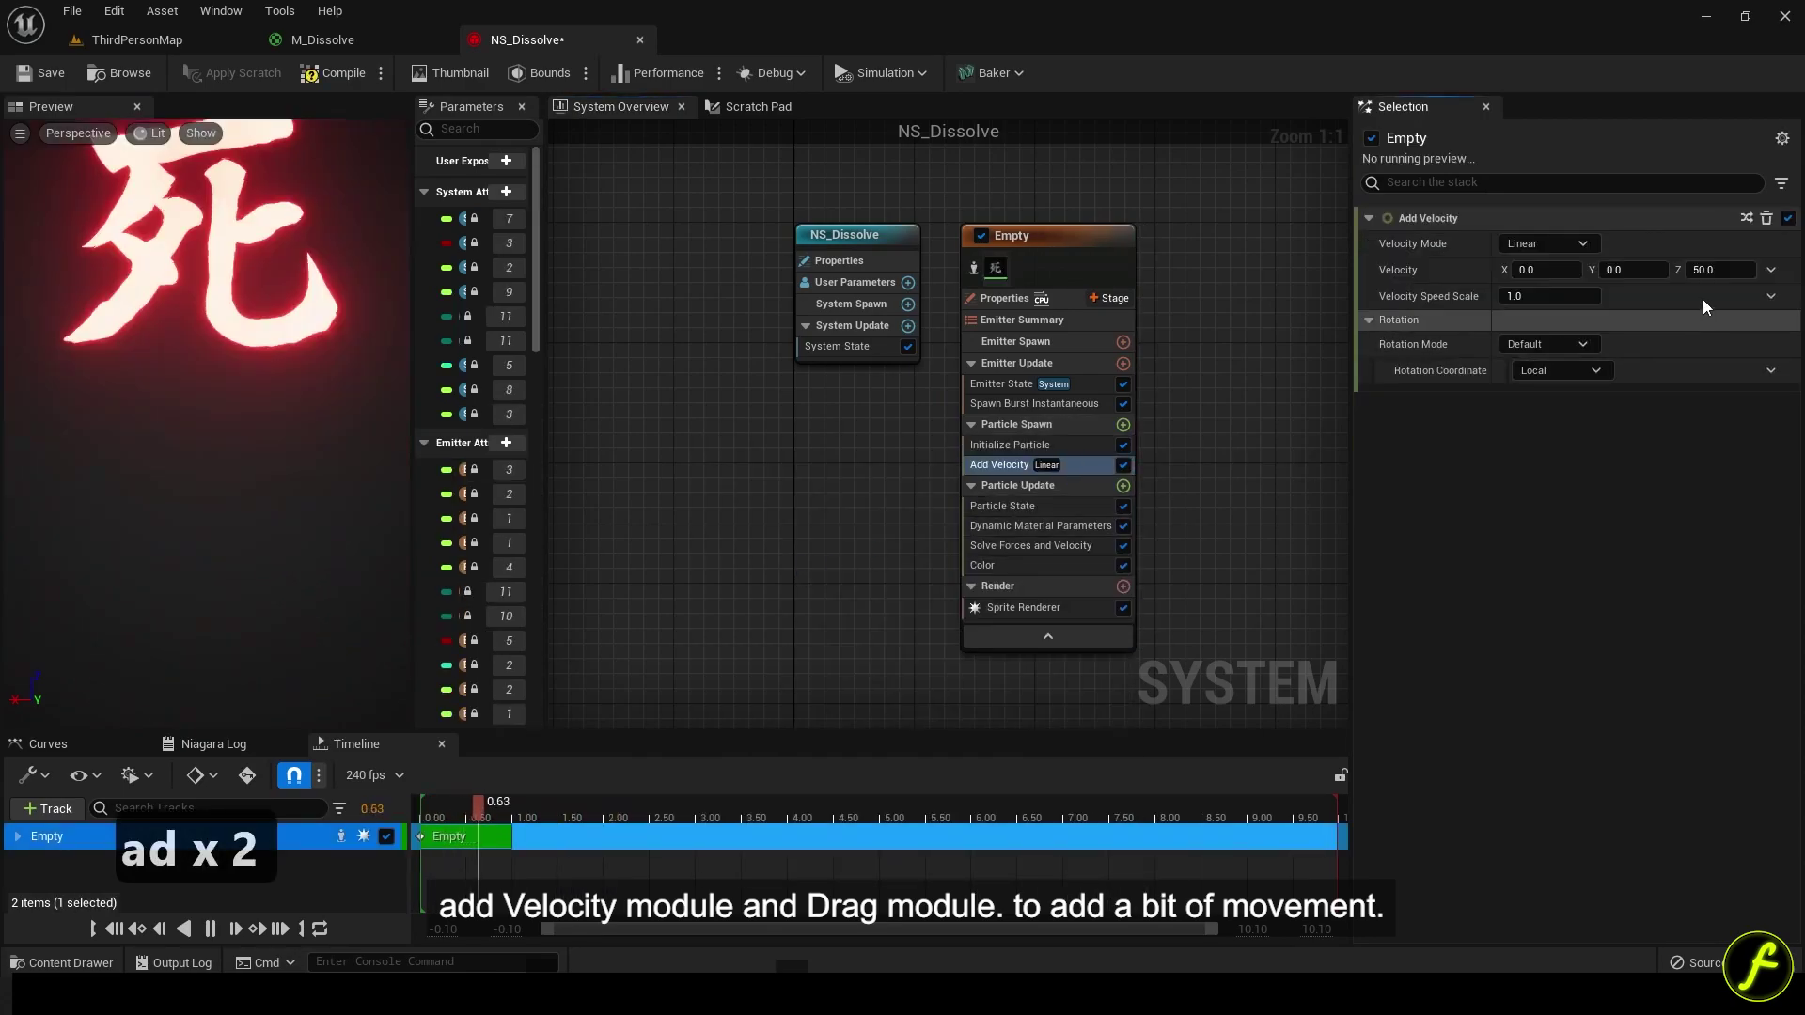
{"action": "left_click", "coordinate": [1716, 270]}
{"action": "type", "text": "15"}
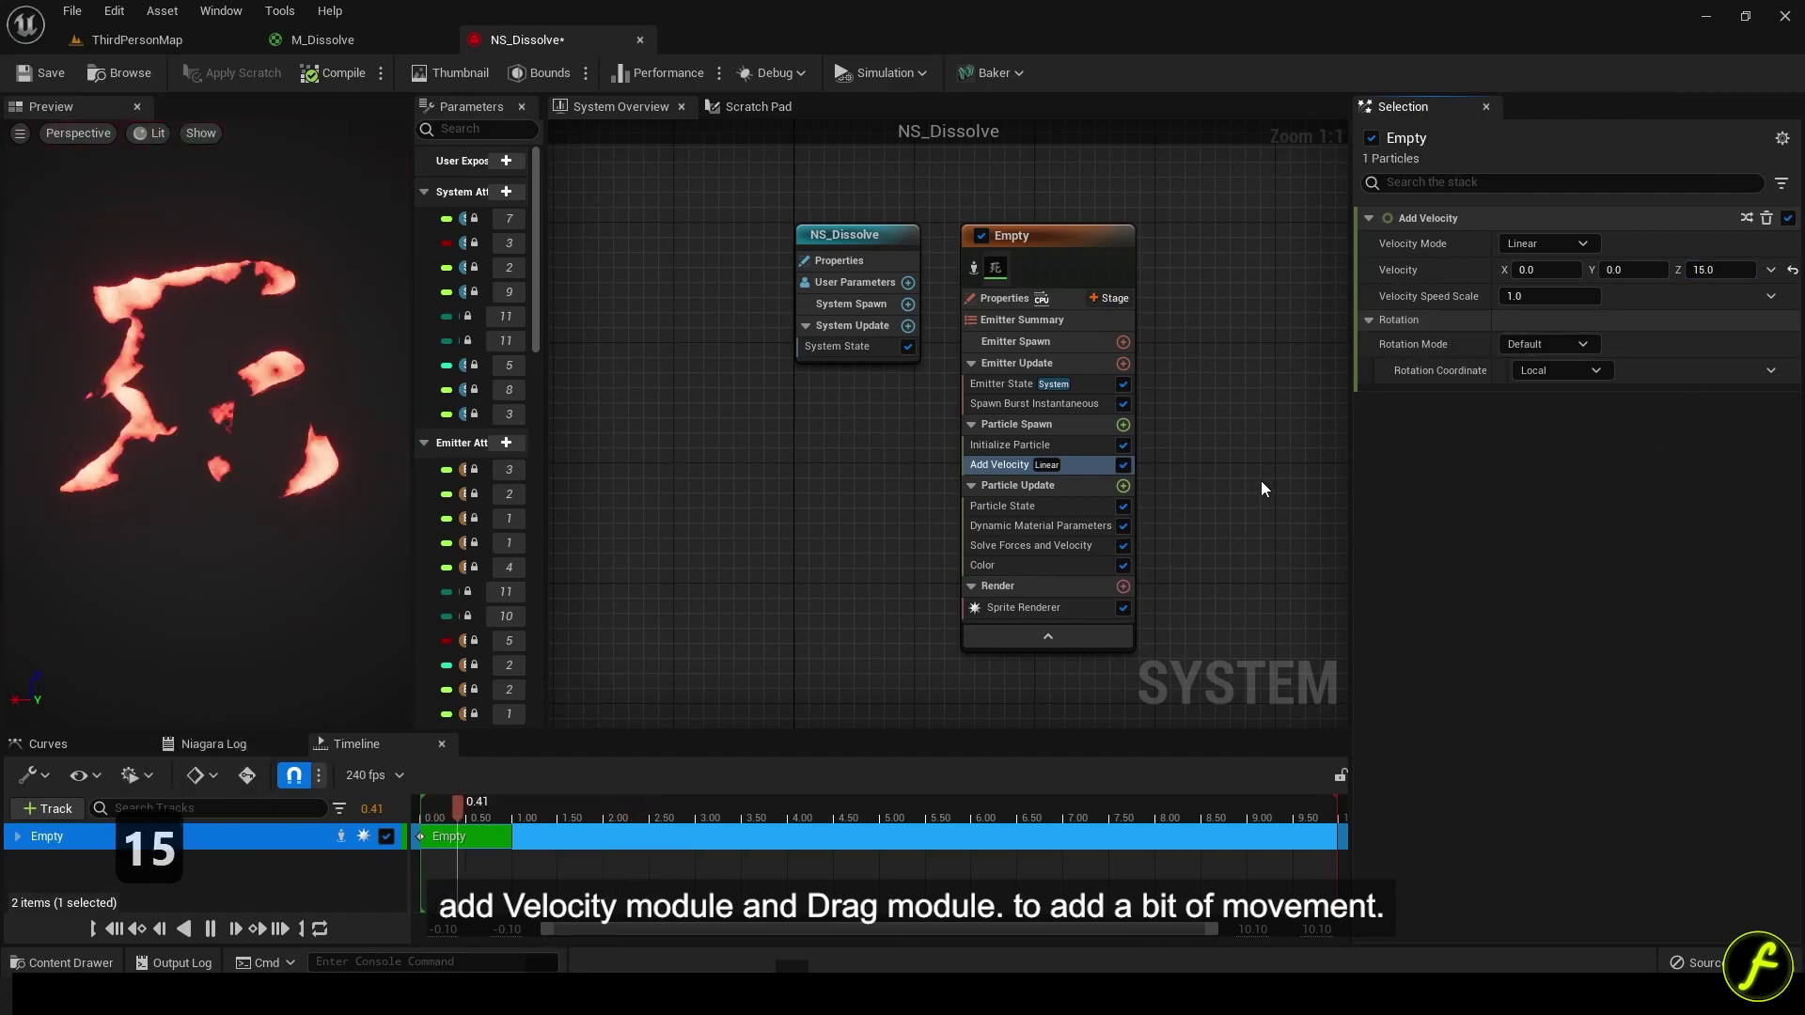
Add a Drag module to the emitter's Particle Update group.
{"action": "left_click", "coordinate": [1123, 485]}
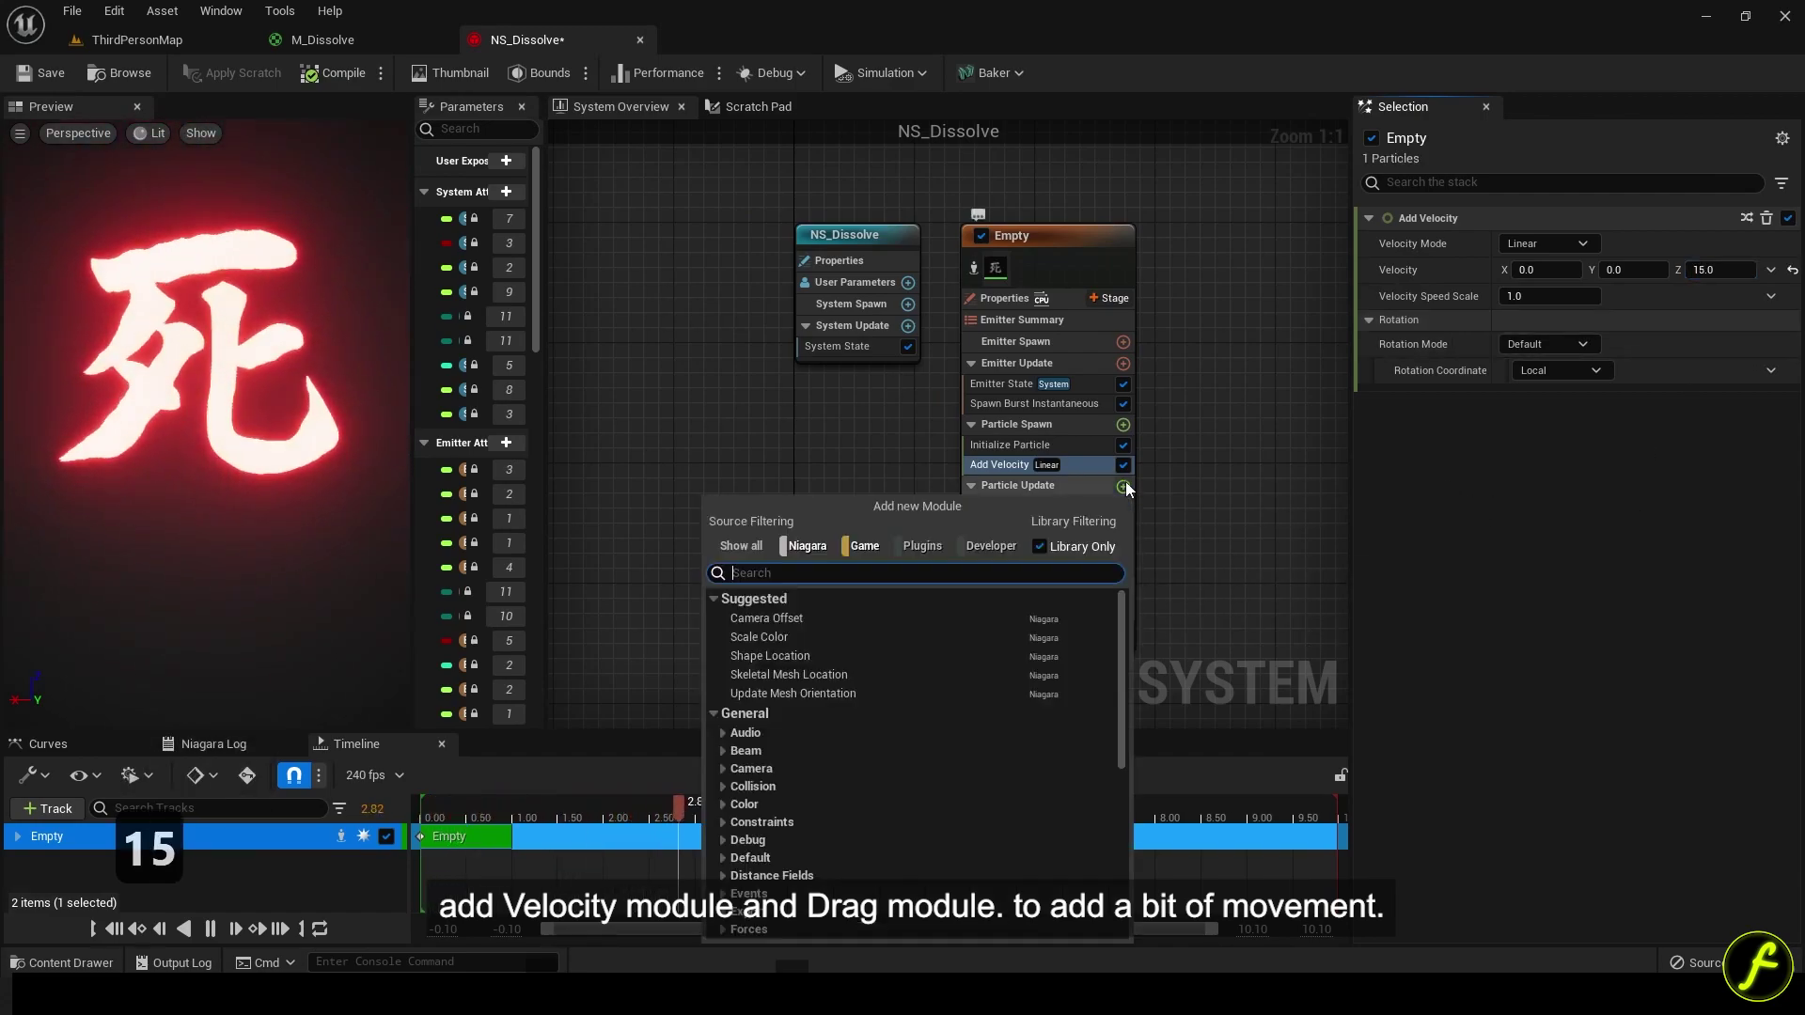
{"action": "type", "text": "drag"}
{"action": "left_click", "coordinate": [882, 619]}
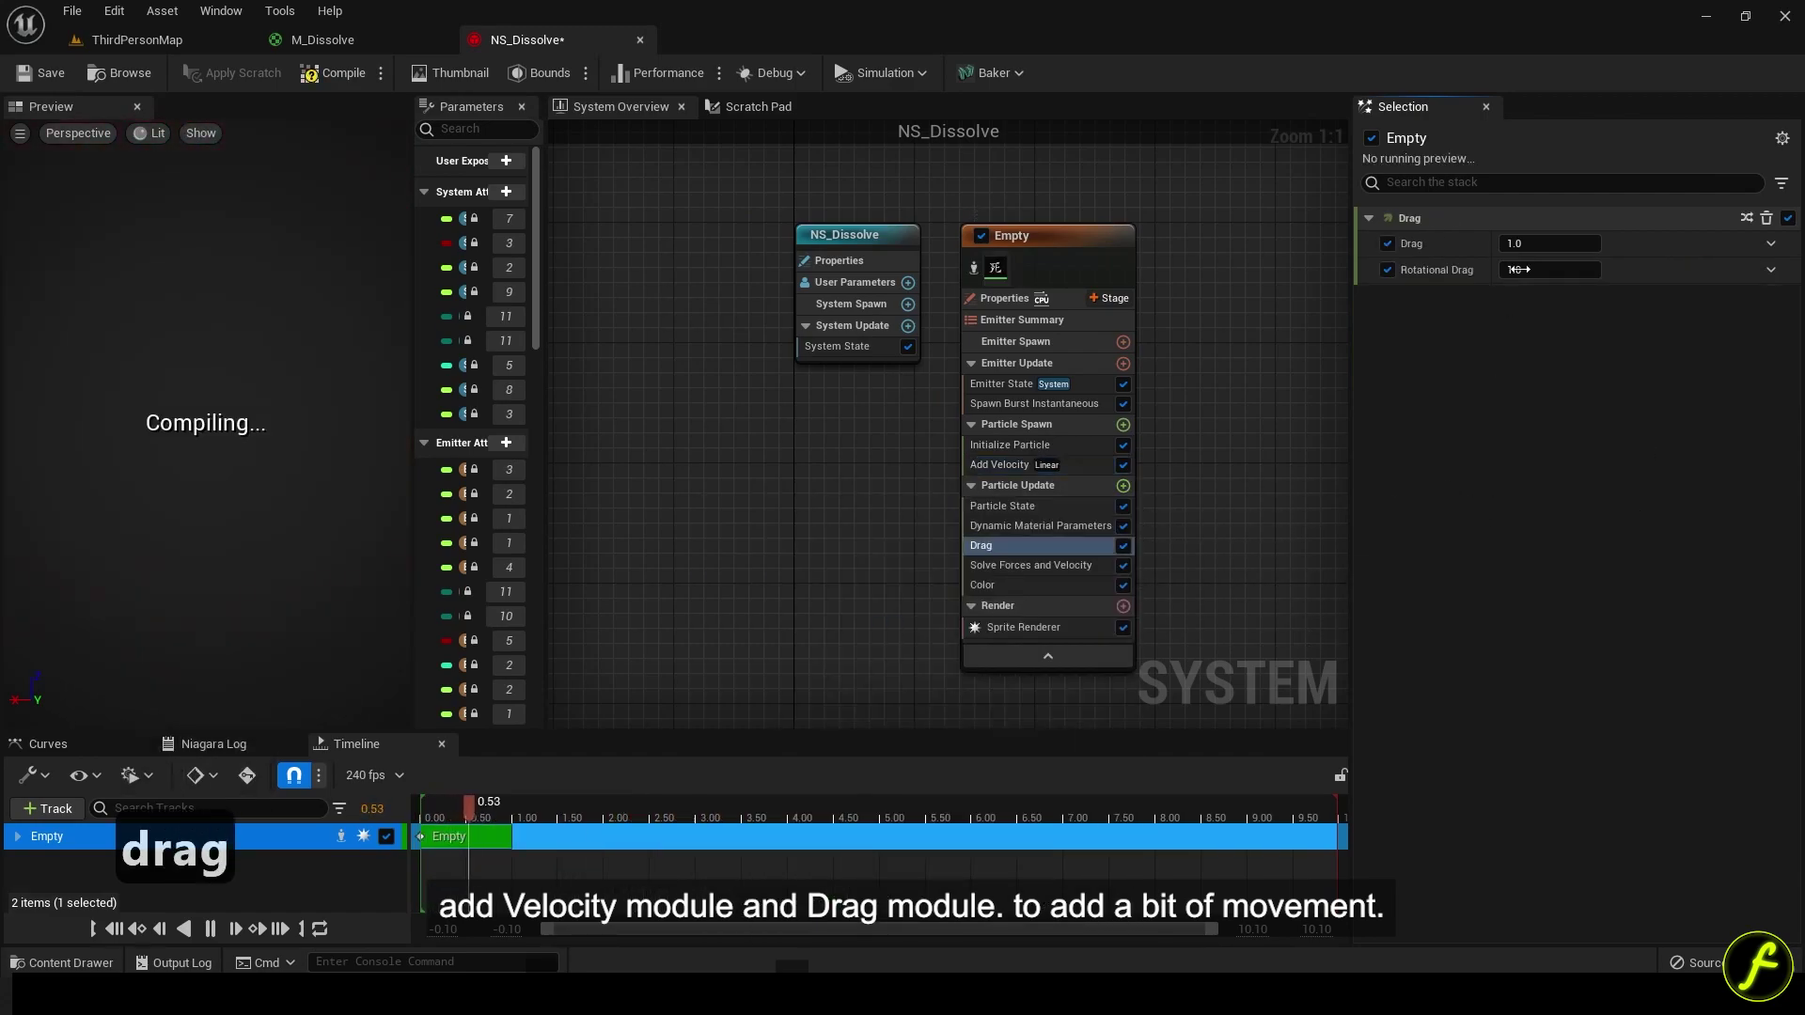
Try a Drag value of 2 in the Drag module.
{"action": "left_click", "coordinate": [1540, 245]}
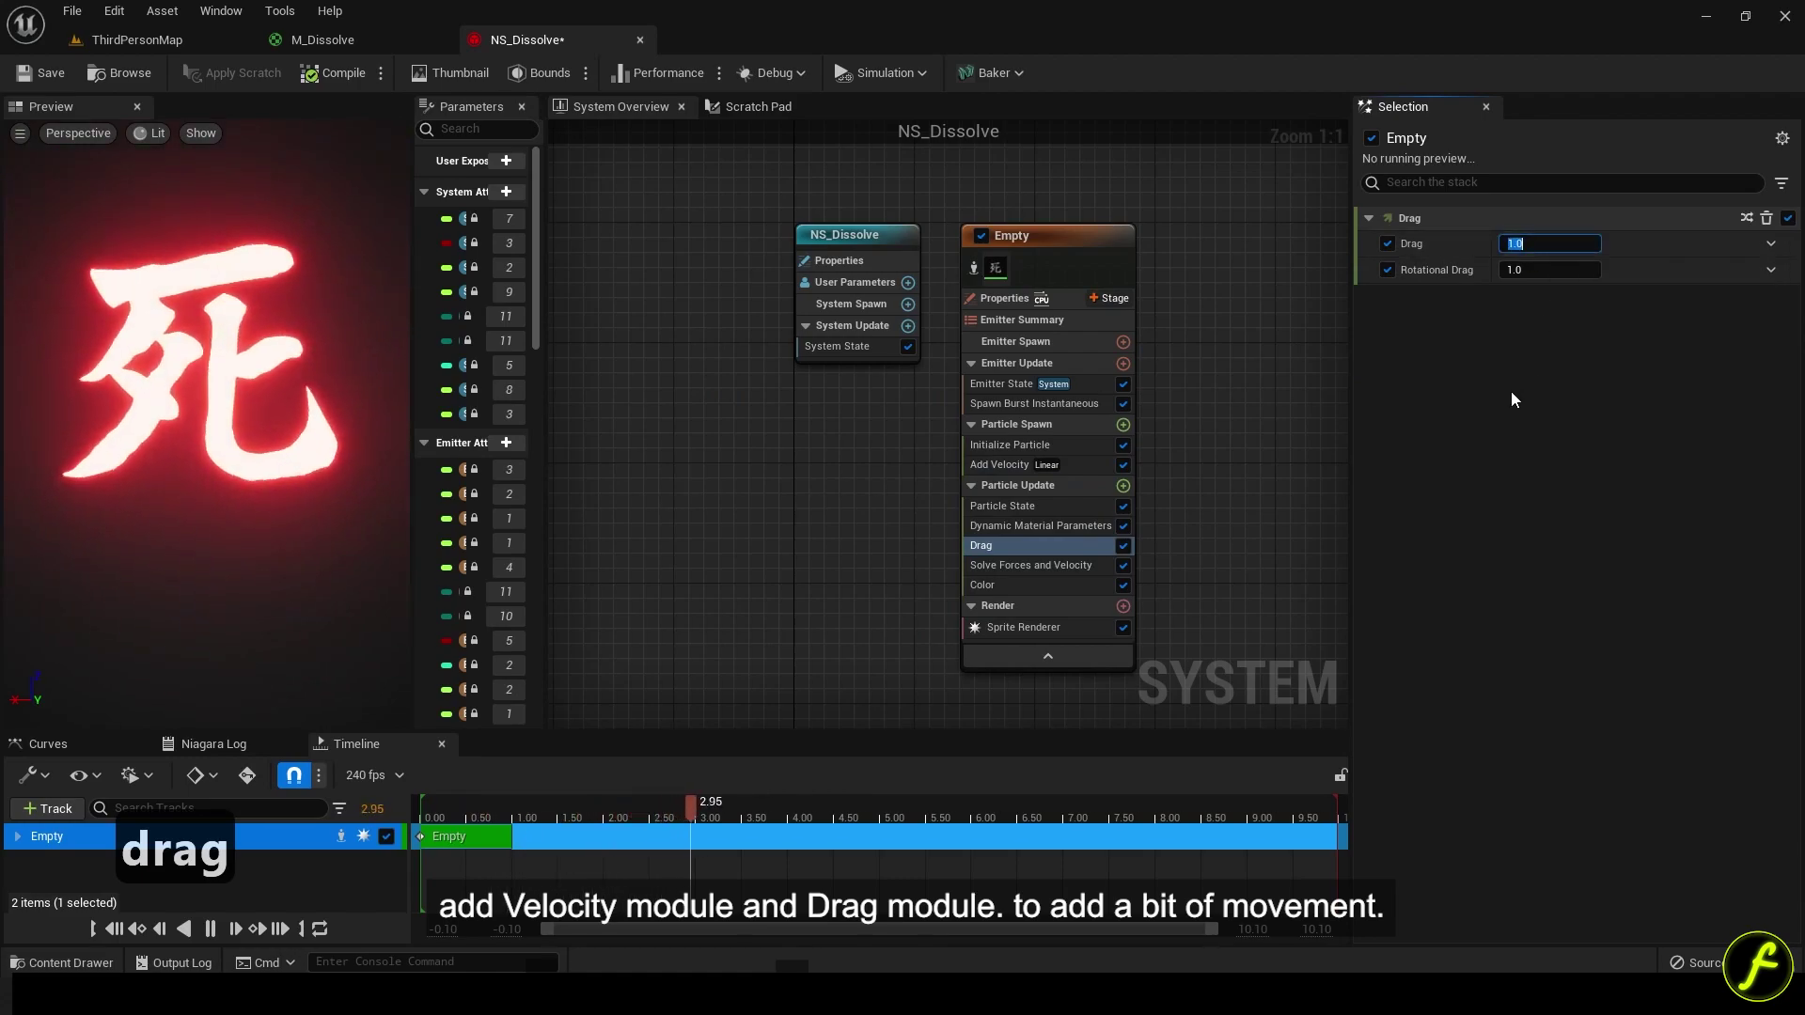
{"action": "type", "text": "2"}
{"action": "left_click", "coordinate": [1081, 460]}
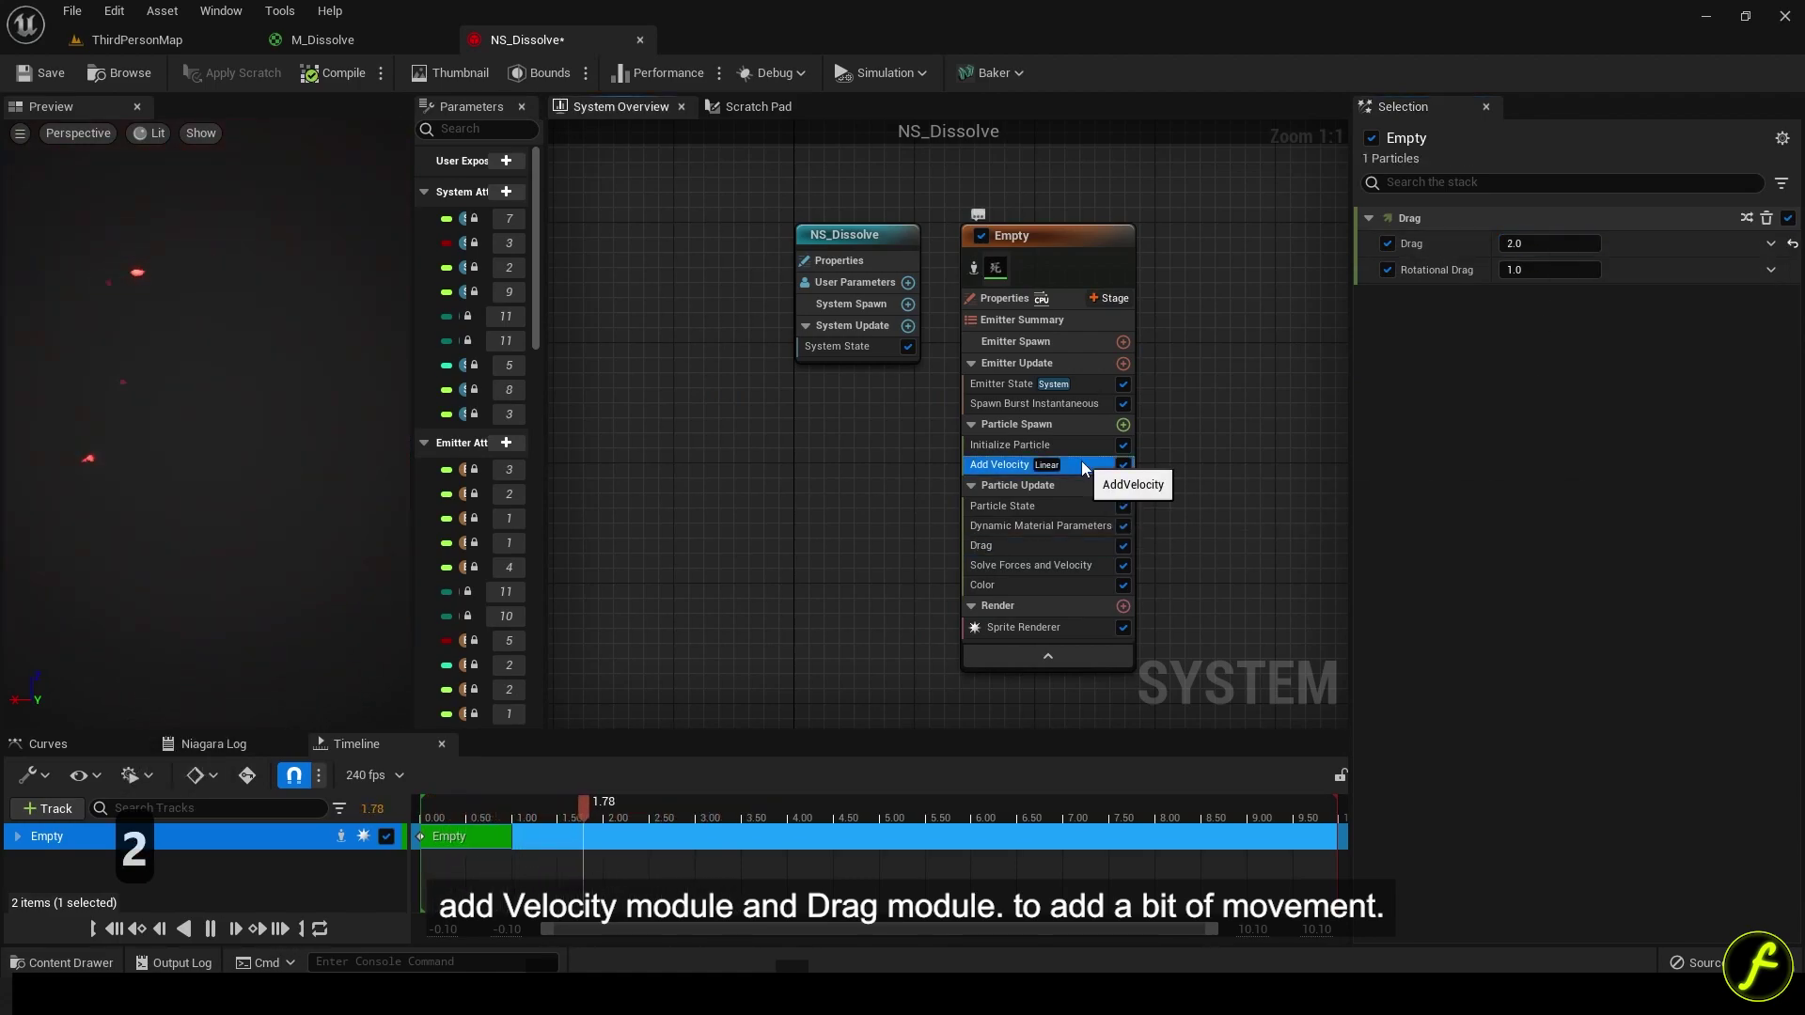
{"action": "left_click", "coordinate": [1083, 544]}
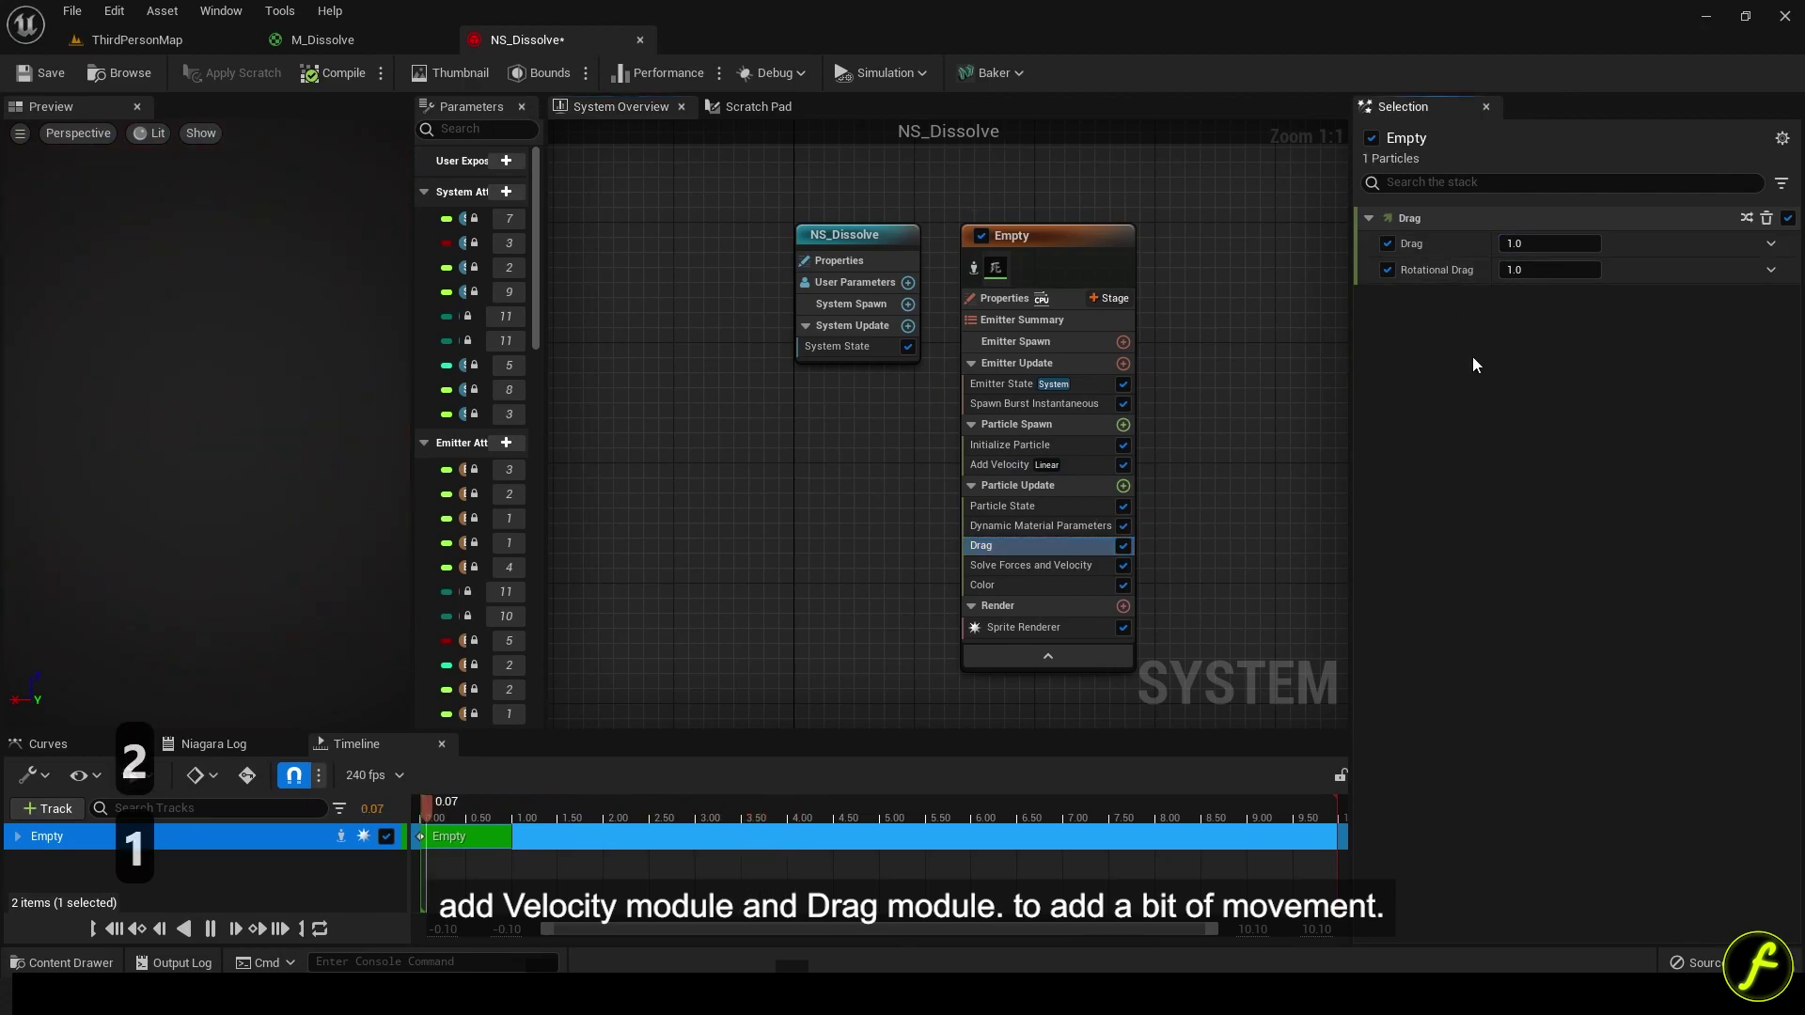